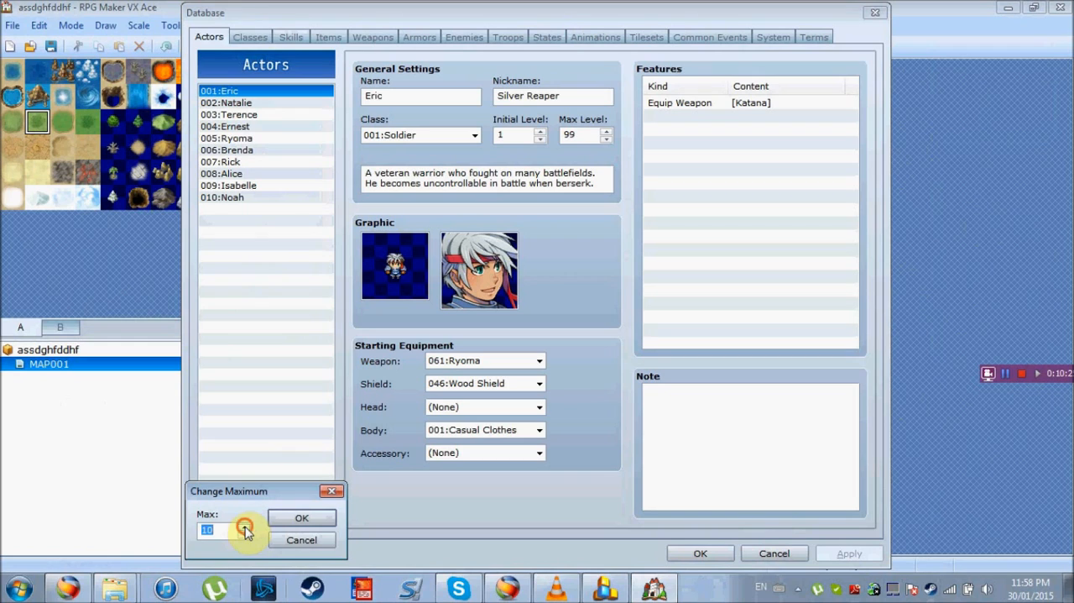
Raise the maximum number of actors to 11 and select the new empty actor entry 011
{"action": "left_click", "coordinate": [289, 521]}
{"action": "left_click", "coordinate": [229, 211]}
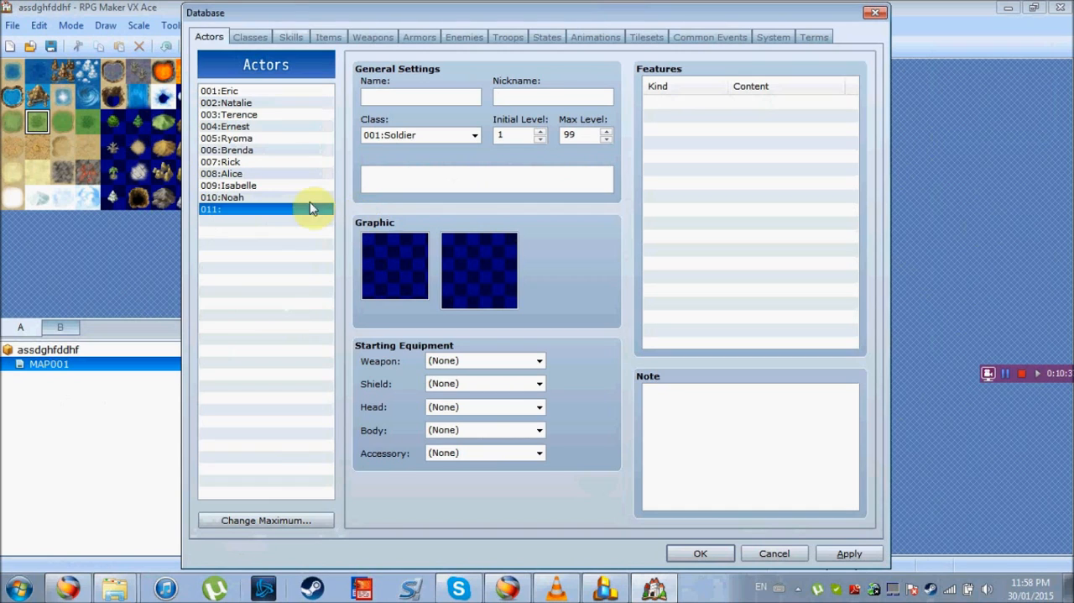
{"action": "left_click", "coordinate": [252, 127]}
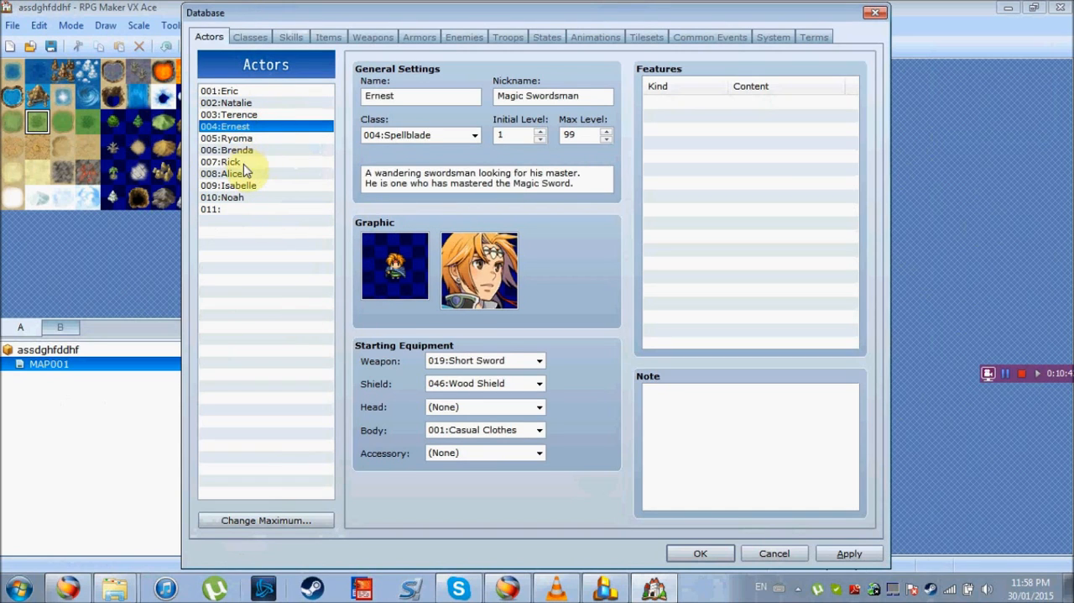
{"action": "left_click", "coordinate": [244, 163]}
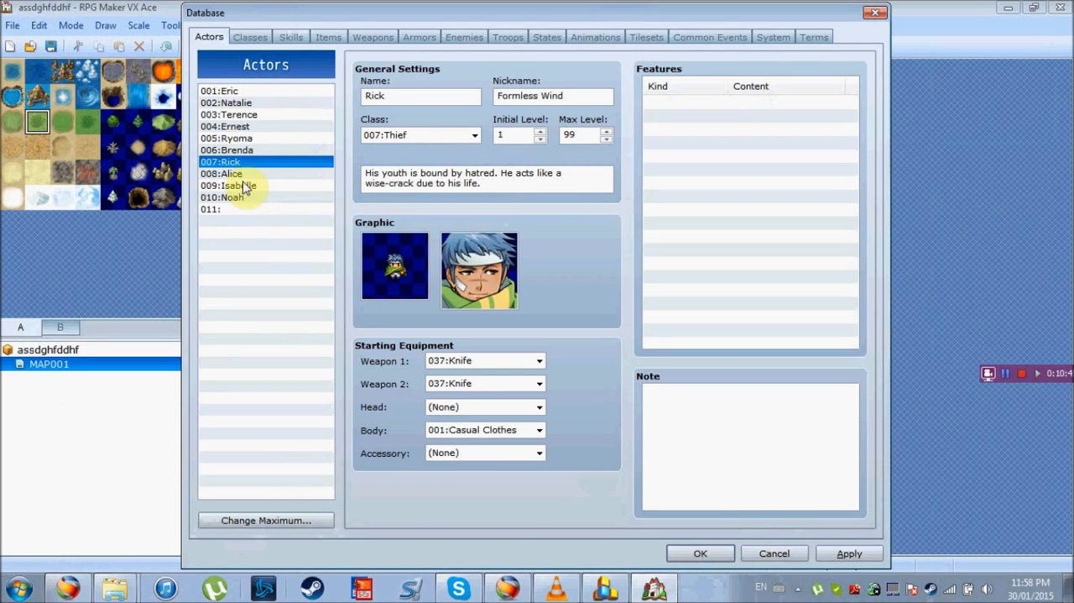
{"action": "left_click", "coordinate": [231, 211]}
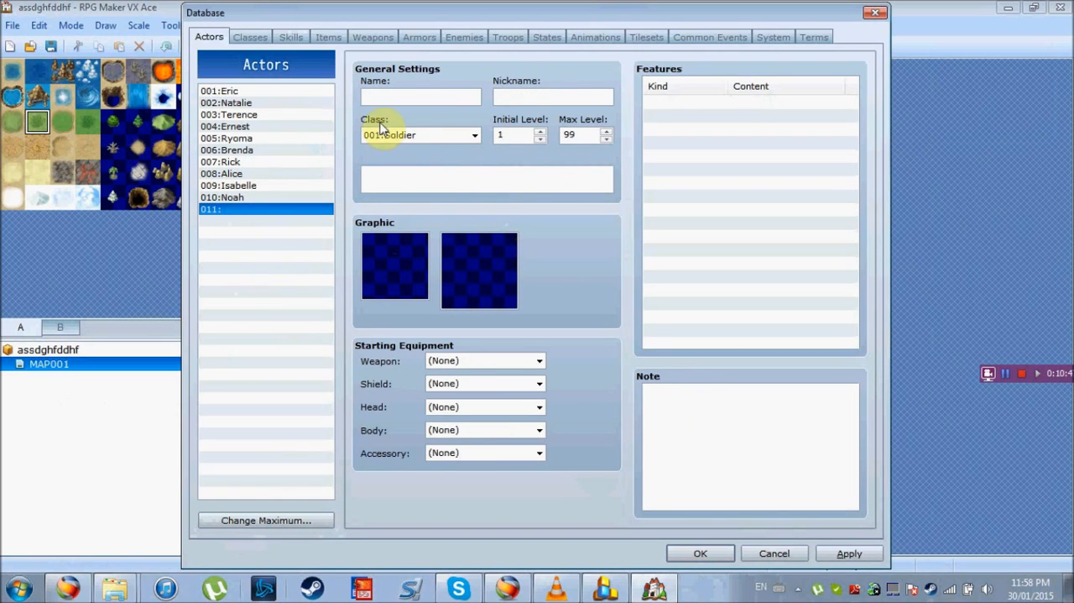
Assign the grey wolf sprite from the Animal set as the character graphic of actor 011
{"action": "left_click", "coordinate": [394, 249]}
{"action": "double_click", "coordinate": [395, 252]}
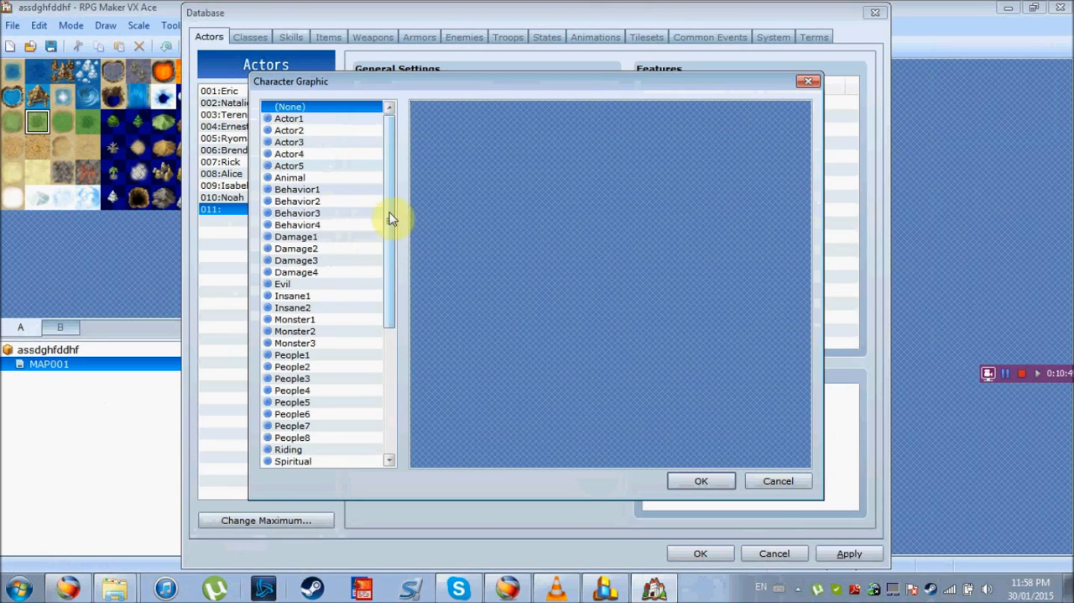
{"action": "left_click", "coordinate": [302, 178]}
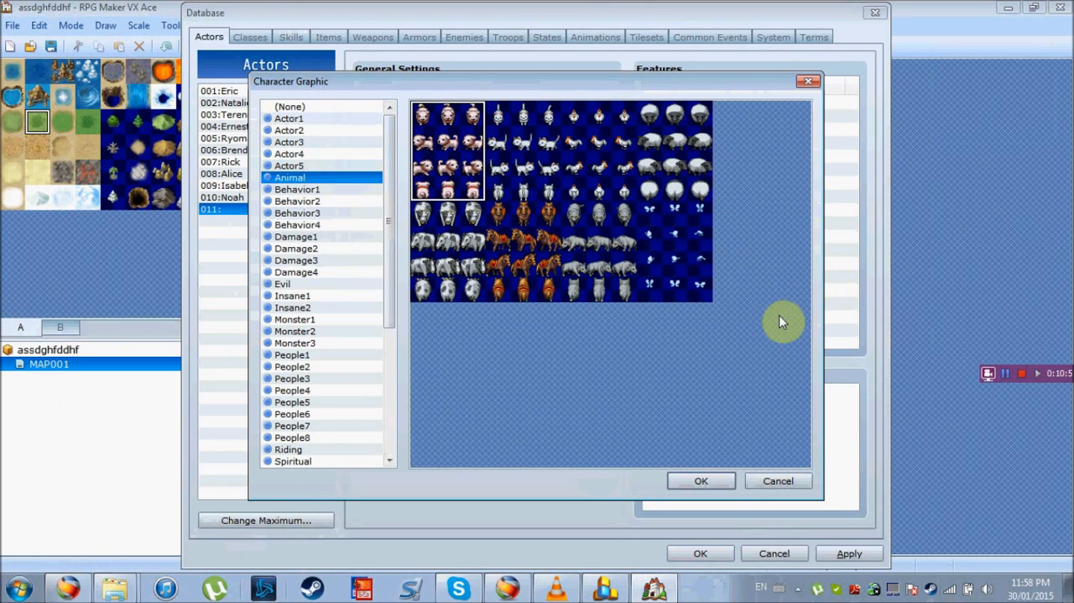
{"action": "left_click", "coordinate": [608, 252]}
{"action": "left_click", "coordinate": [691, 480]}
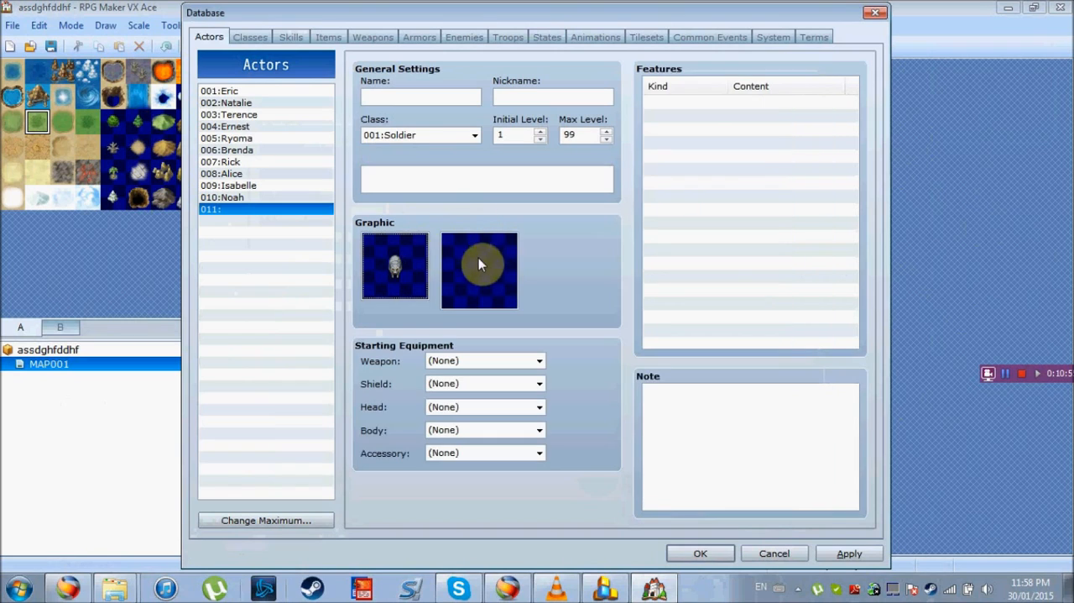
Name actor 011 Wolf(Rick) and apply the database changes
{"action": "left_click", "coordinate": [430, 94]}
{"action": "type", "text": "Wolf(Rick"}
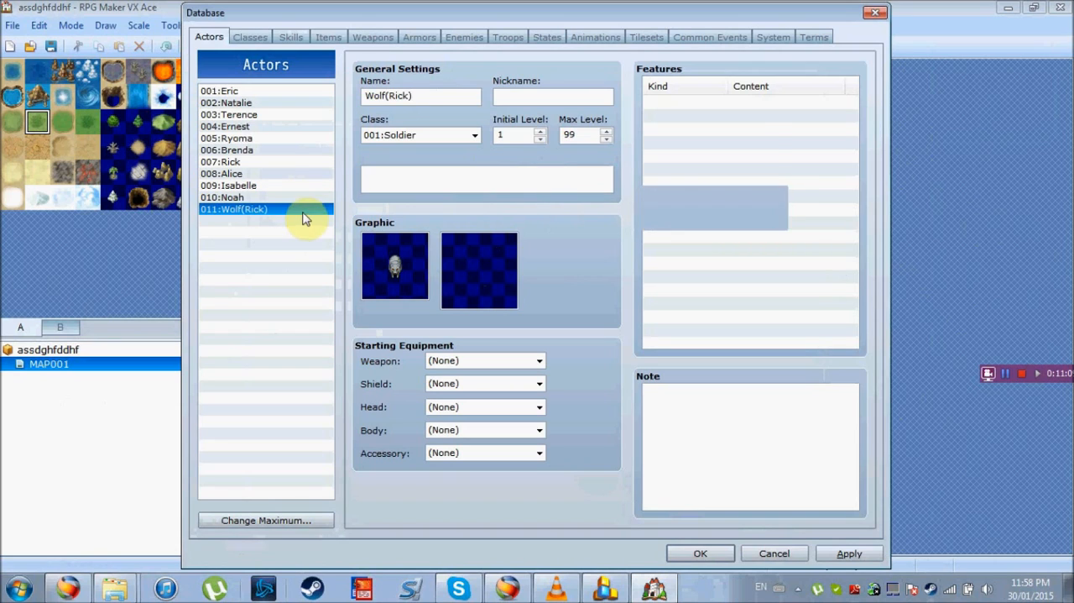
{"action": "left_click", "coordinate": [849, 559]}
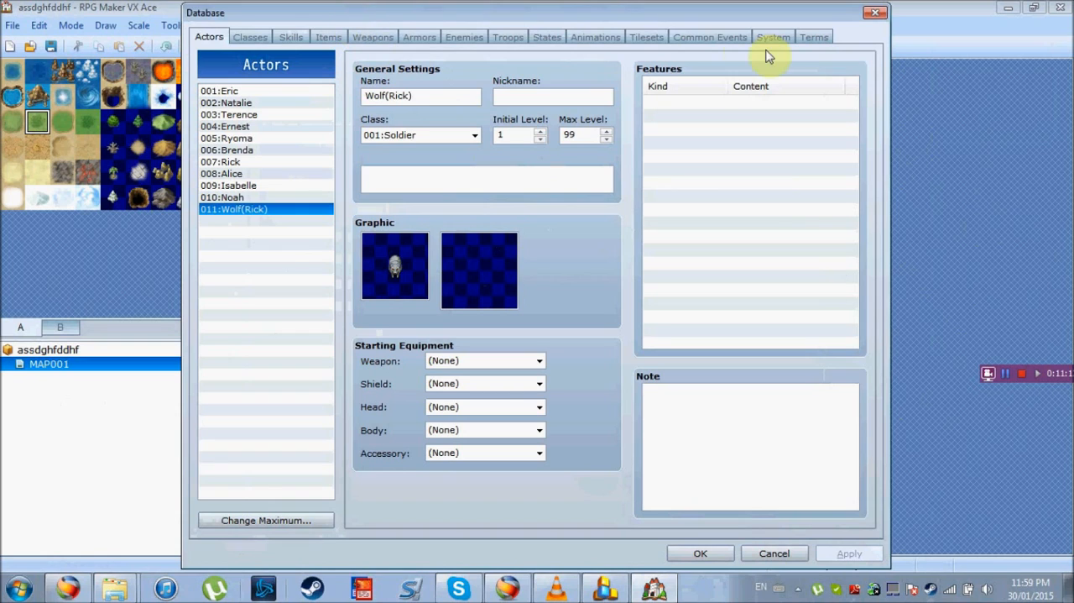
Copy the whole conditional branch of the Transform common event into the empty common event 002
{"action": "left_click", "coordinate": [707, 38]}
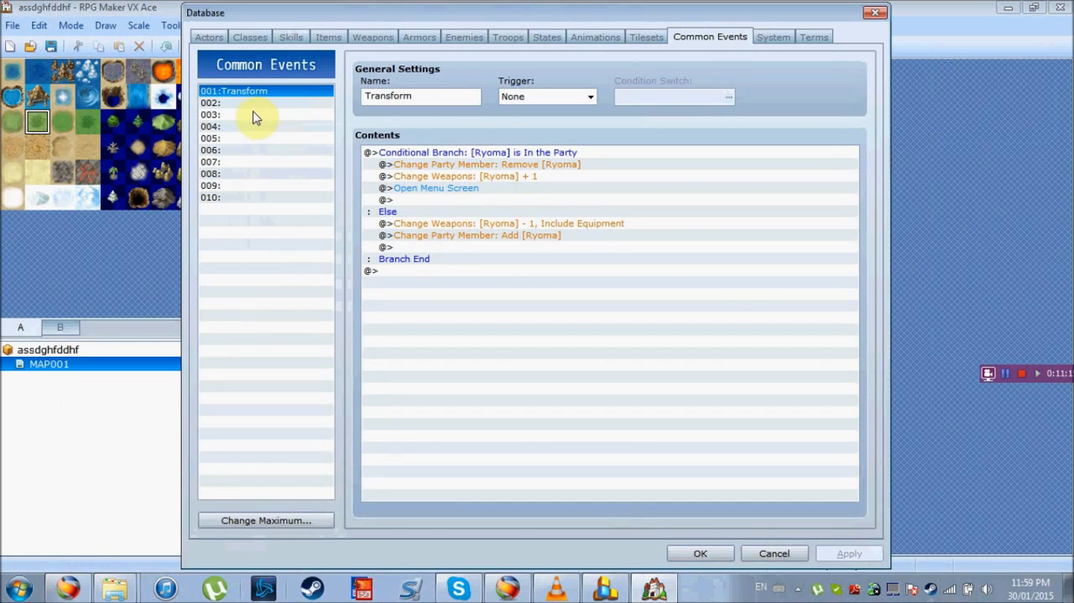
{"action": "left_click", "coordinate": [420, 155]}
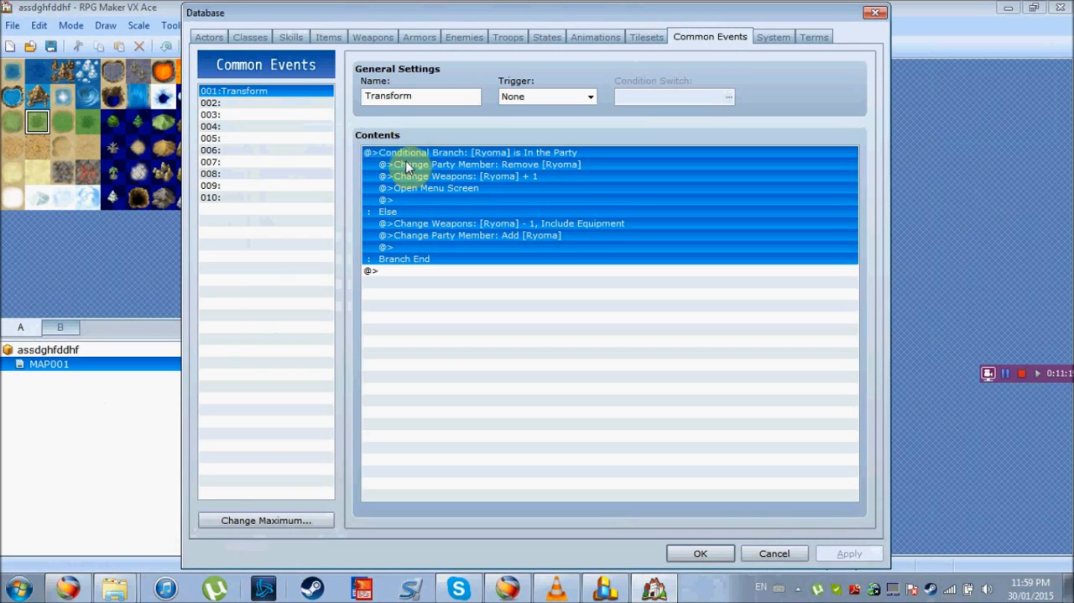
{"action": "left_click", "coordinate": [288, 103]}
{"action": "left_click", "coordinate": [413, 154]}
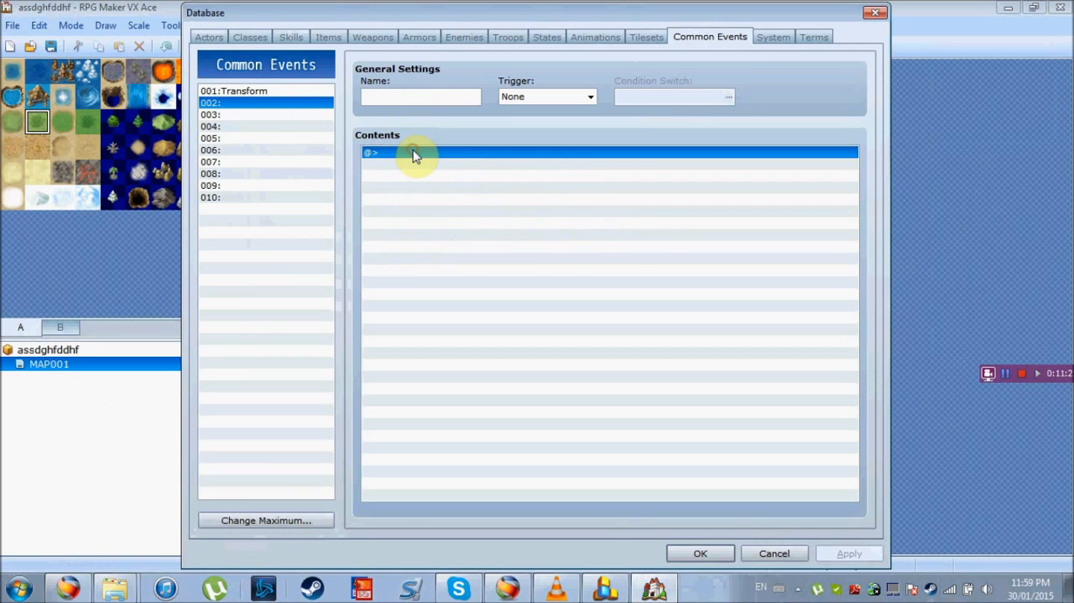
{"action": "key", "text": "ctrl+v"}
Name common event 002 Shapeshift
{"action": "left_click", "coordinate": [402, 98]}
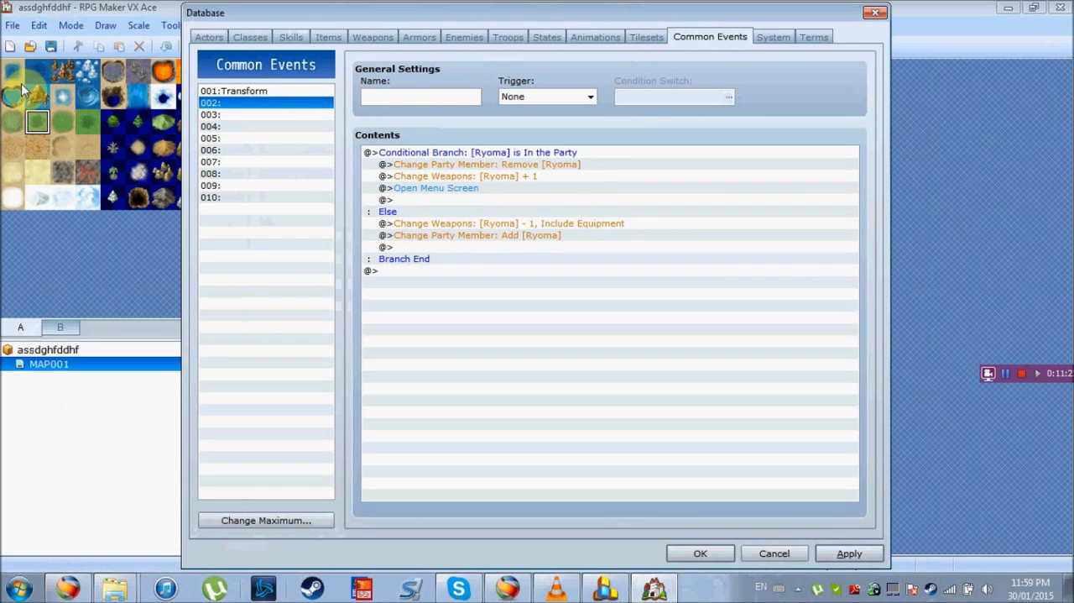
{"action": "type", "text": "Shapes"}
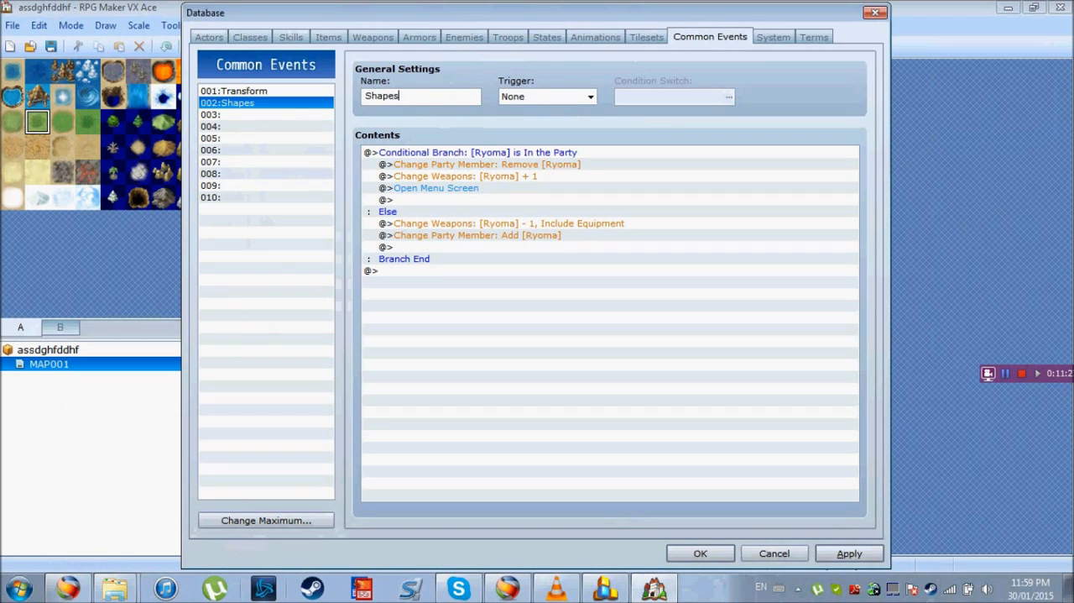
{"action": "type", "text": "hift"}
Delete the Change Weapons and Change Party Member commands from the Else branch of Shapeshift
{"action": "left_click", "coordinate": [414, 225]}
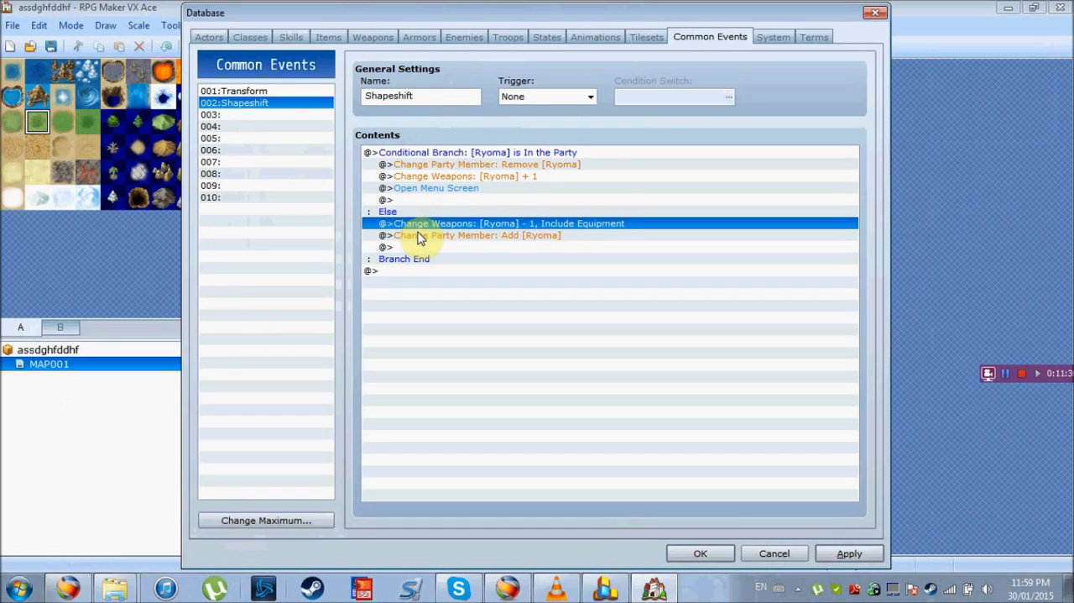
{"action": "key", "text": "Delete"}
{"action": "key", "text": "Delete"}
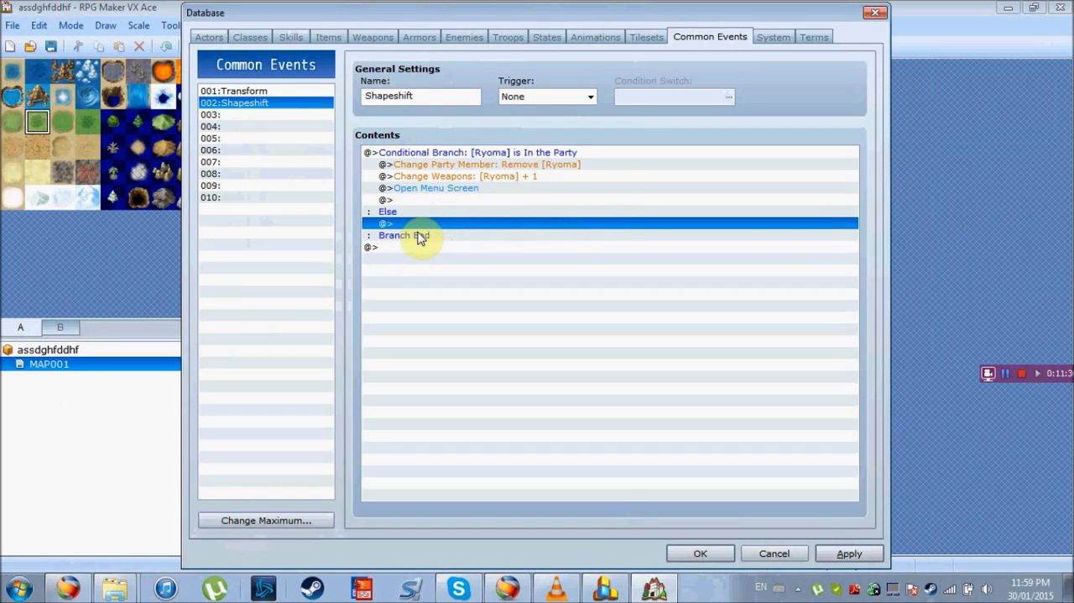
Delete the Change Weapons and Open Menu Screen commands from the first branch, keeping the party member removal
{"action": "left_click", "coordinate": [462, 164]}
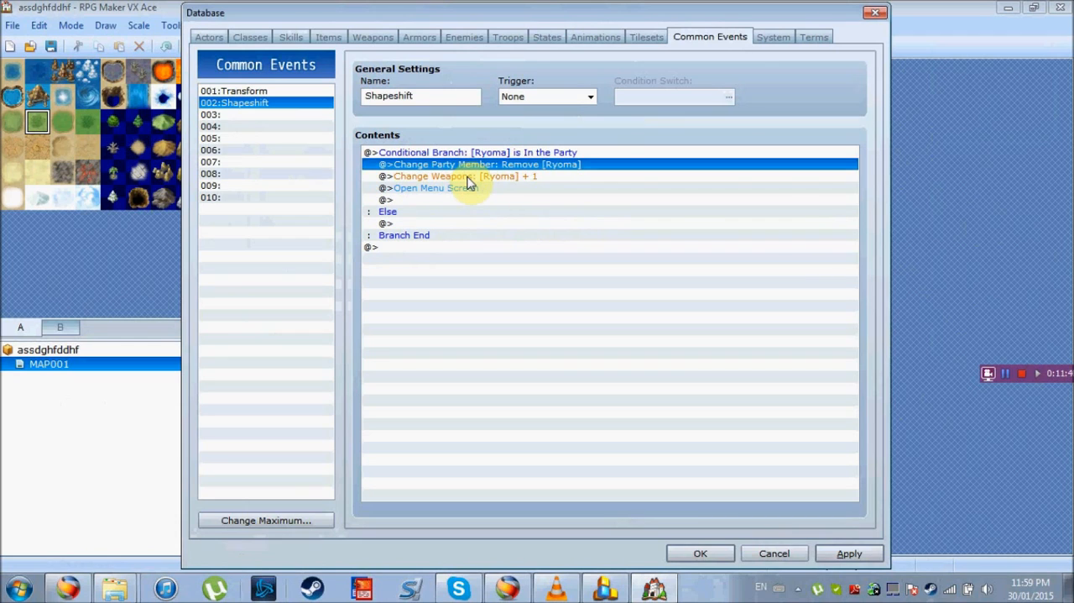
{"action": "left_click", "coordinate": [468, 178]}
{"action": "key", "text": "Delete"}
{"action": "key", "text": "Delete"}
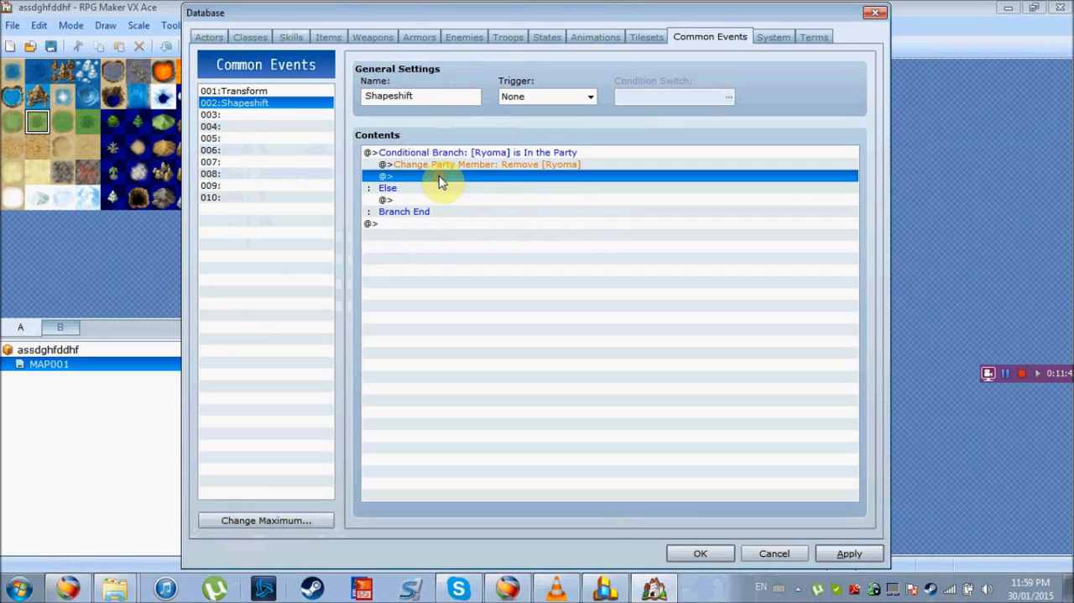
{"action": "key", "text": "Return"}
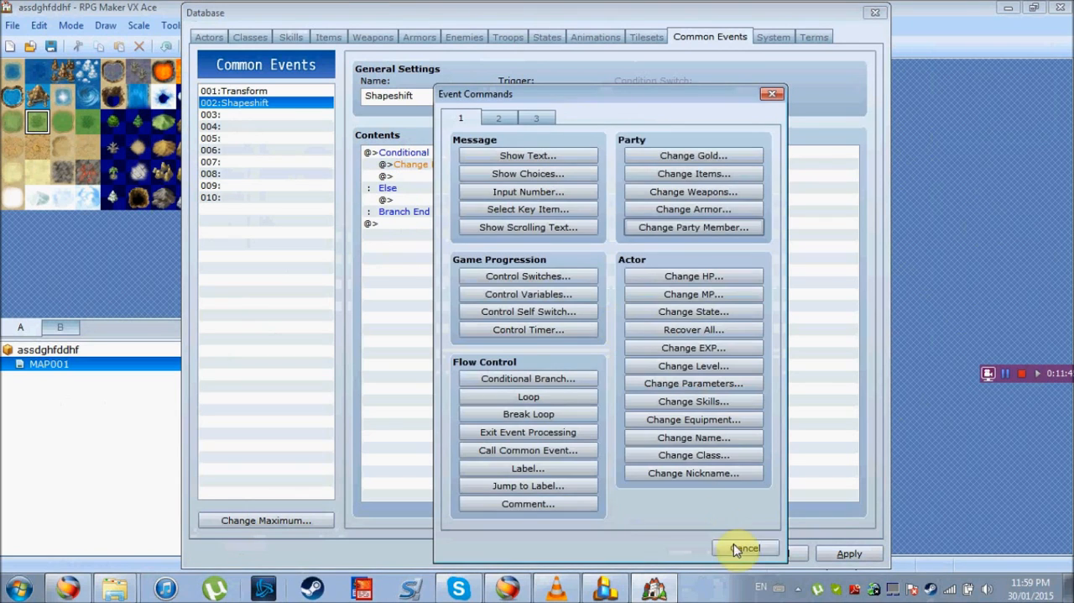
{"action": "left_click", "coordinate": [745, 546]}
Edit the conditional branch so that it checks whether actor 007:Rick is in the party
{"action": "left_click", "coordinate": [487, 156]}
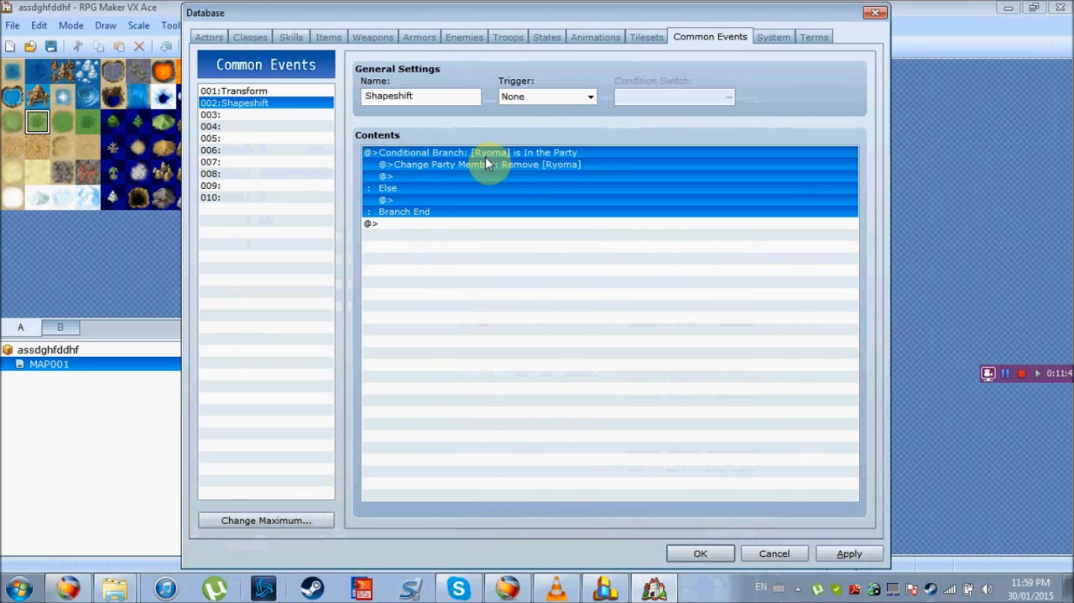
{"action": "double_click", "coordinate": [467, 185]}
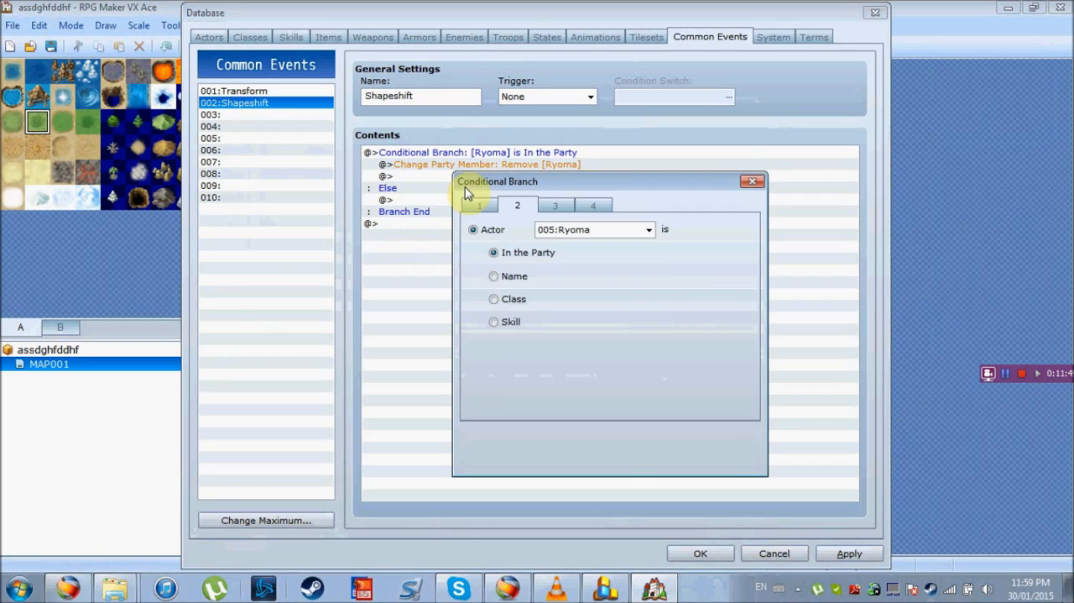
{"action": "left_click", "coordinate": [643, 230]}
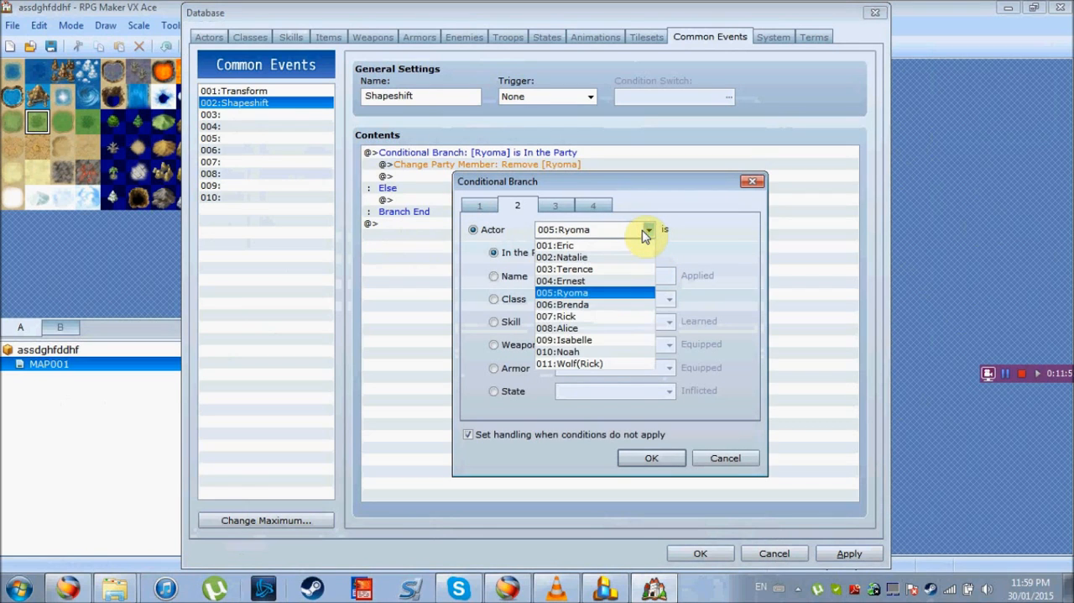
{"action": "left_click", "coordinate": [606, 324]}
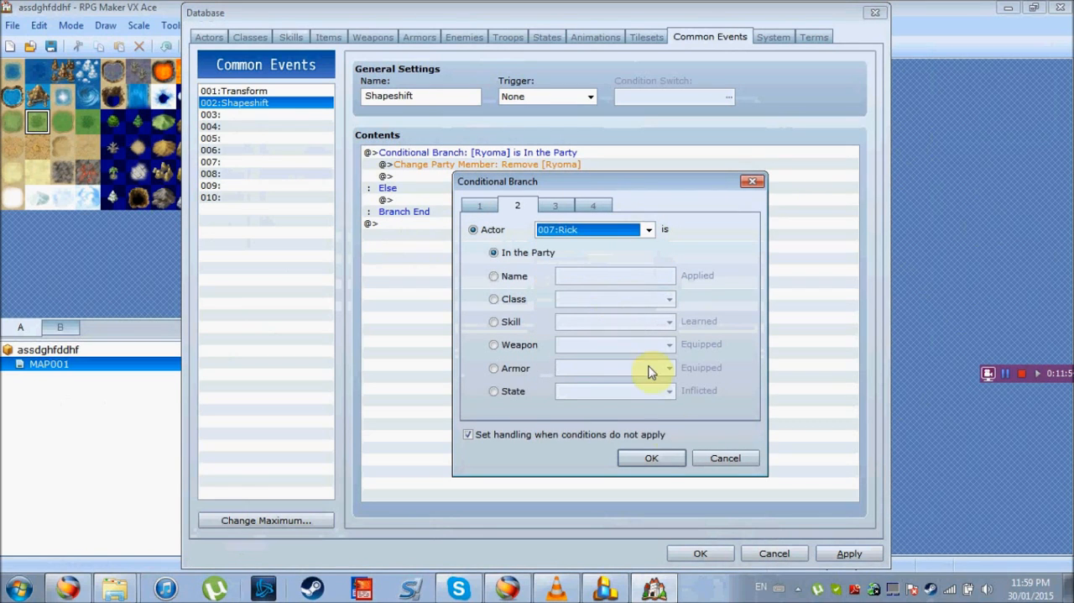
{"action": "left_click", "coordinate": [654, 457]}
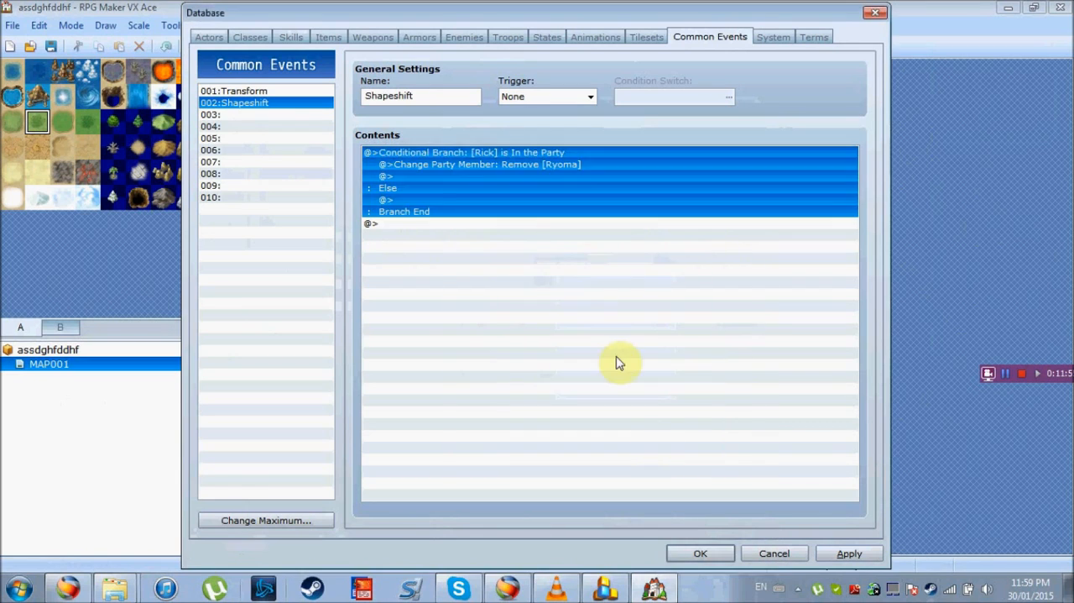
Edit the Change Party Member command so that it removes 007:Rick
{"action": "left_click", "coordinate": [482, 171]}
{"action": "right_click", "coordinate": [482, 172]}
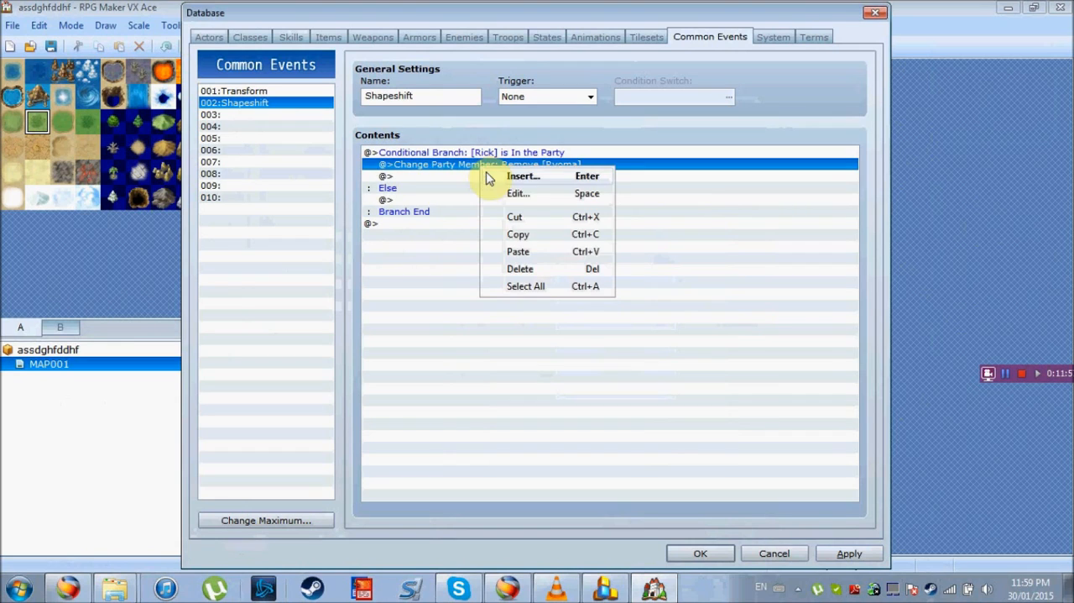
{"action": "left_click", "coordinate": [537, 195]}
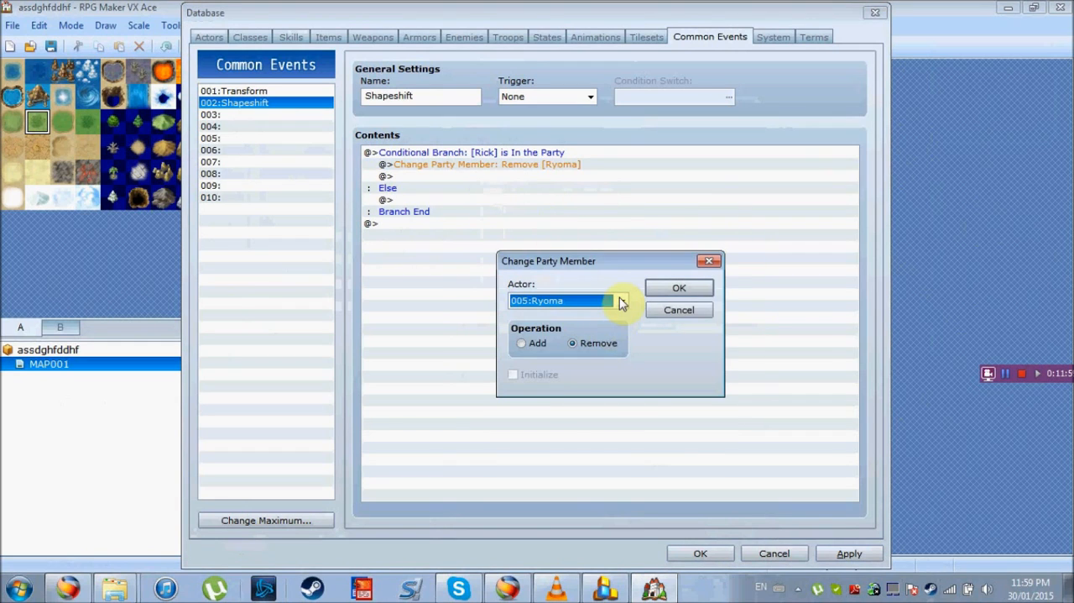
{"action": "left_click", "coordinate": [621, 299]}
{"action": "left_click", "coordinate": [579, 387]}
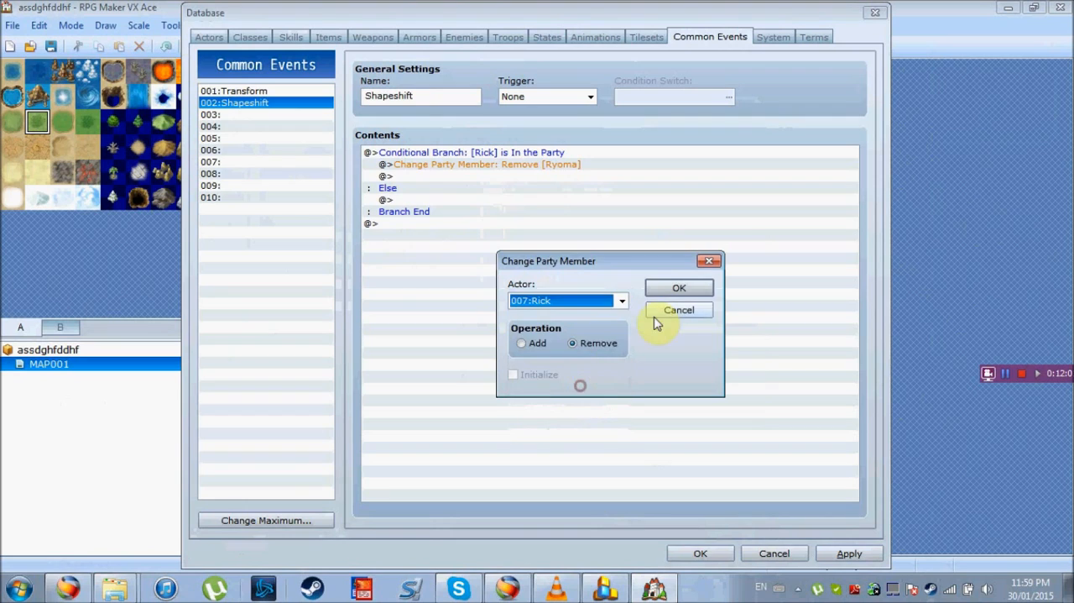
{"action": "left_click", "coordinate": [664, 288]}
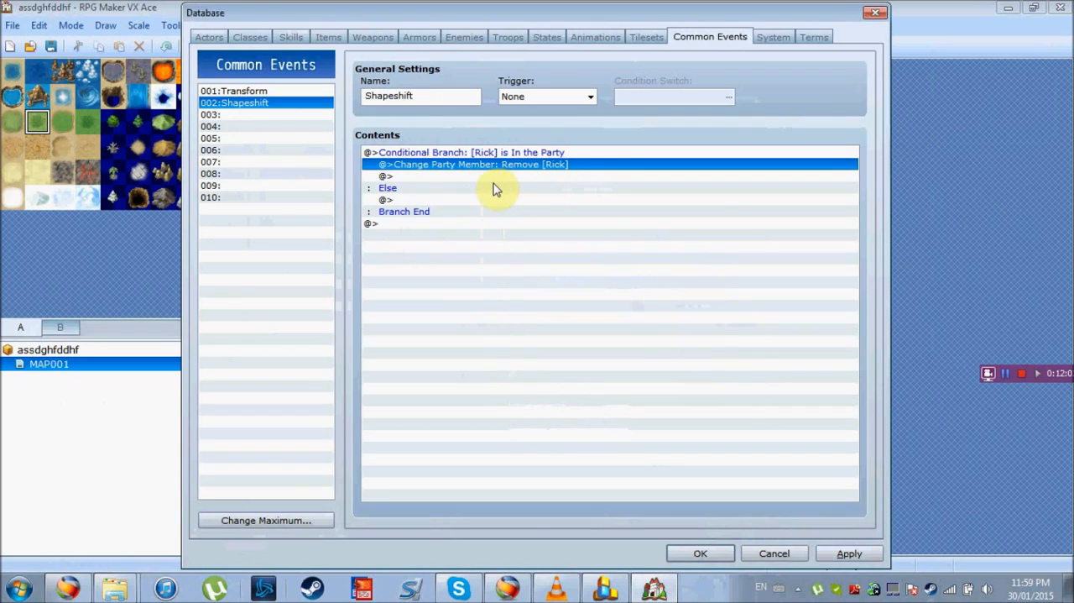
Insert a Control Variables command after the Rick removal, naming variable 0001 level and choosing it as the target
{"action": "left_click", "coordinate": [433, 176]}
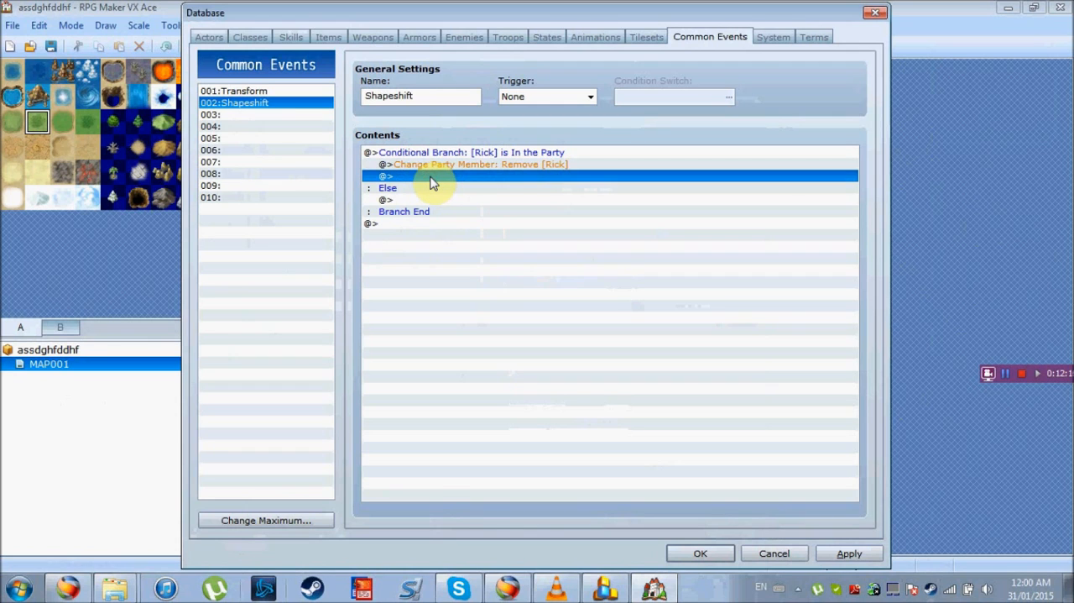
{"action": "double_click", "coordinate": [432, 183]}
{"action": "left_click_drag", "start_coordinate": [561, 100], "coordinate": [577, 79]}
{"action": "left_click", "coordinate": [592, 277]}
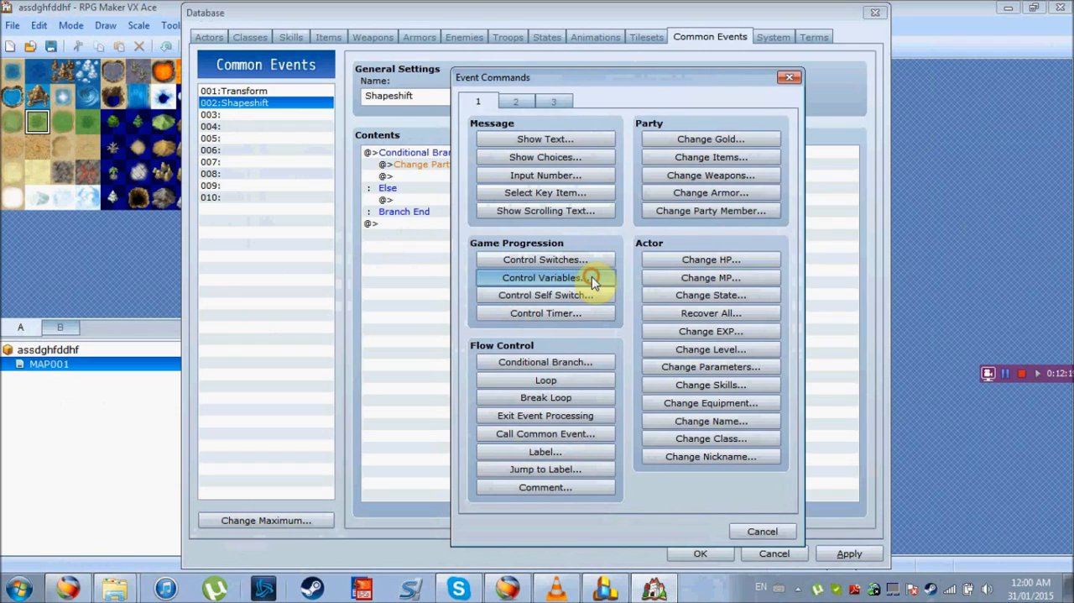
{"action": "left_click", "coordinate": [651, 196]}
{"action": "left_click", "coordinate": [674, 431]}
{"action": "type", "text": "I"}
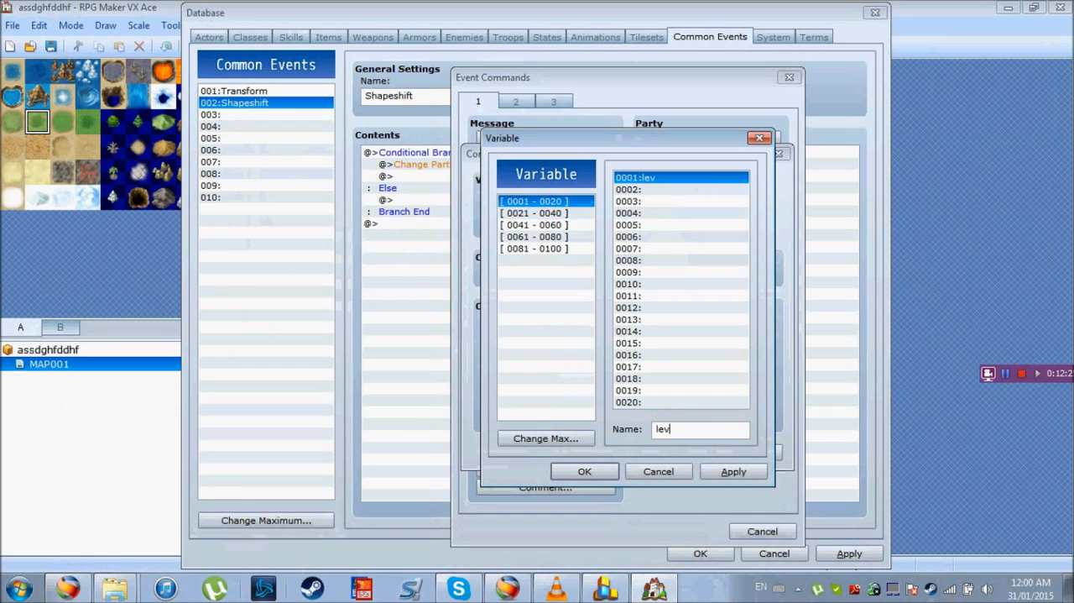
{"action": "type", "text": "evel"}
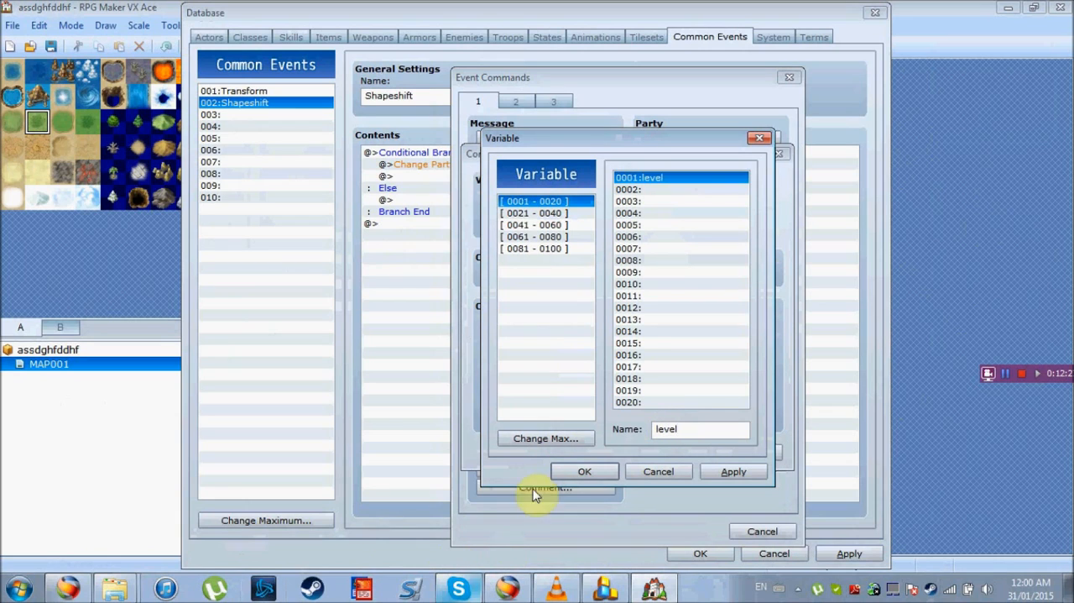
{"action": "left_click", "coordinate": [733, 472]}
{"action": "left_click", "coordinate": [585, 472]}
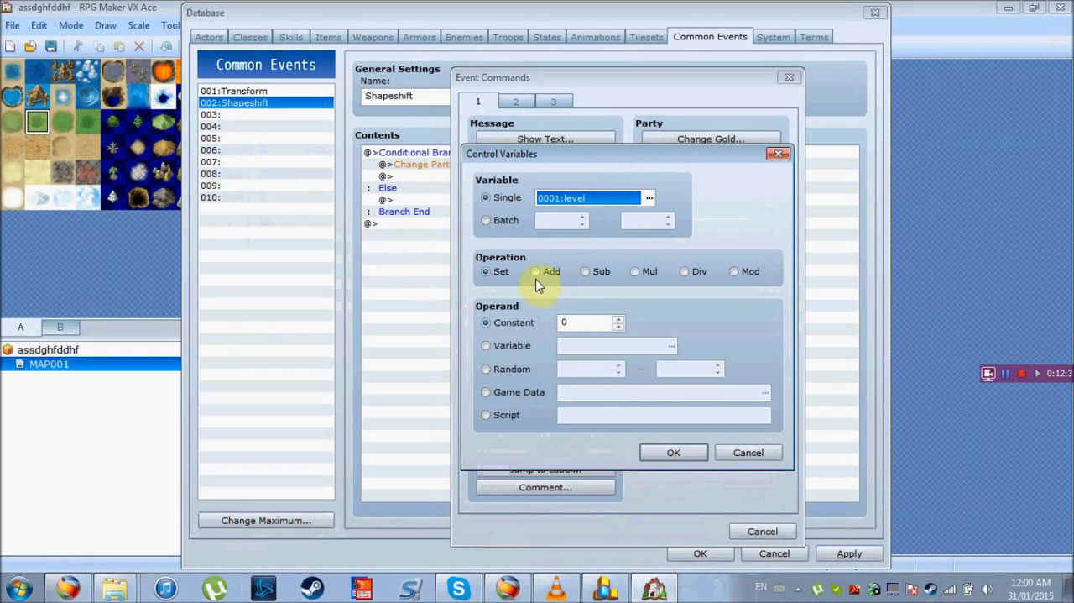
Set the level variable's operand to game data, using the Level of actor 007:Rick, and confirm the Control Variables command
{"action": "left_click", "coordinate": [486, 392]}
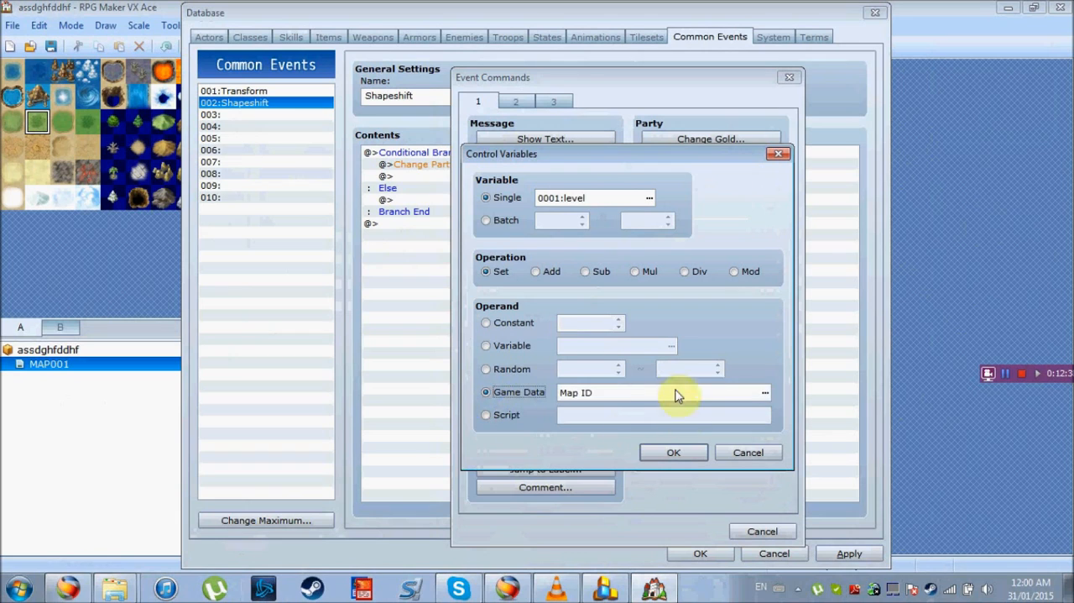
{"action": "left_click", "coordinate": [766, 392]}
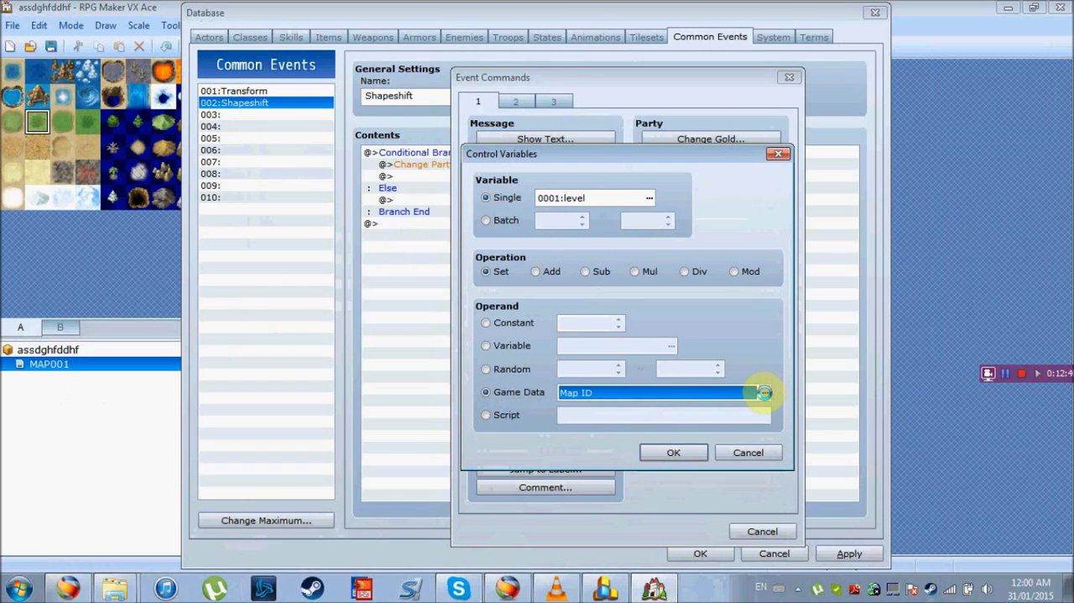
{"action": "left_click", "coordinate": [764, 392]}
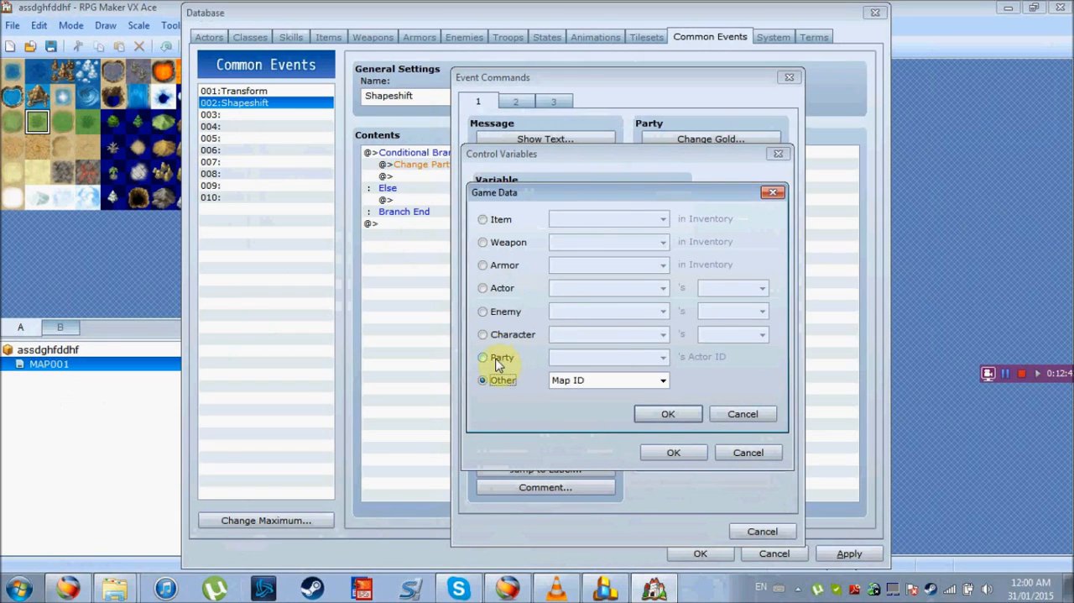
{"action": "left_click", "coordinate": [489, 289]}
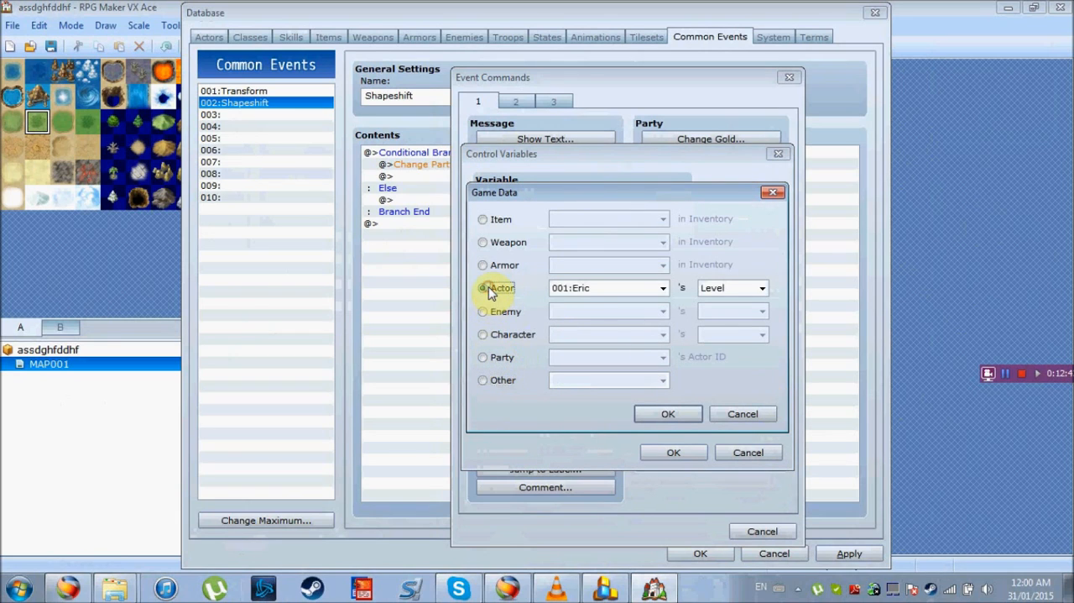
{"action": "left_click", "coordinate": [663, 288]}
{"action": "left_click", "coordinate": [607, 376]}
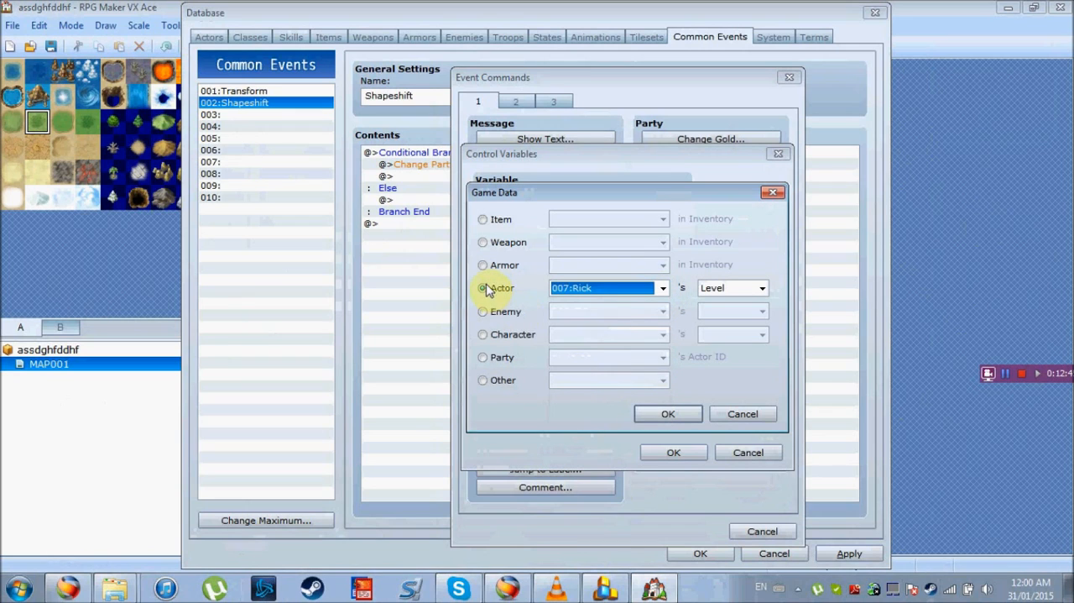
{"action": "left_click", "coordinate": [744, 295]}
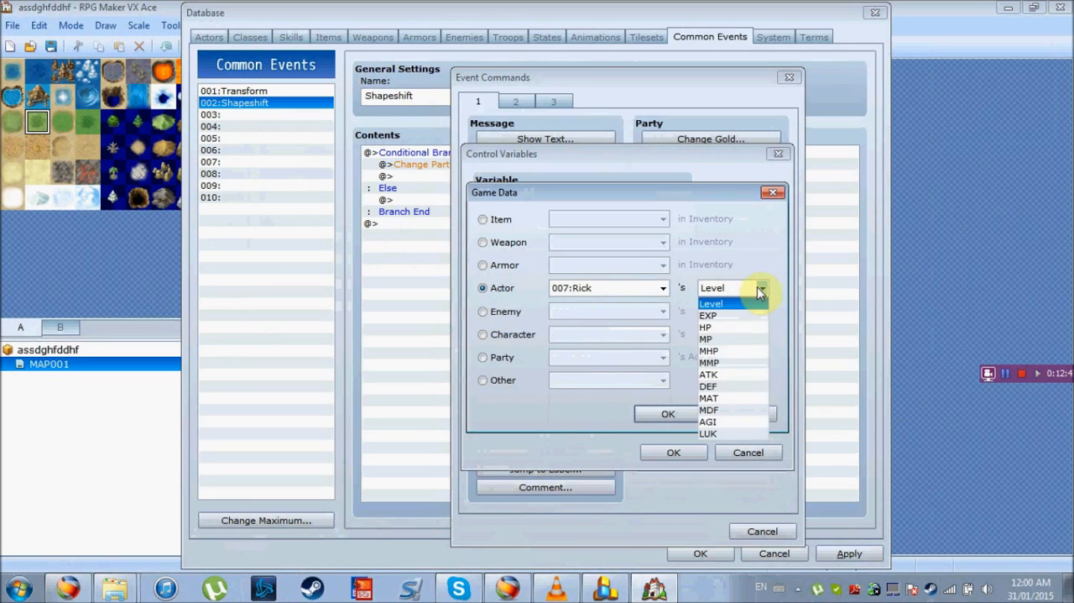
{"action": "left_click", "coordinate": [746, 306]}
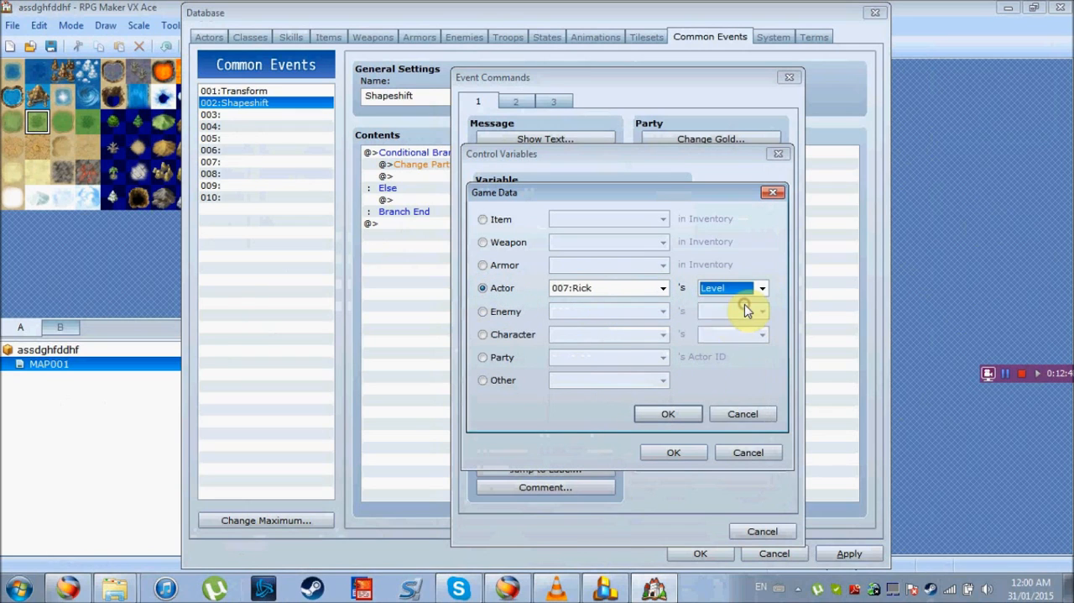
{"action": "left_click", "coordinate": [687, 415]}
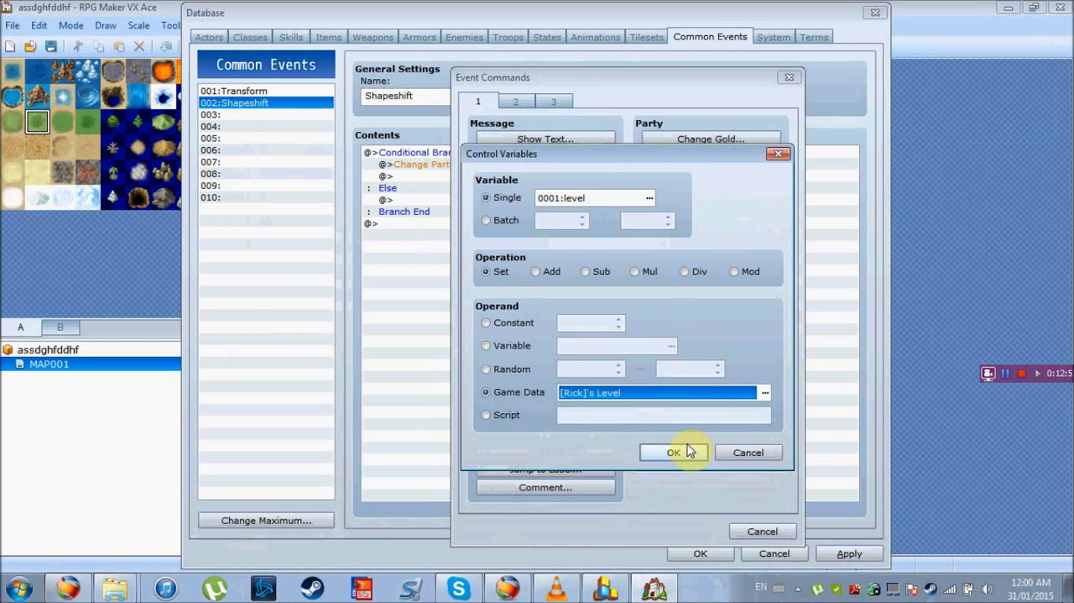
{"action": "left_click", "coordinate": [647, 449]}
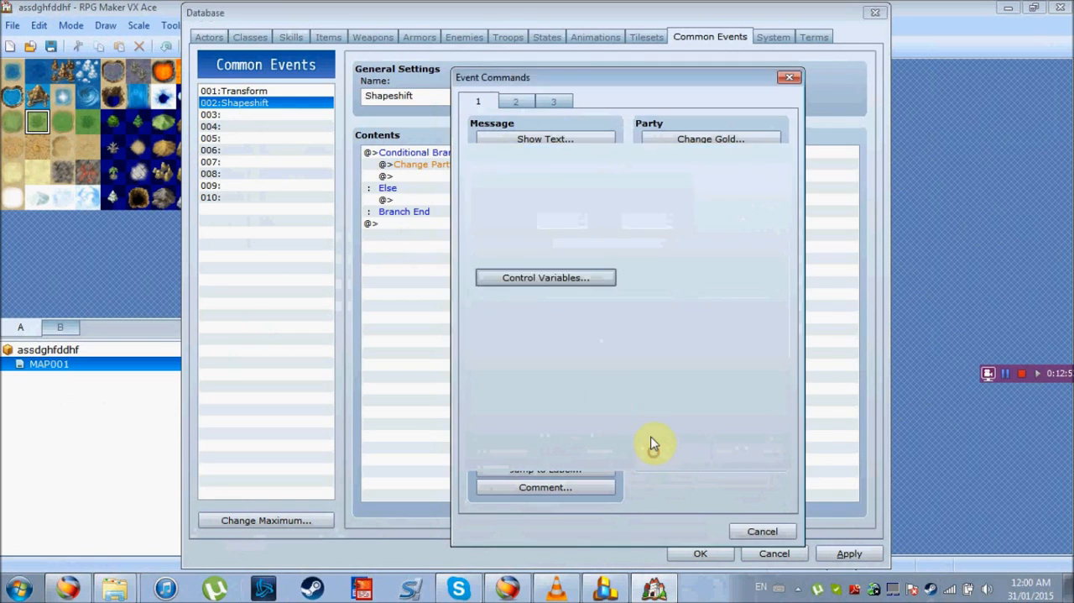
{"action": "left_click", "coordinate": [492, 176]}
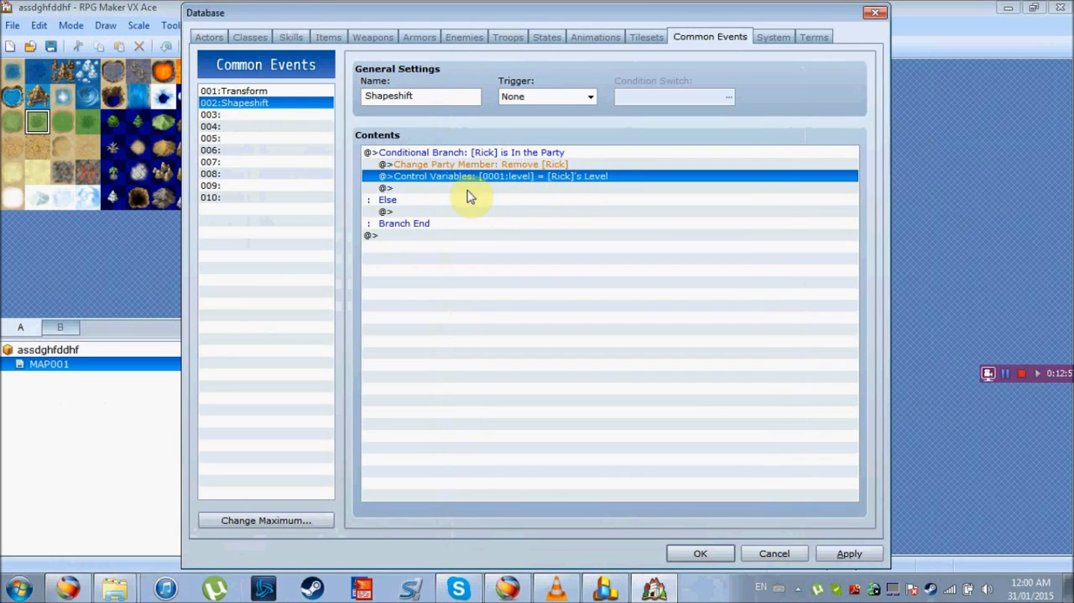
{"action": "left_click", "coordinate": [436, 188]}
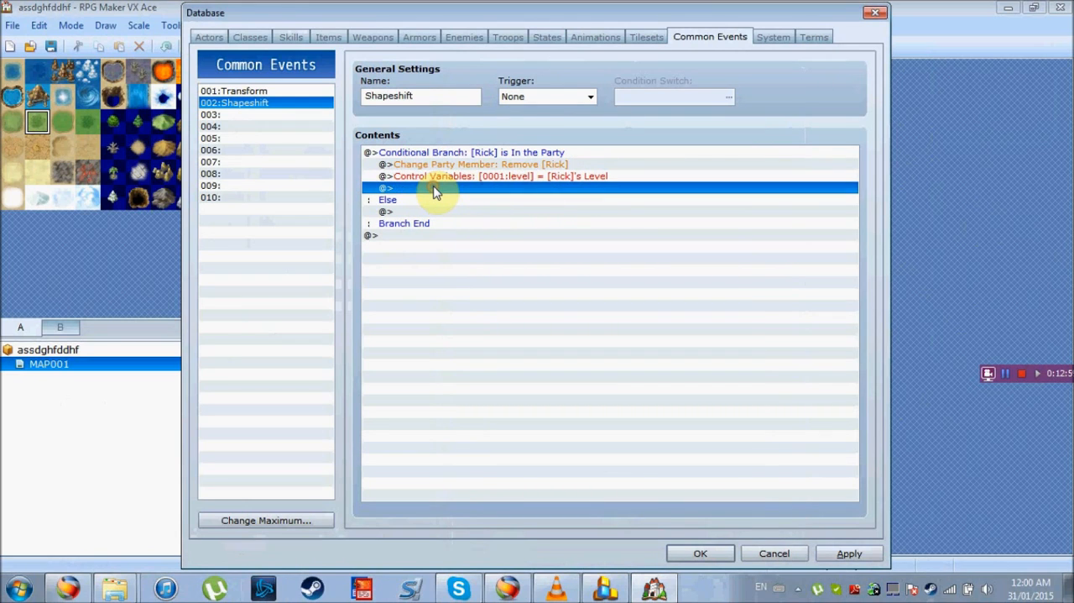
{"action": "double_click", "coordinate": [435, 188]}
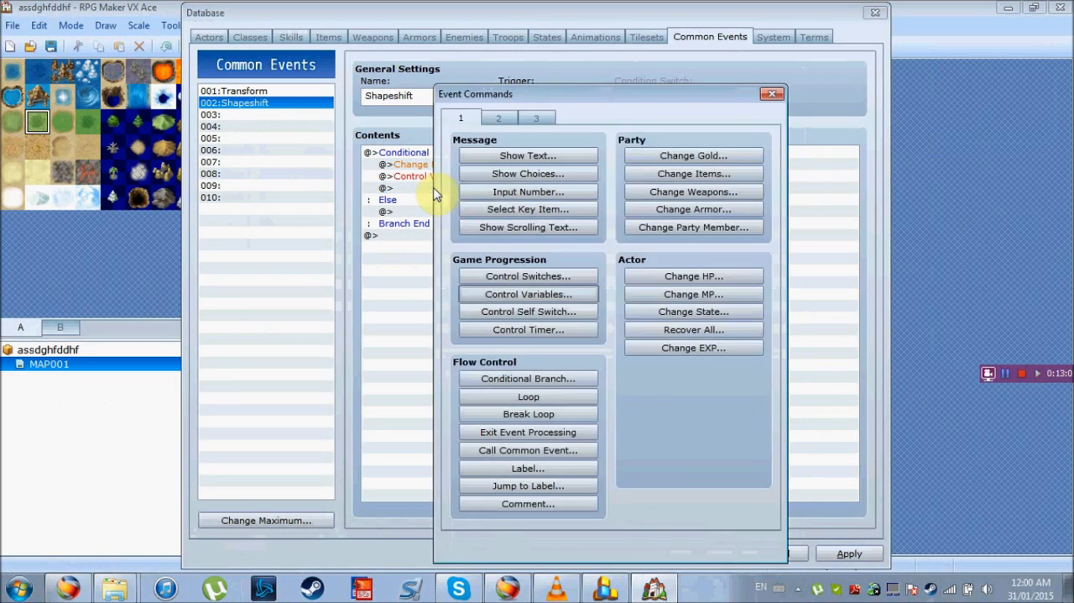
{"action": "left_click", "coordinate": [564, 301]}
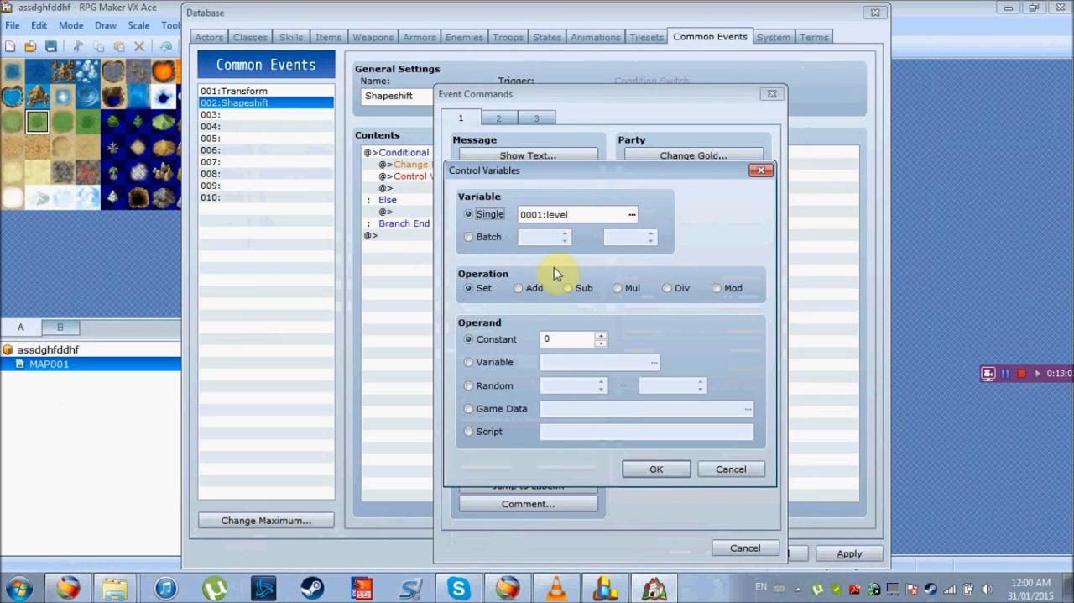
{"action": "left_click", "coordinate": [570, 289]}
{"action": "type", "text": "1"}
{"action": "left_click", "coordinate": [651, 472]}
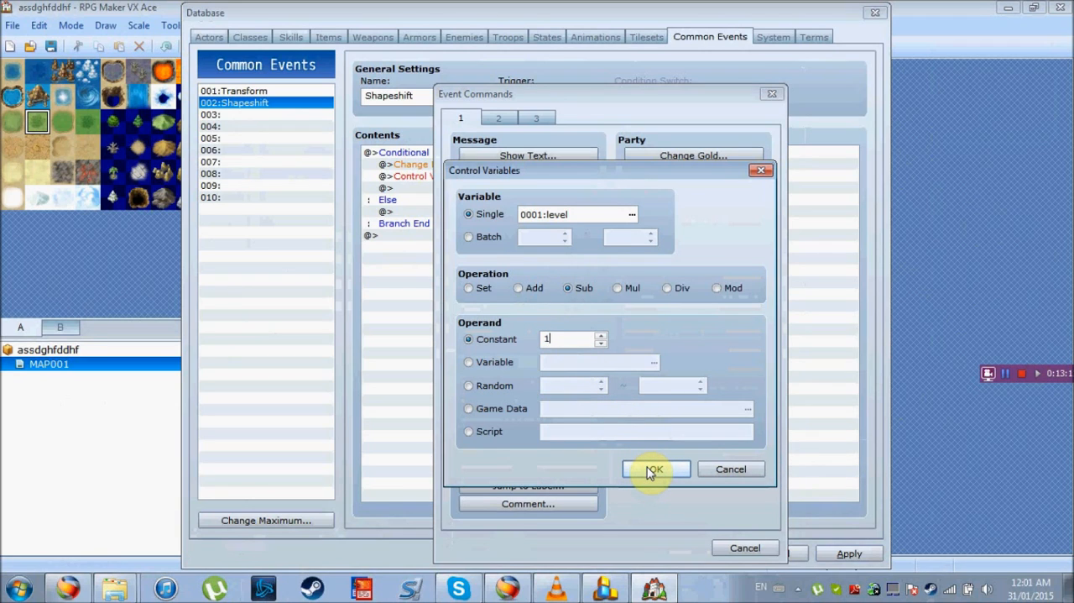
{"action": "left_click", "coordinate": [735, 473]}
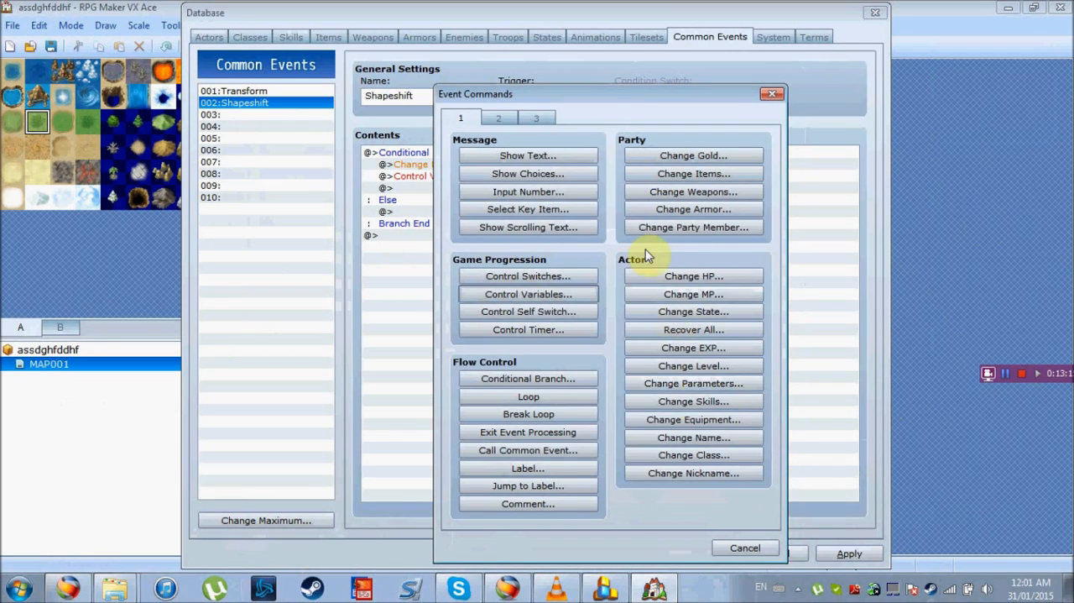
{"action": "left_click", "coordinate": [743, 549]}
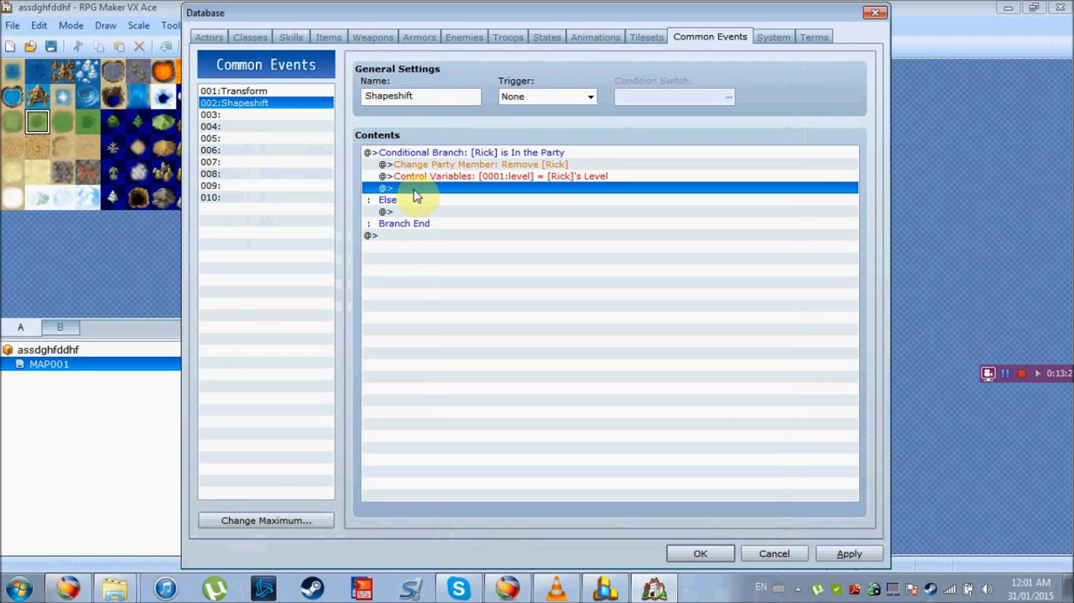
Insert a Change Party Member command after the variable command that adds 011:Wolf(Rick) with Initialize enabled
{"action": "double_click", "coordinate": [417, 188]}
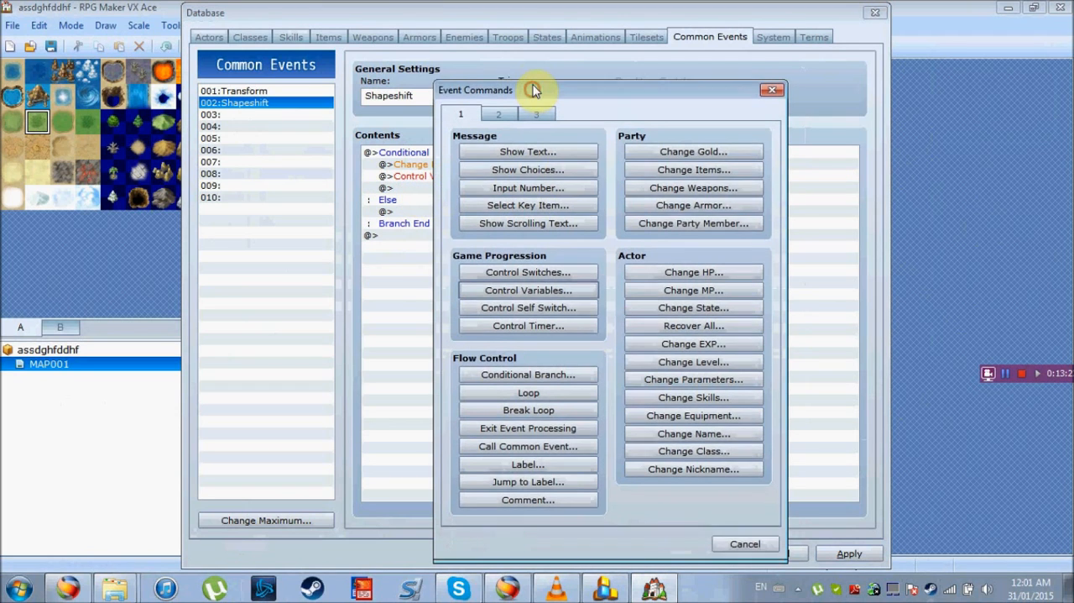
{"action": "left_click_drag", "start_coordinate": [534, 90], "coordinate": [533, 79]}
{"action": "left_click", "coordinate": [727, 213]}
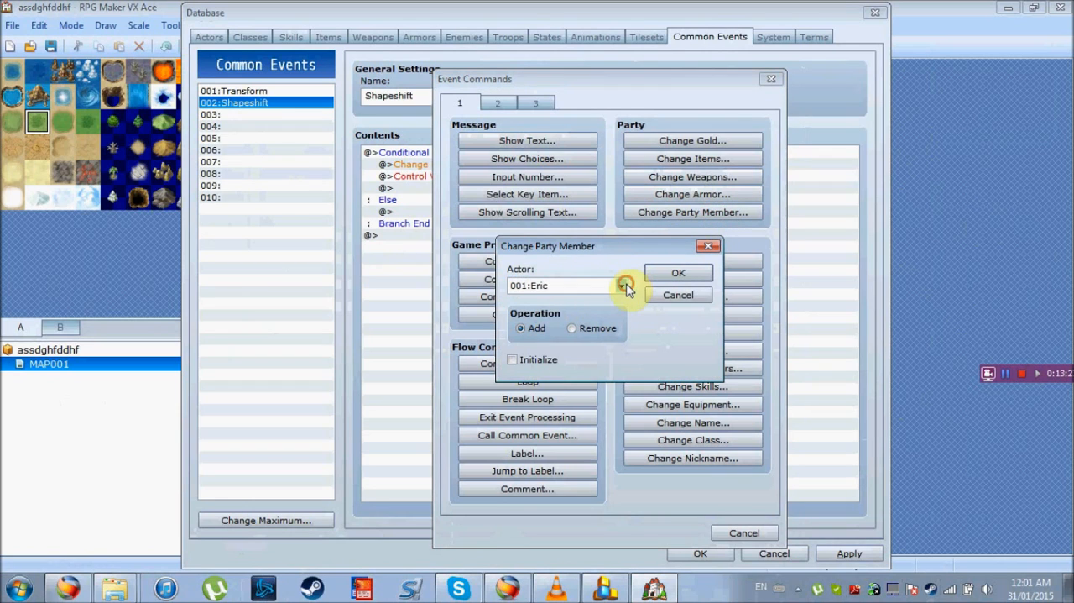
{"action": "left_click", "coordinate": [621, 285]}
{"action": "left_click", "coordinate": [579, 419]}
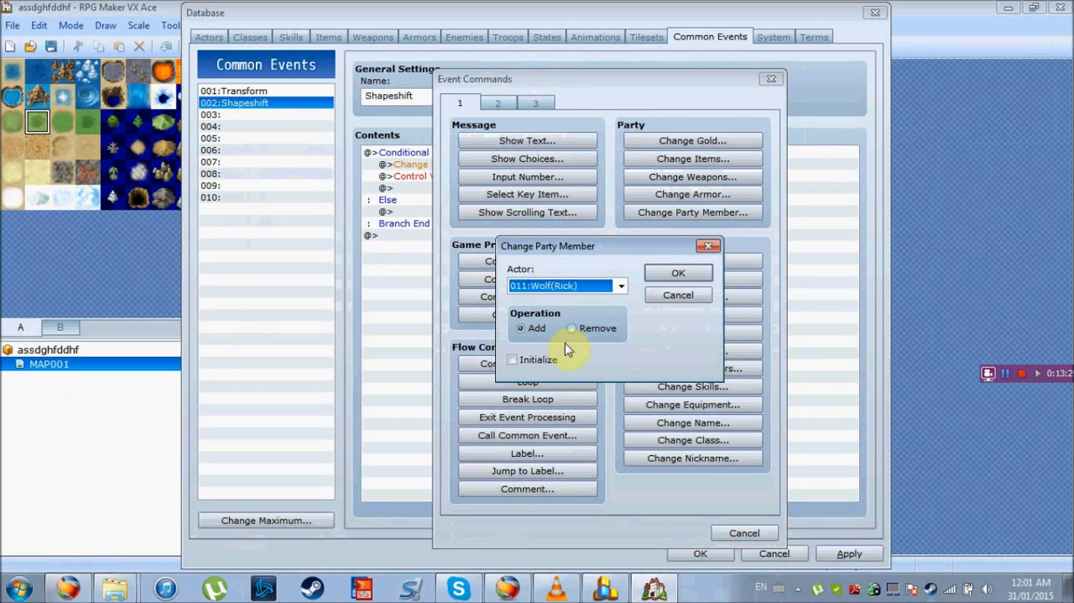
{"action": "left_click", "coordinate": [514, 360]}
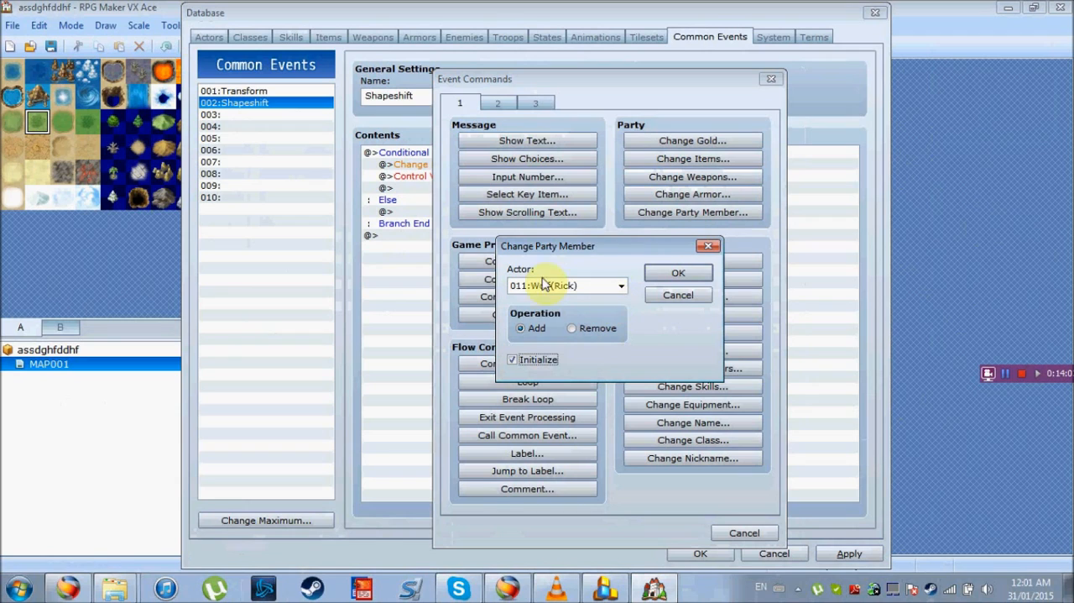
{"action": "left_click", "coordinate": [679, 275]}
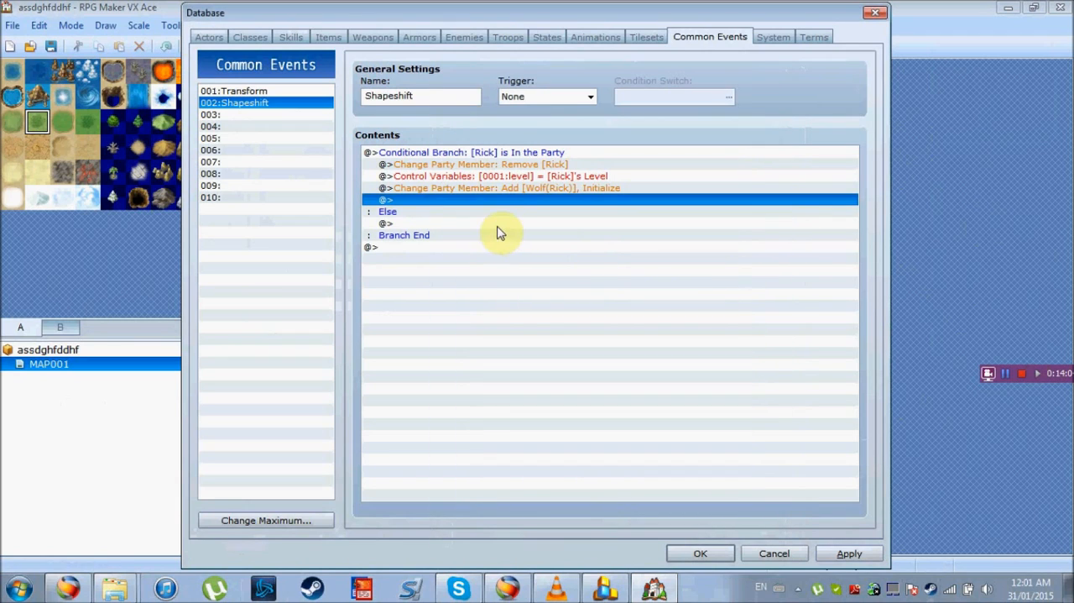
Insert a Change Level command that increases 011:Wolf(Rick) by variable 0001:level, and recheck its settings
{"action": "double_click", "coordinate": [447, 207]}
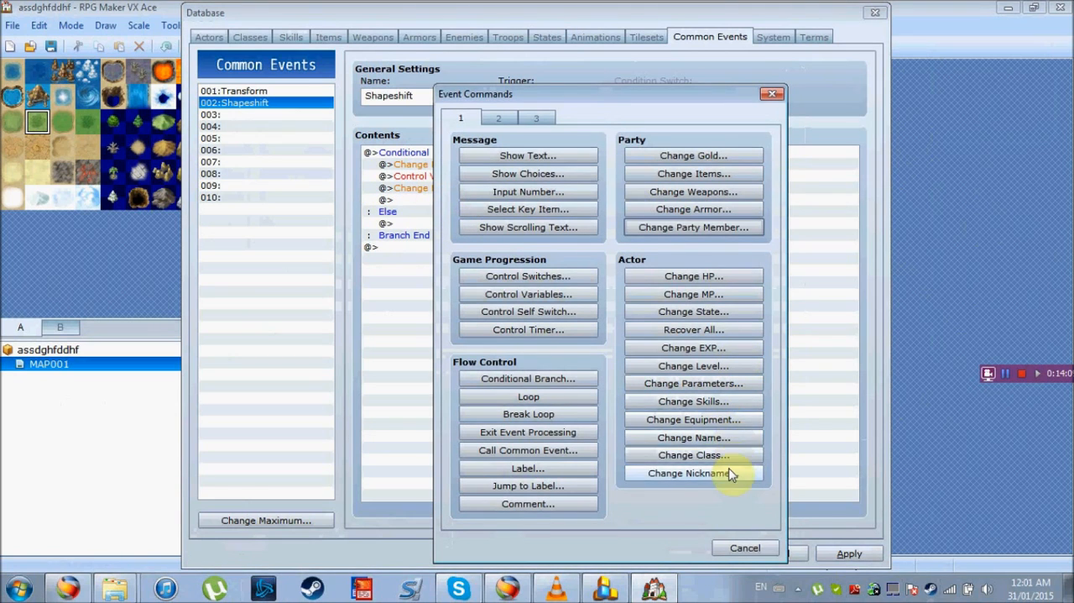
{"action": "left_click", "coordinate": [723, 370]}
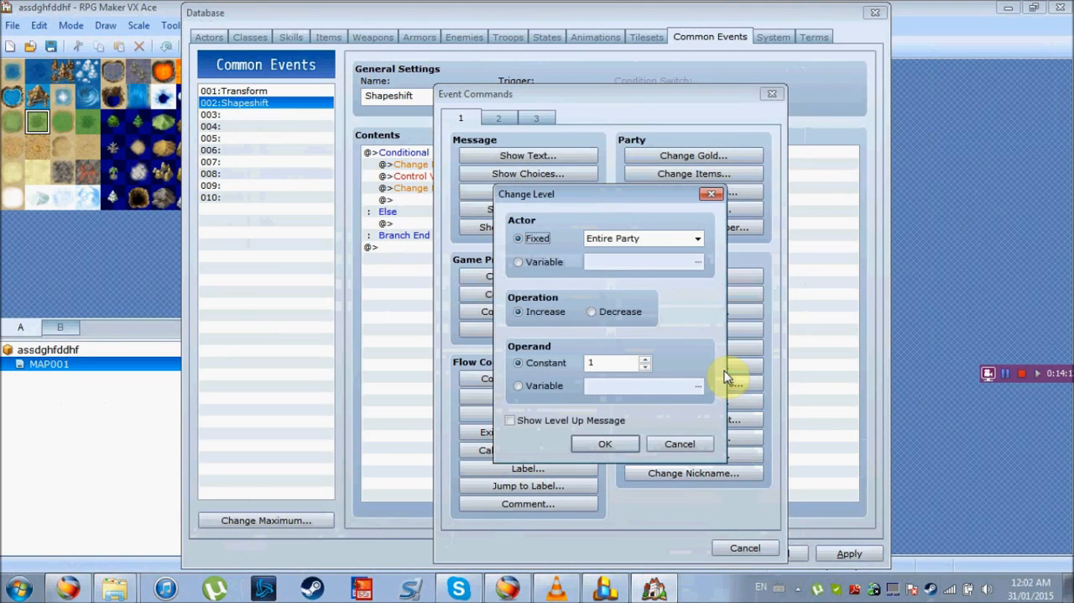
{"action": "left_click", "coordinate": [697, 239]}
{"action": "left_click", "coordinate": [643, 383]}
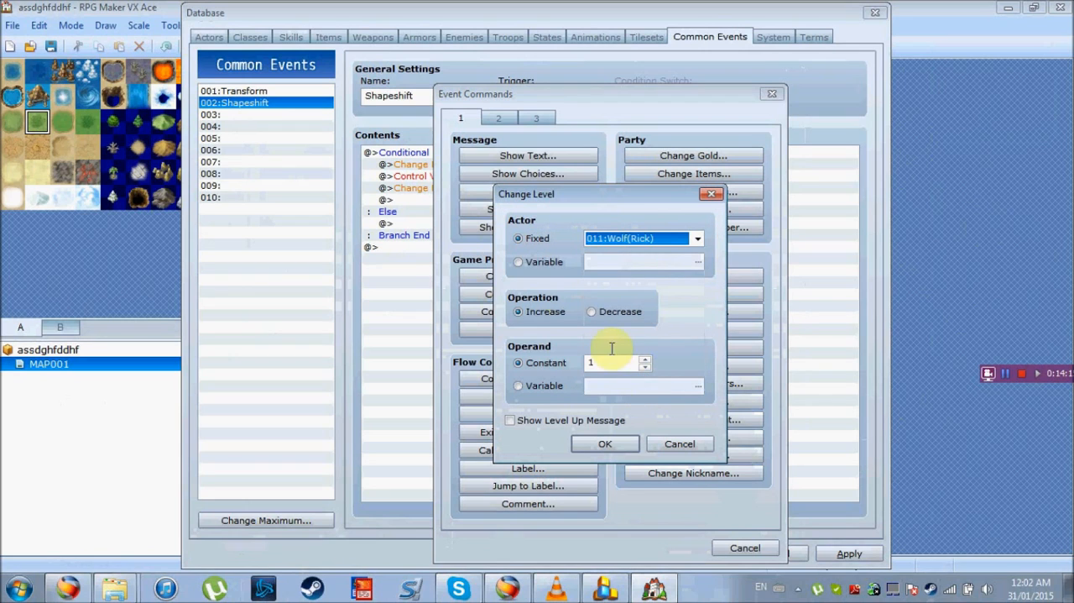
{"action": "left_click", "coordinate": [523, 388]}
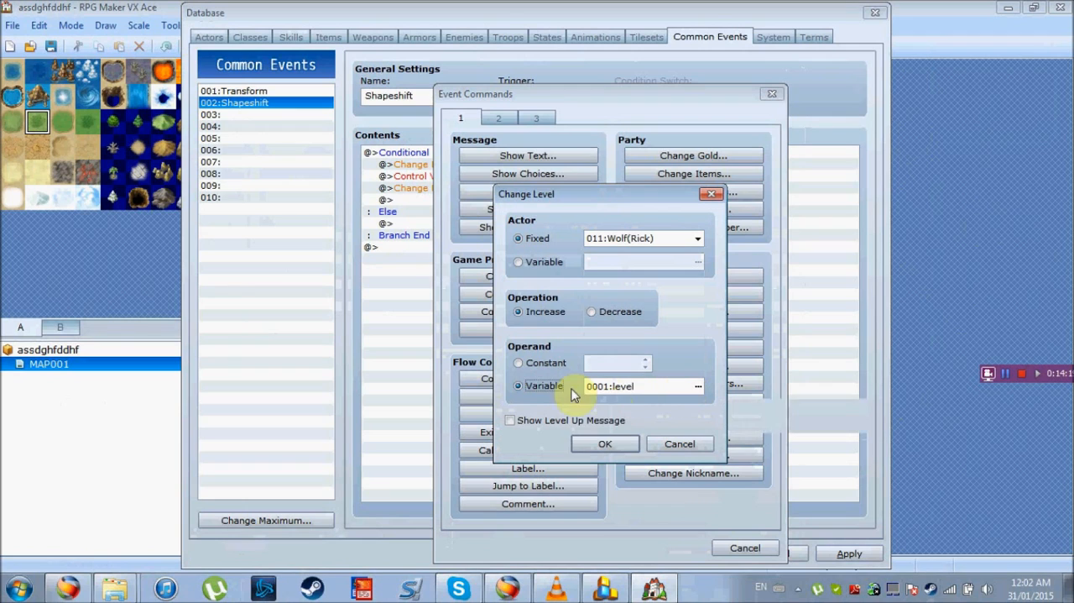
{"action": "left_click", "coordinate": [597, 444]}
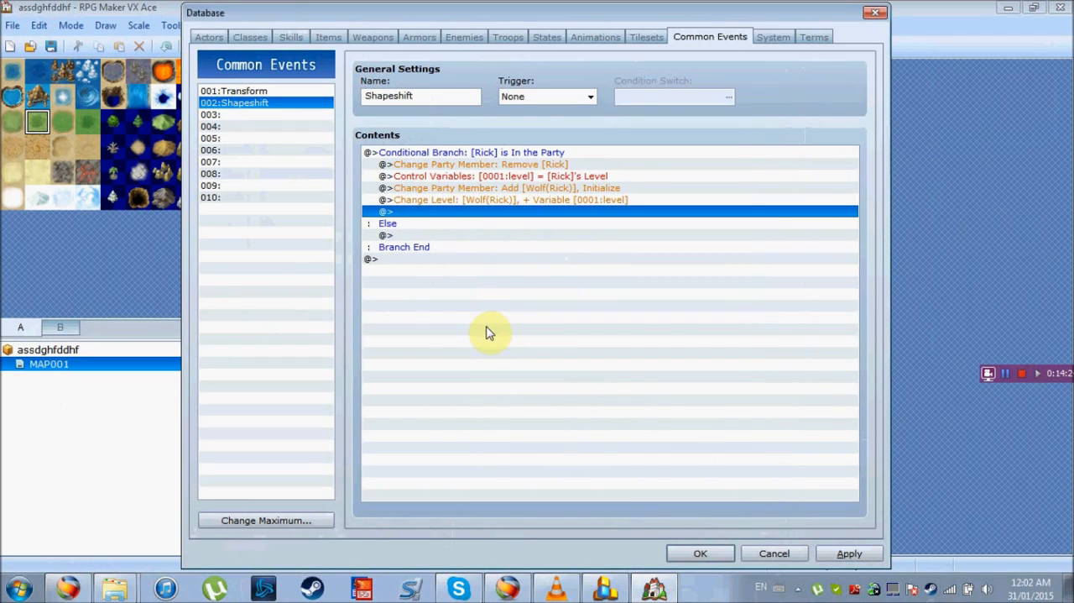
{"action": "left_click", "coordinate": [448, 202]}
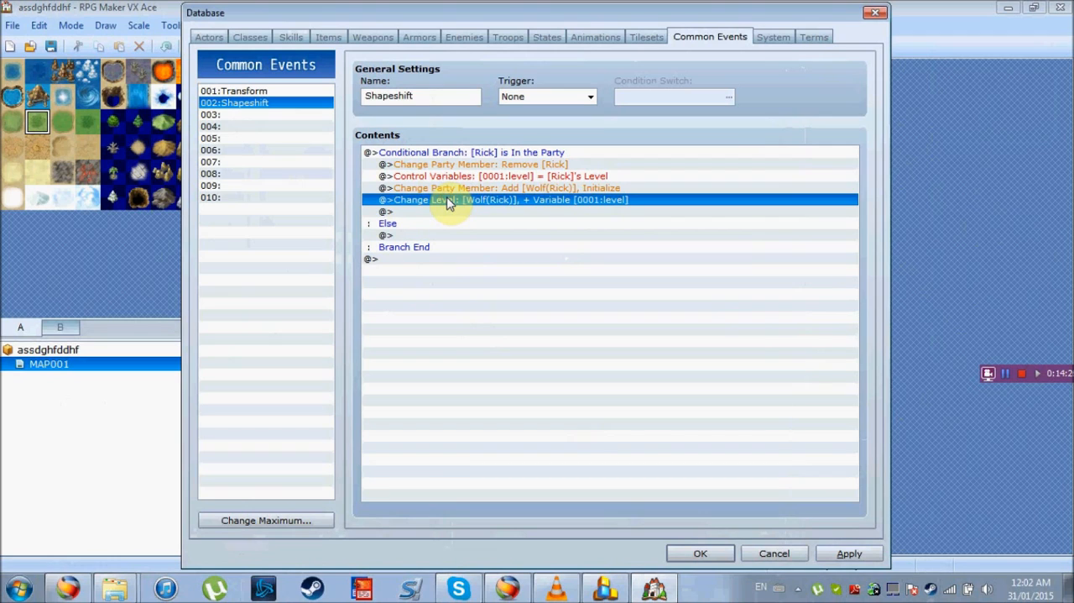
{"action": "double_click", "coordinate": [449, 203]}
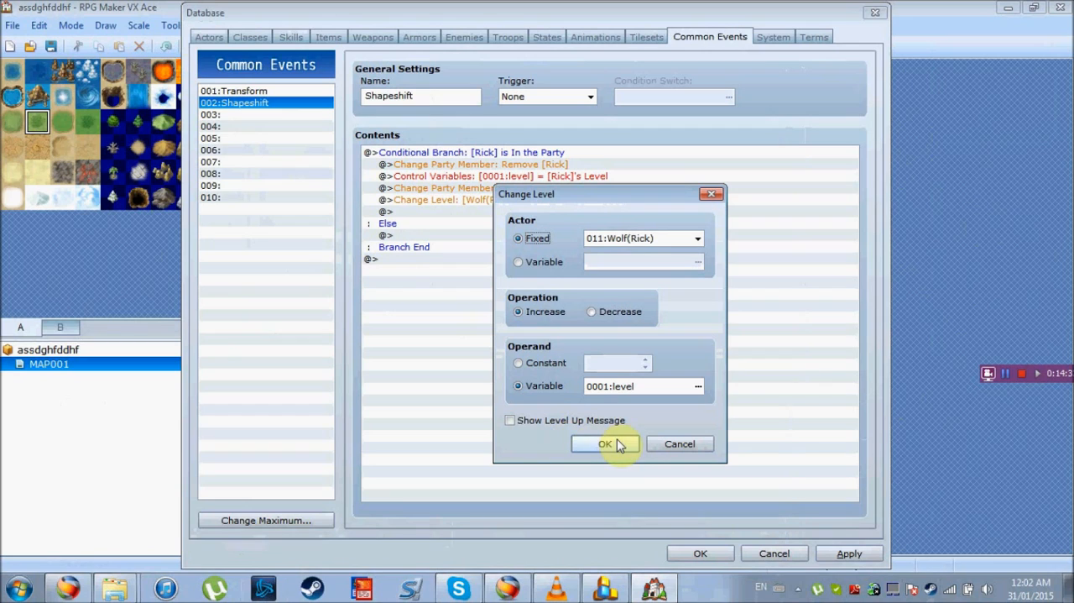
{"action": "left_click", "coordinate": [621, 446]}
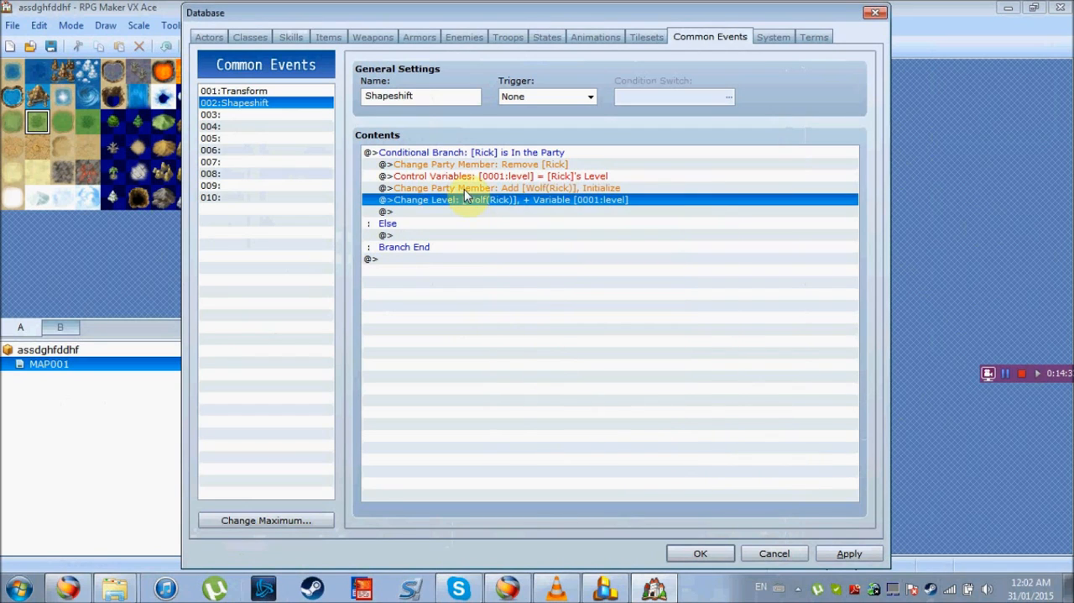
Insert a Change Level command after the level increase that decreases 011:Wolf(Rick) by a constant 1, and apply the changes
{"action": "left_click", "coordinate": [449, 212]}
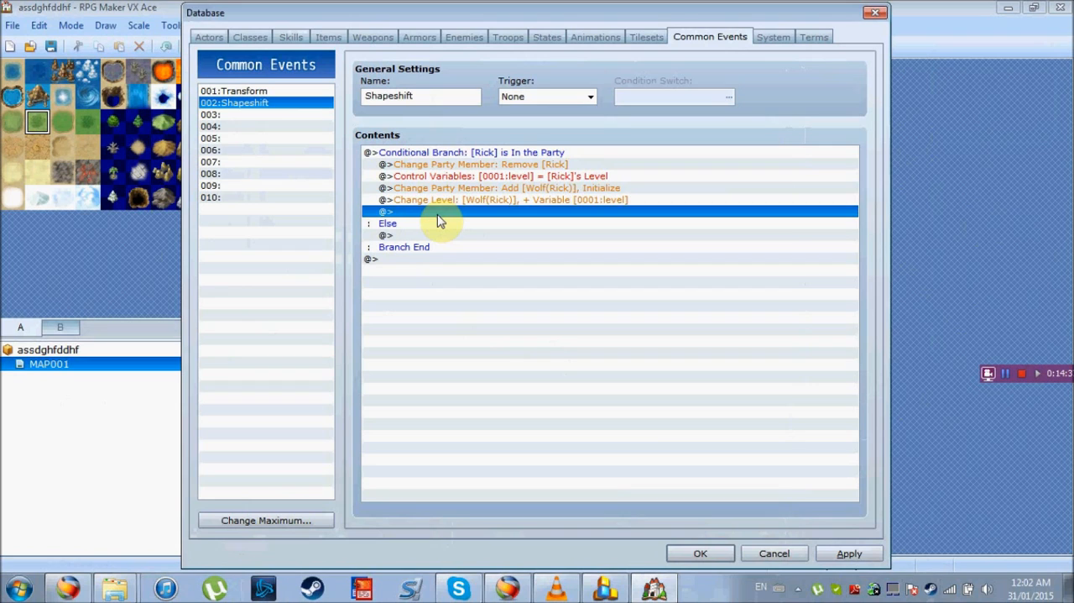
{"action": "double_click", "coordinate": [440, 217]}
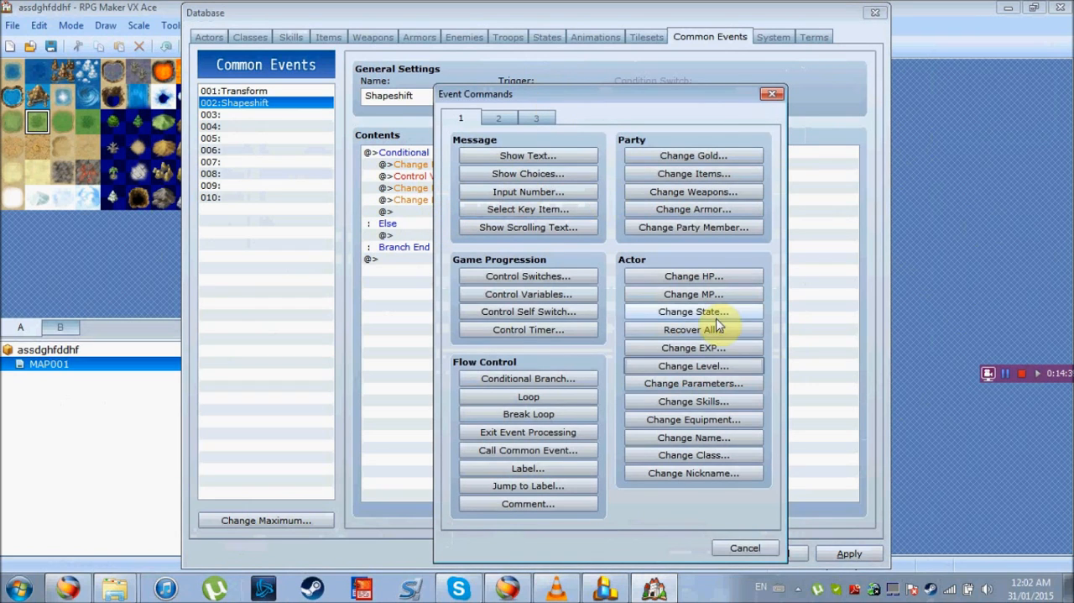
{"action": "left_click", "coordinate": [748, 368]}
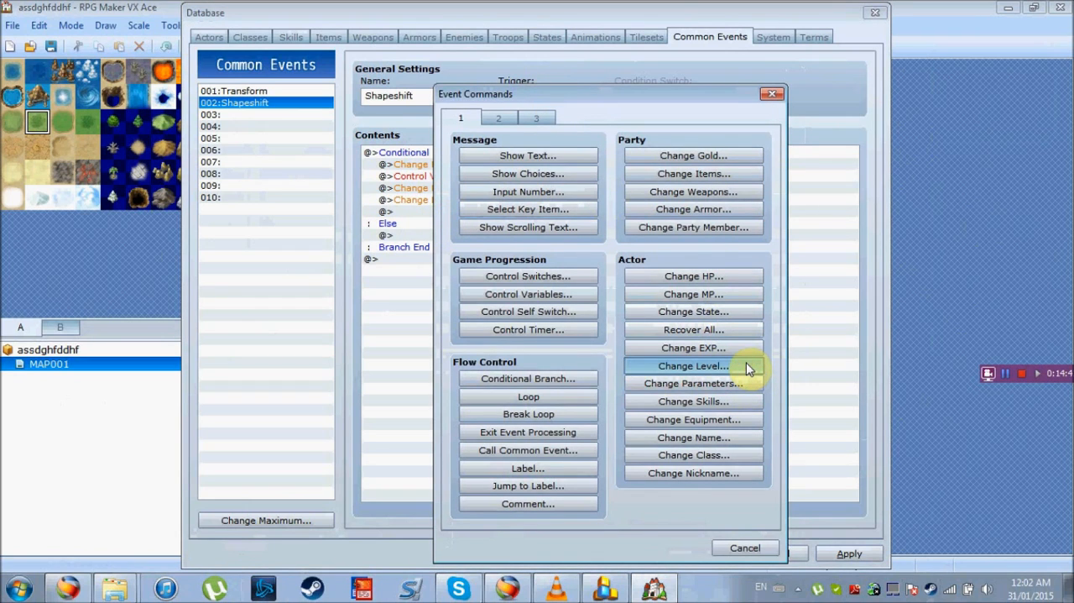
{"action": "left_click", "coordinate": [698, 239]}
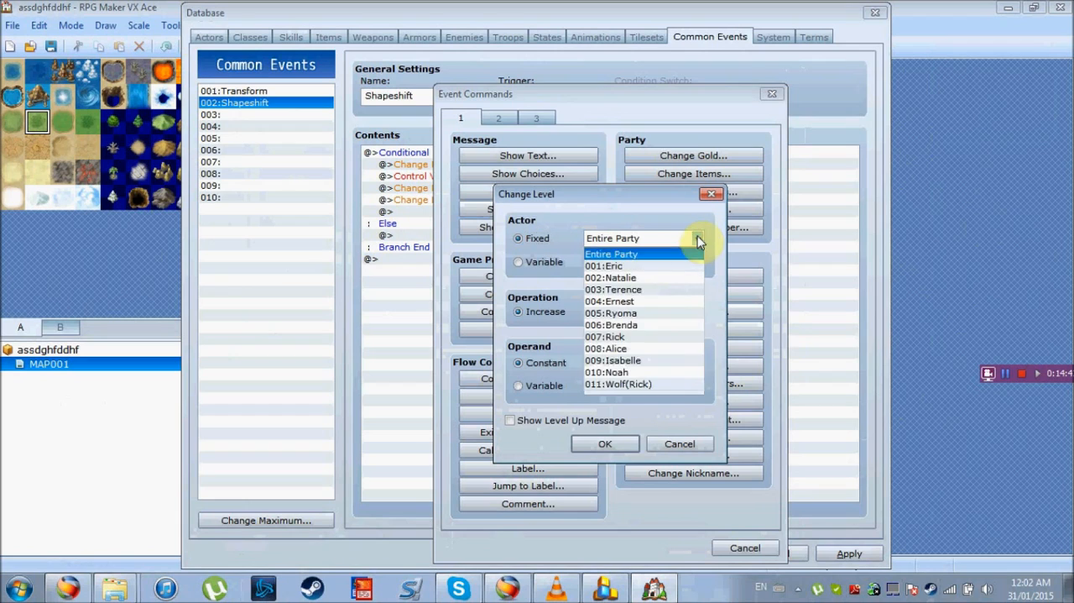
{"action": "left_click", "coordinate": [663, 383]}
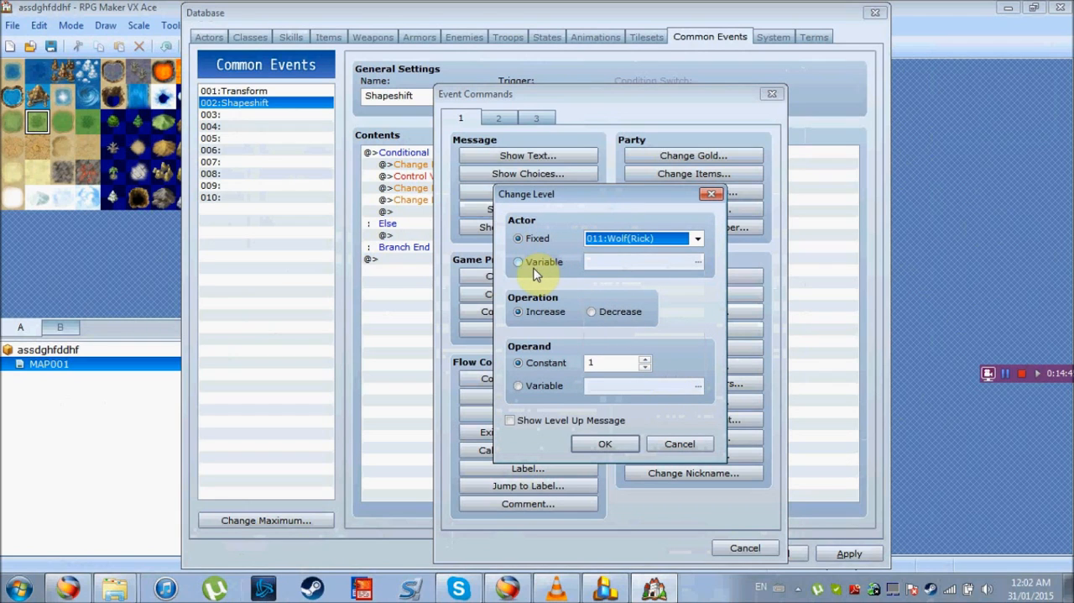
{"action": "left_click", "coordinate": [594, 311]}
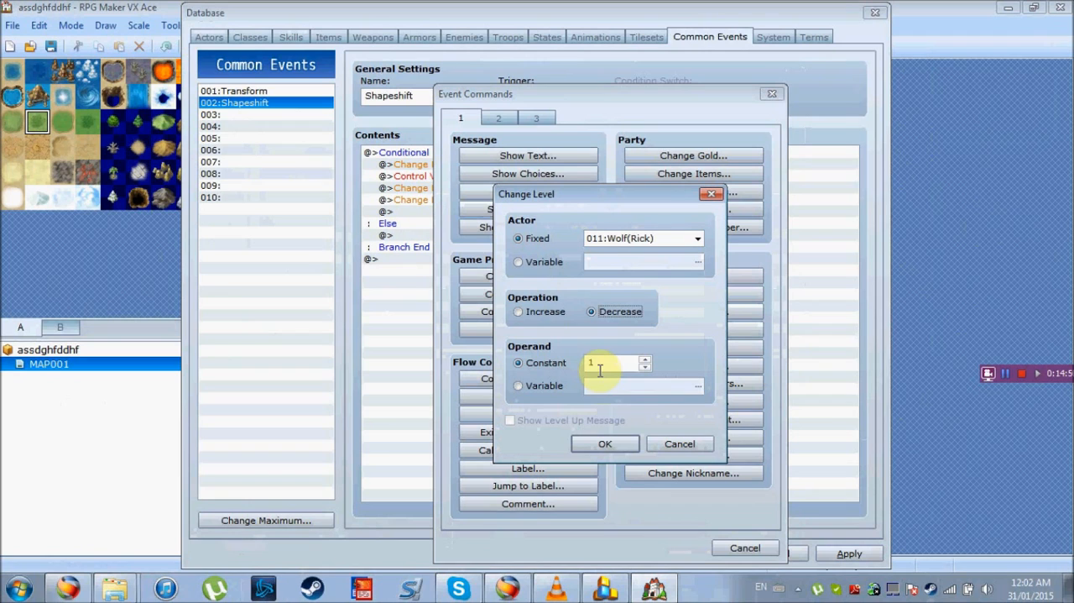
{"action": "left_click", "coordinate": [606, 439]}
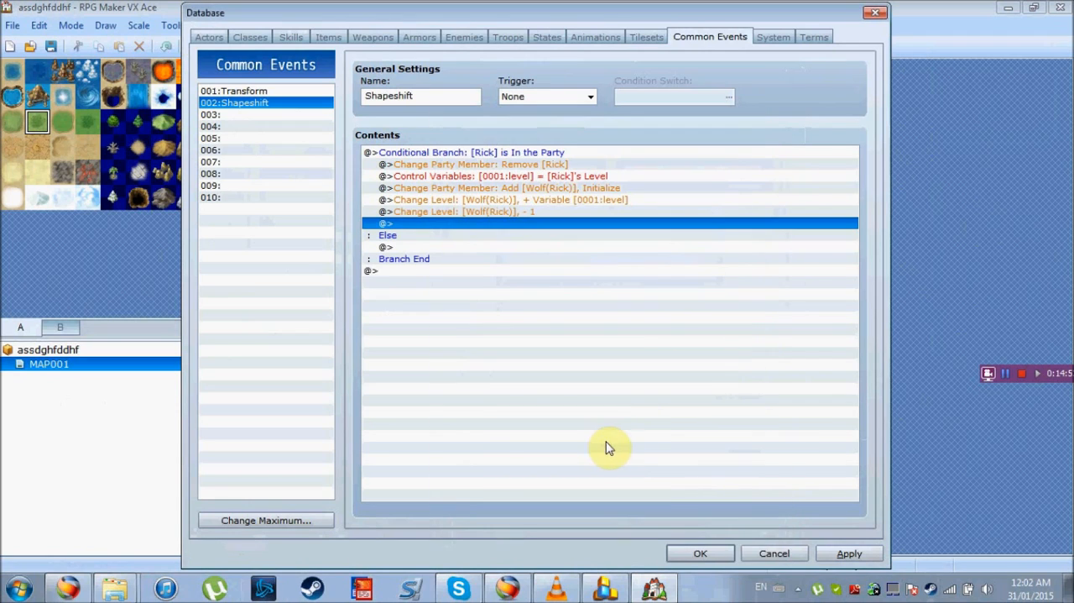
{"action": "left_click", "coordinate": [848, 553]}
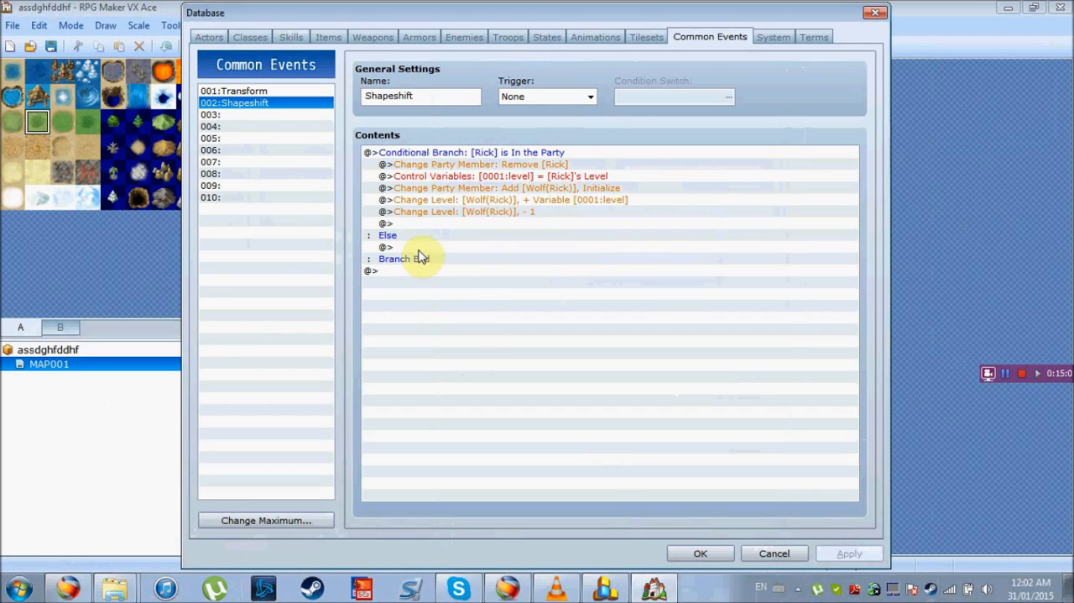
Copy the whole Rick conditional branch and paste it into its own Else section
{"action": "left_click", "coordinate": [434, 153]}
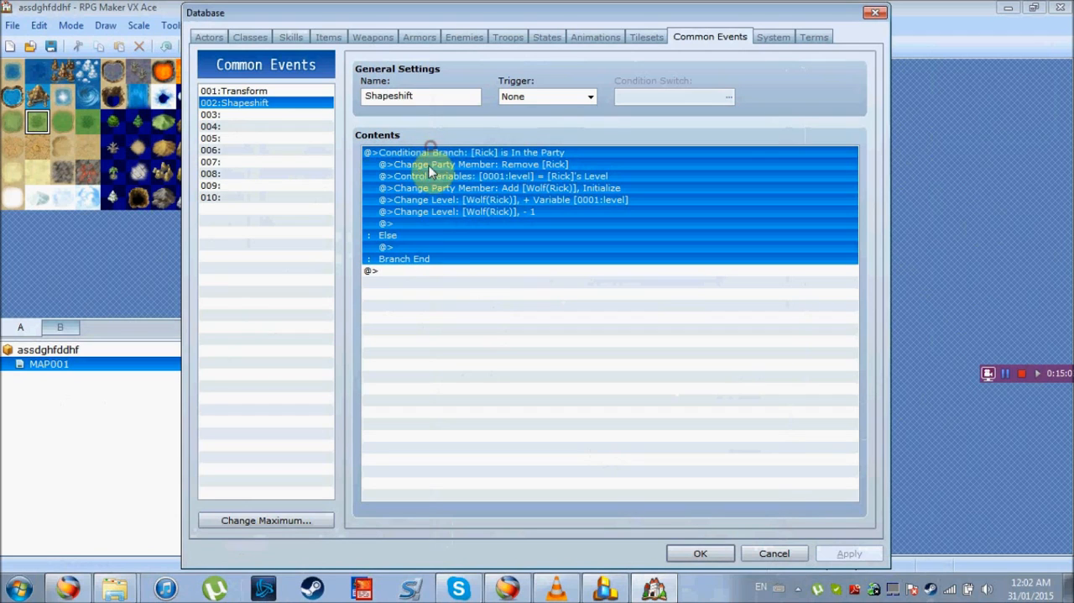
{"action": "left_click", "coordinate": [400, 248]}
{"action": "key", "text": "ctrl+v"}
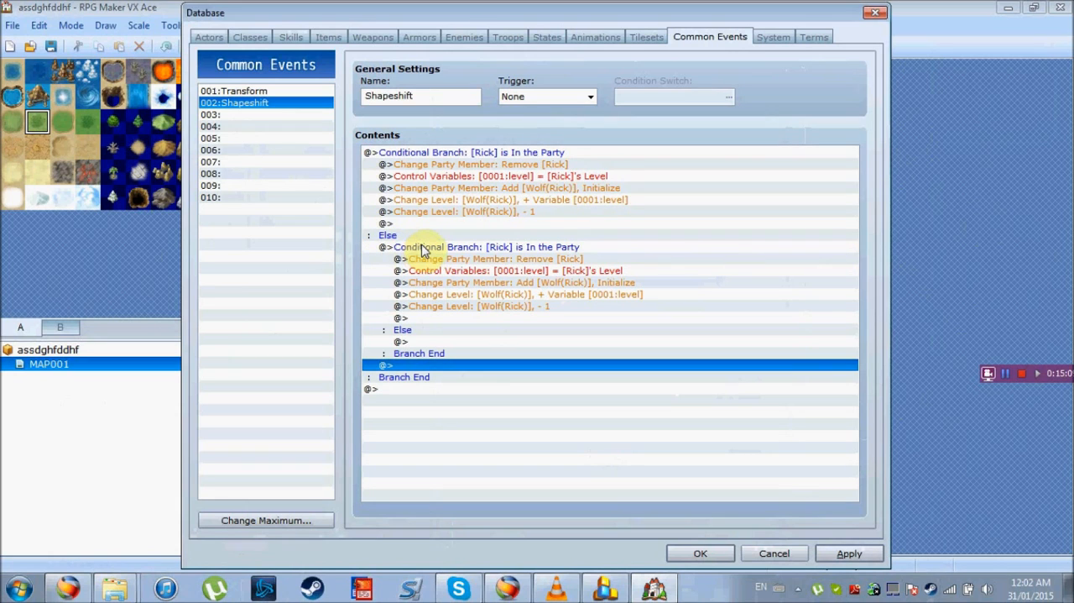
Edit the nested conditional branch to turn off handling for when conditions do not apply
{"action": "left_click", "coordinate": [422, 247]}
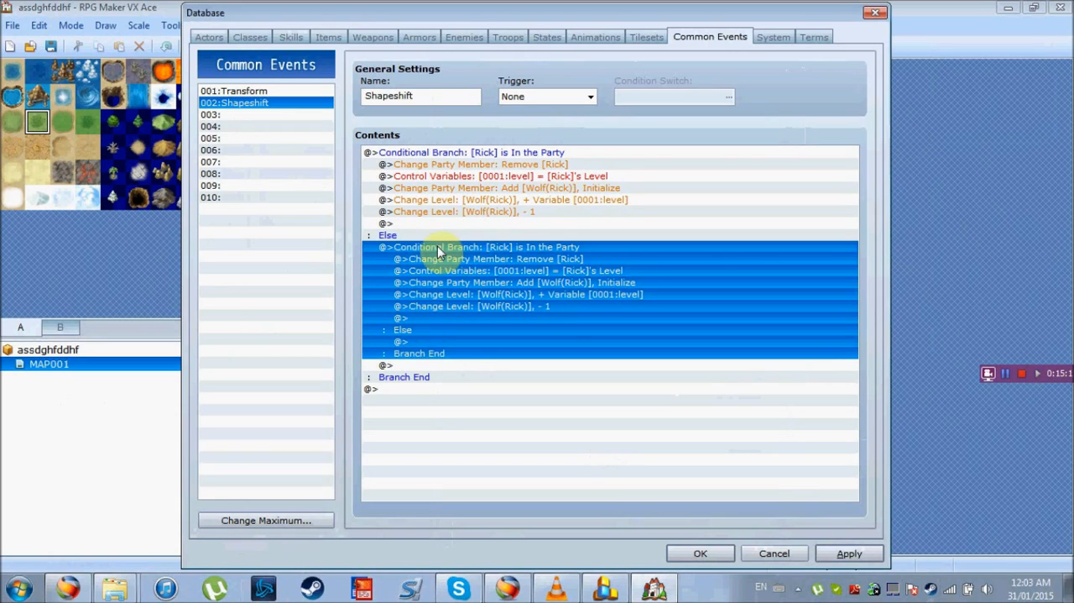
{"action": "right_click", "coordinate": [419, 252]}
{"action": "left_click", "coordinate": [446, 287]}
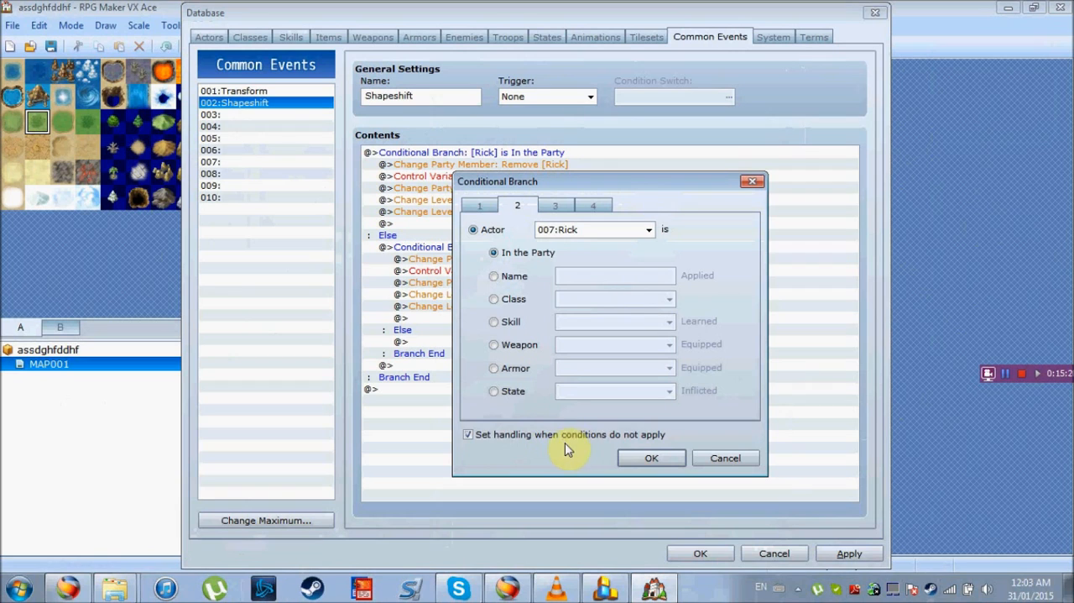
{"action": "left_click", "coordinate": [468, 435]}
{"action": "left_click", "coordinate": [632, 457]}
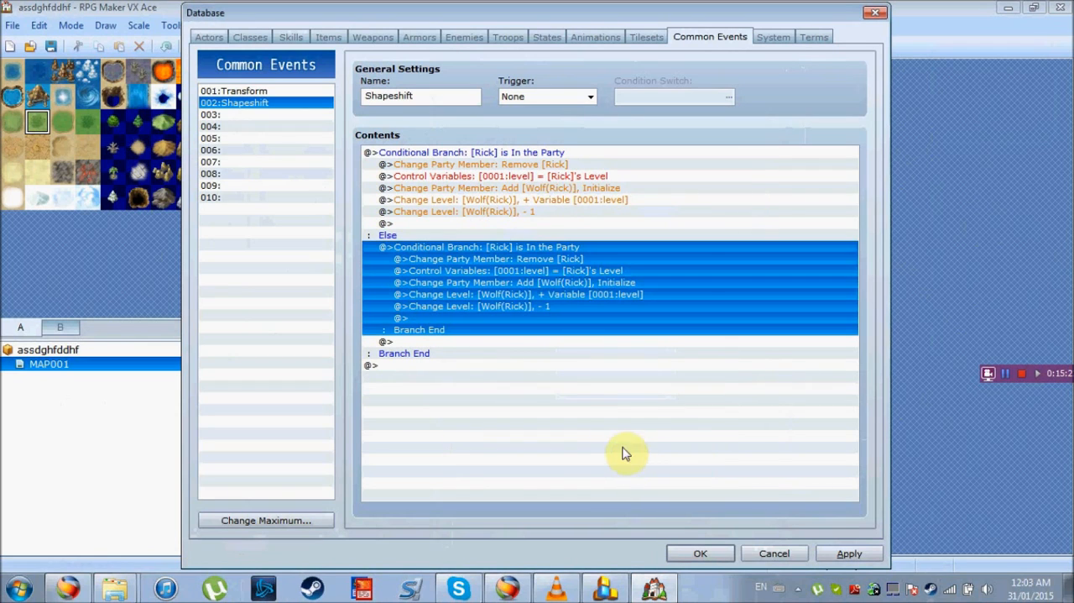
Change the nested branch's party member removal to remove 011:Wolf(Rick)
{"action": "left_click", "coordinate": [498, 319]}
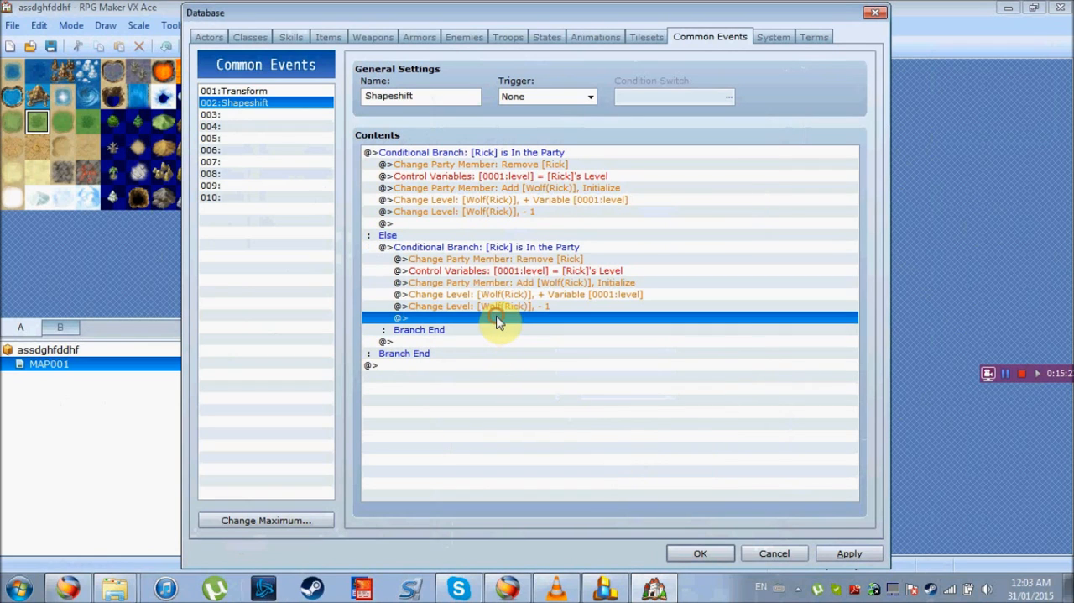
{"action": "left_click", "coordinate": [507, 259]}
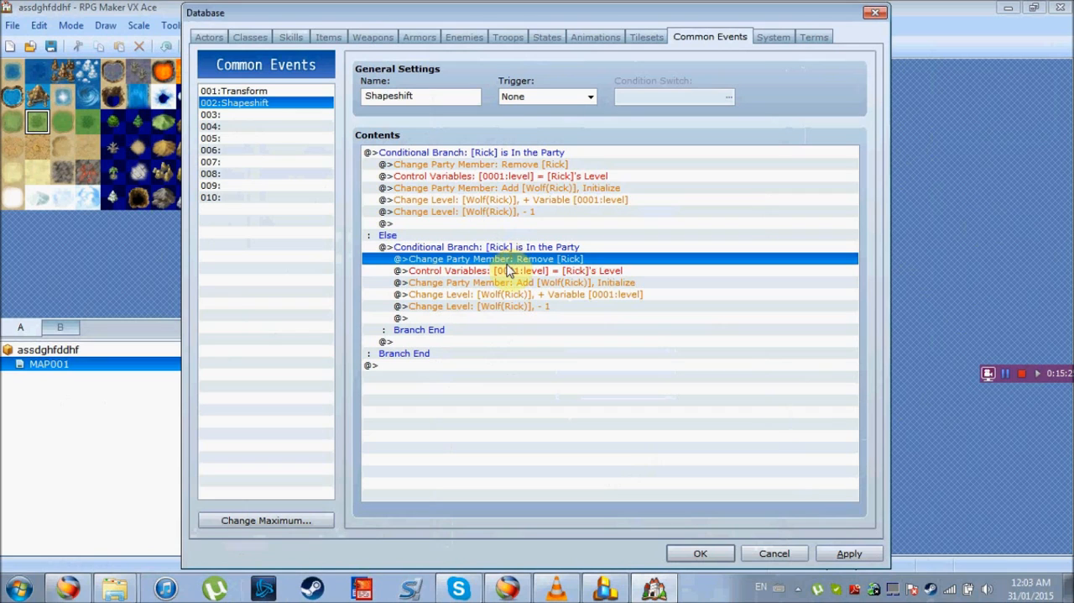
{"action": "double_click", "coordinate": [506, 263]}
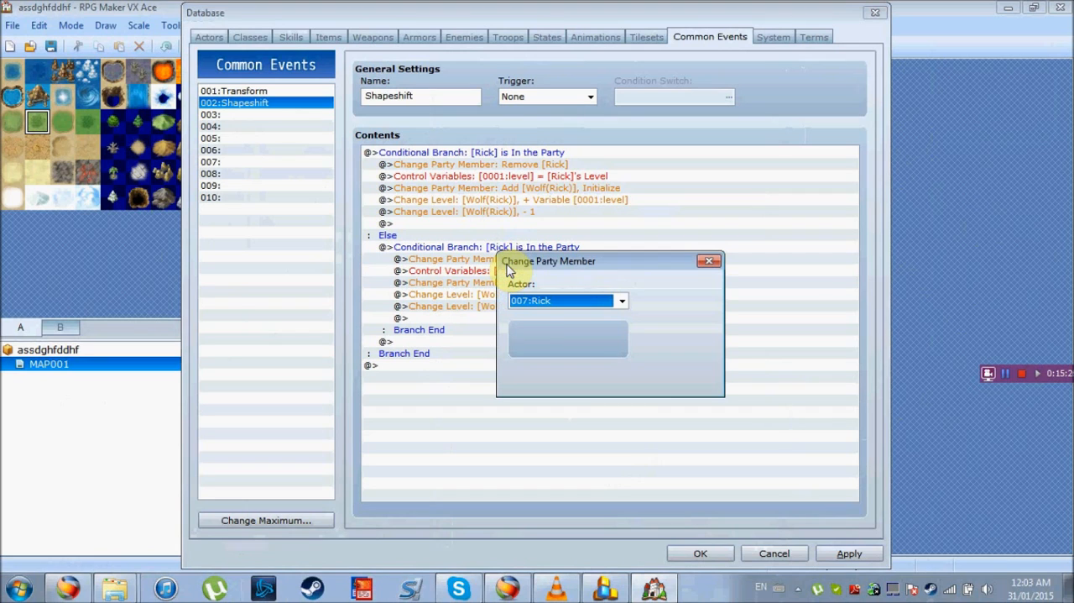
{"action": "left_click", "coordinate": [621, 300]}
{"action": "left_click", "coordinate": [599, 434]}
{"action": "left_click", "coordinate": [674, 286]}
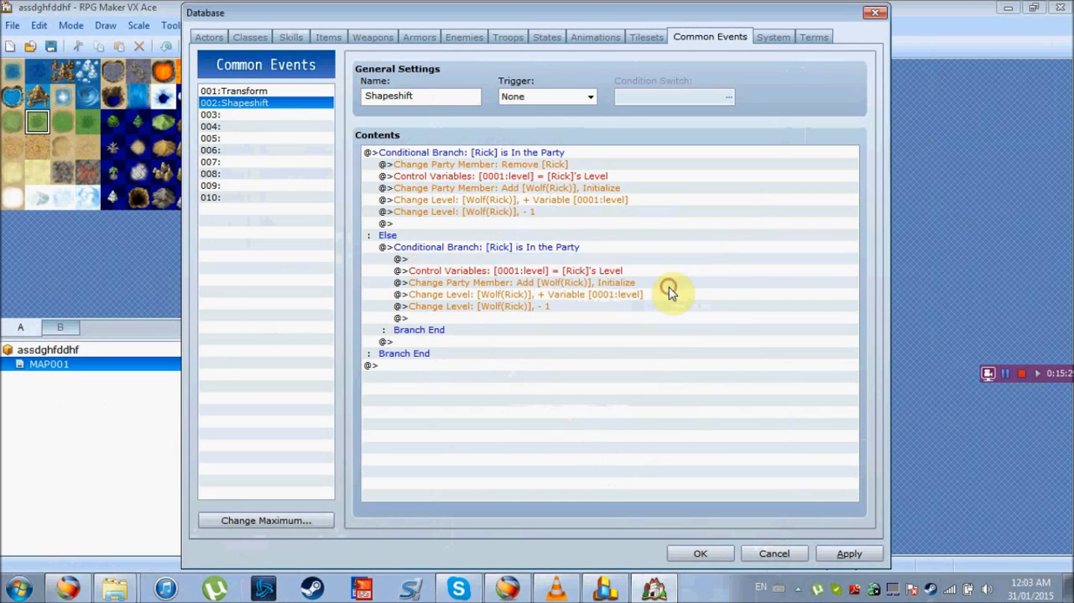
Set the nested Control Variables command's game data operand to the Level of actor 011:Wolf(Rick)
{"action": "left_click", "coordinate": [512, 272]}
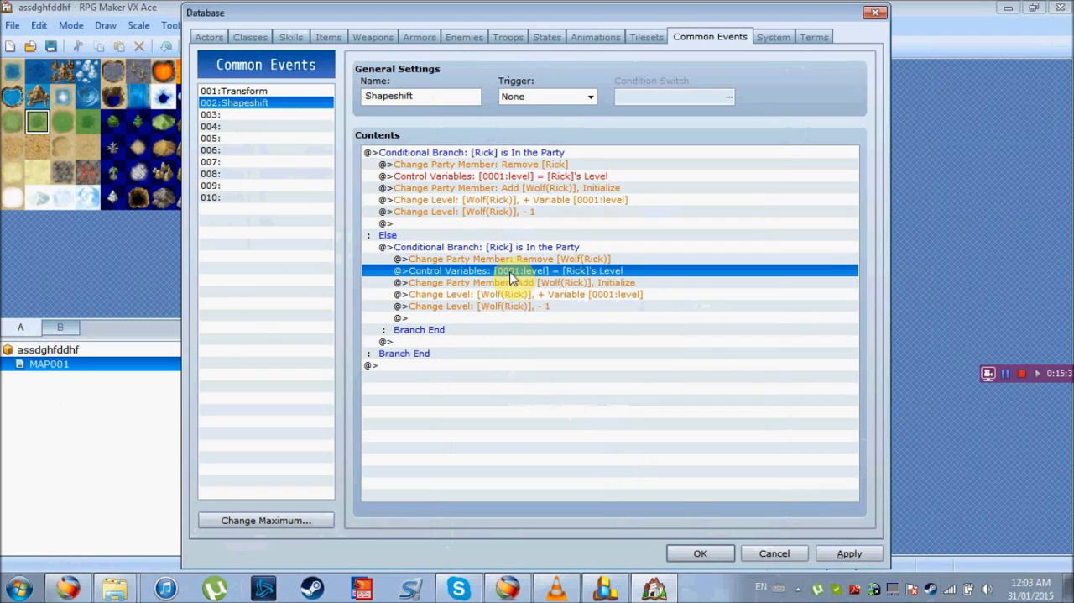
{"action": "double_click", "coordinate": [512, 272]}
{"action": "left_click", "coordinate": [750, 408]}
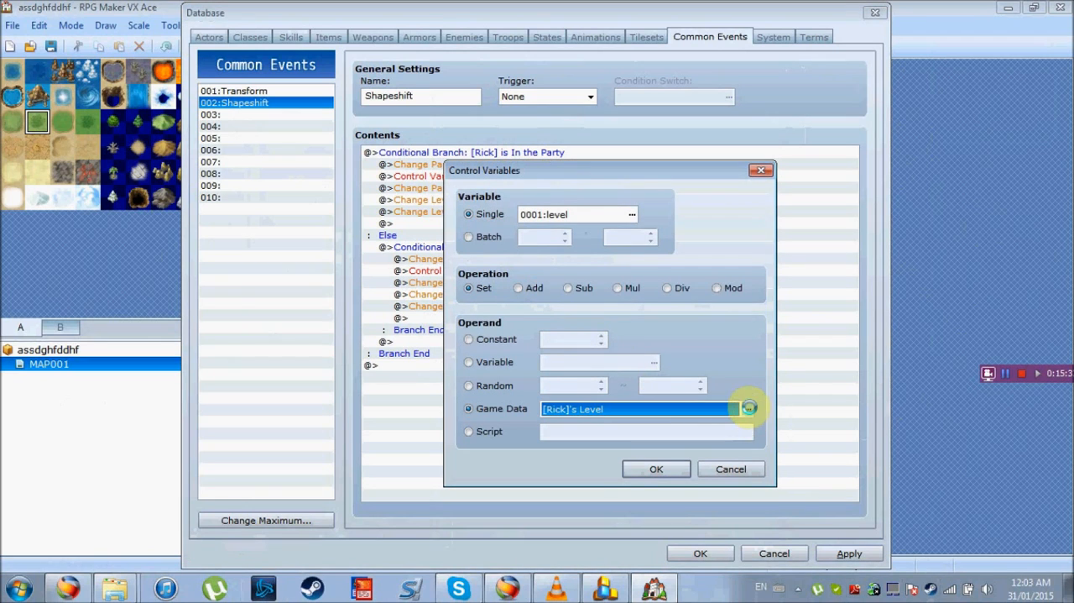
{"action": "left_click", "coordinate": [649, 305]}
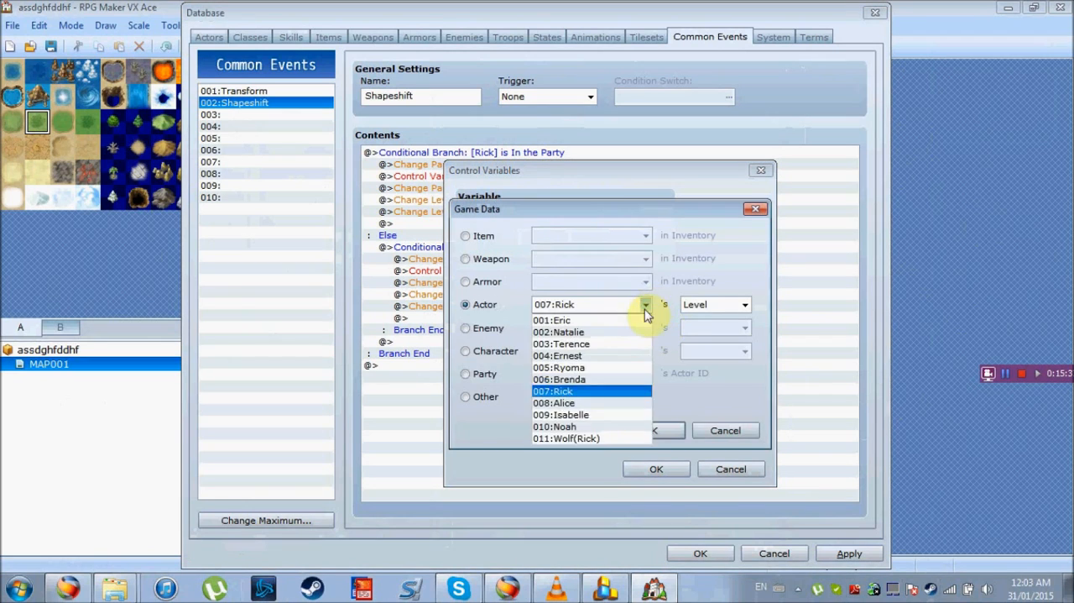
{"action": "left_click", "coordinate": [596, 439]}
{"action": "left_click", "coordinate": [642, 432]}
{"action": "left_click", "coordinate": [653, 468]}
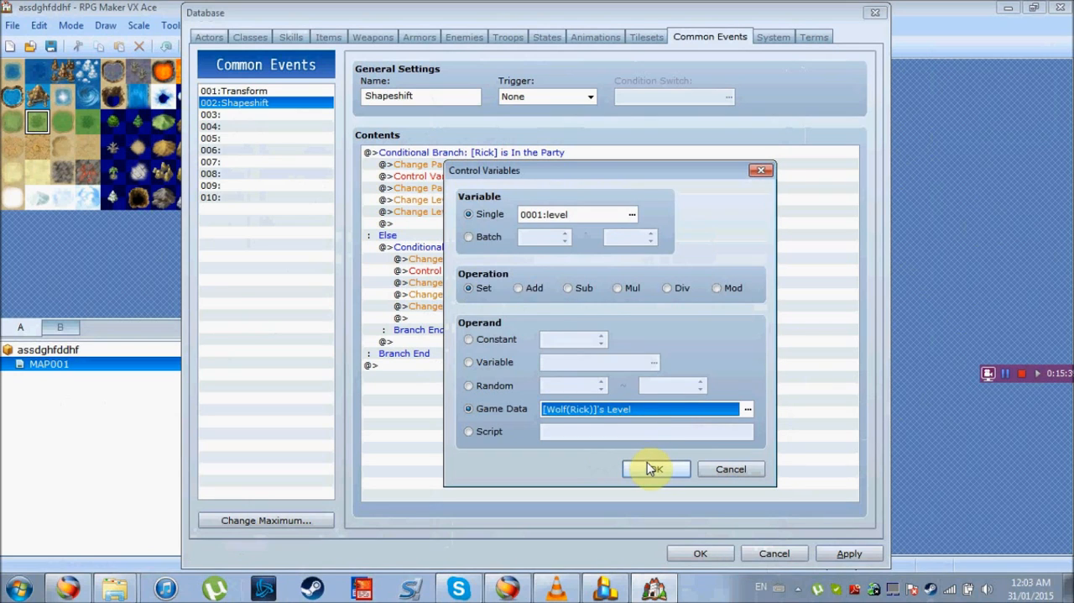
Change the nested branch's party member addition to add 007:Rick with Initialize enabled
{"action": "left_click", "coordinate": [510, 283]}
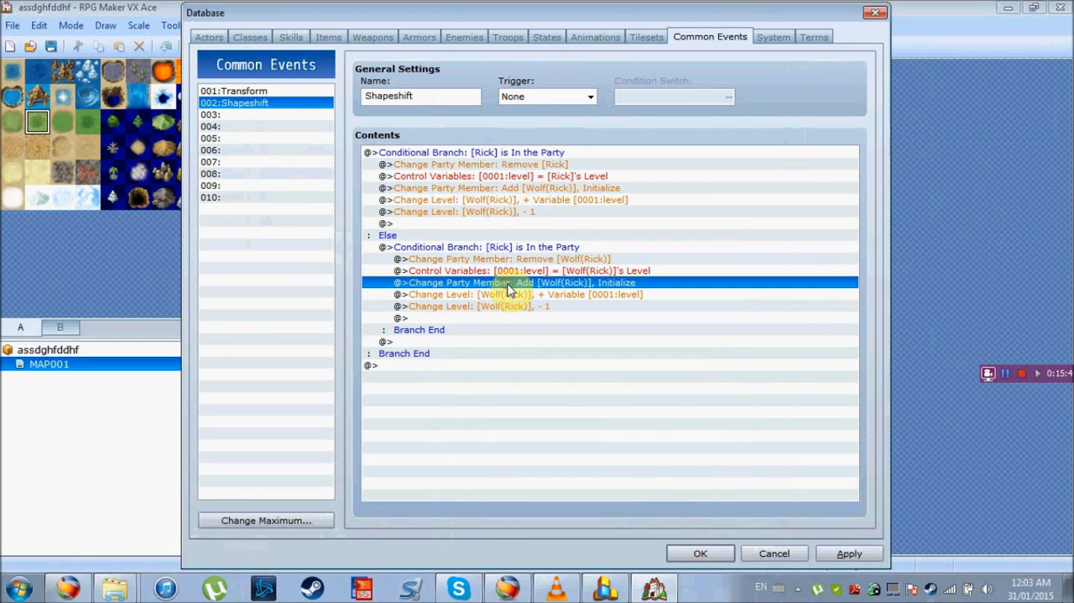
{"action": "double_click", "coordinate": [509, 288]}
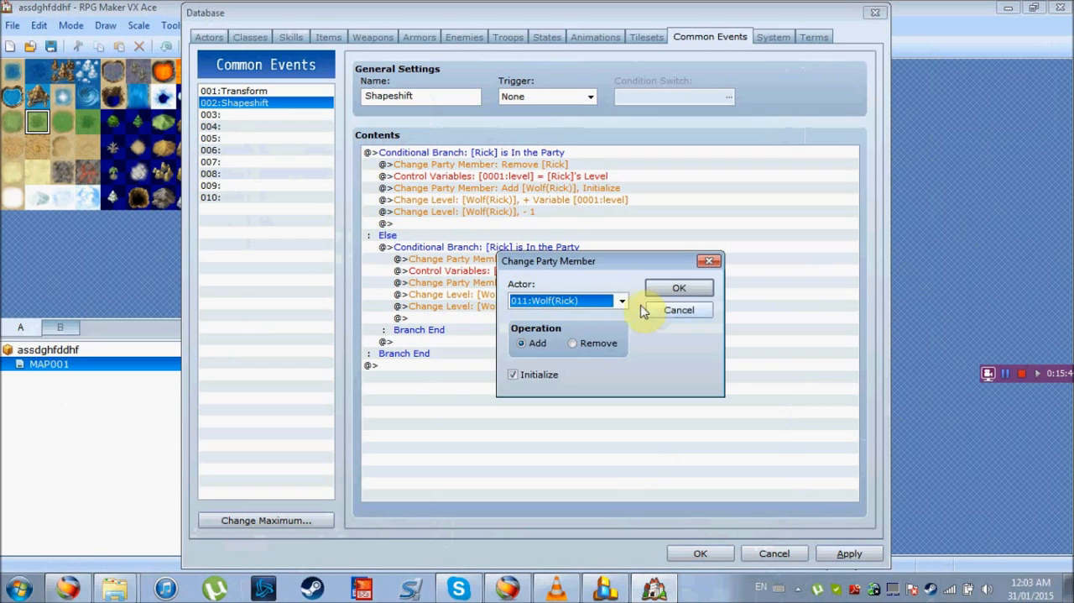
{"action": "left_click", "coordinate": [621, 301]}
{"action": "left_click", "coordinate": [582, 387]}
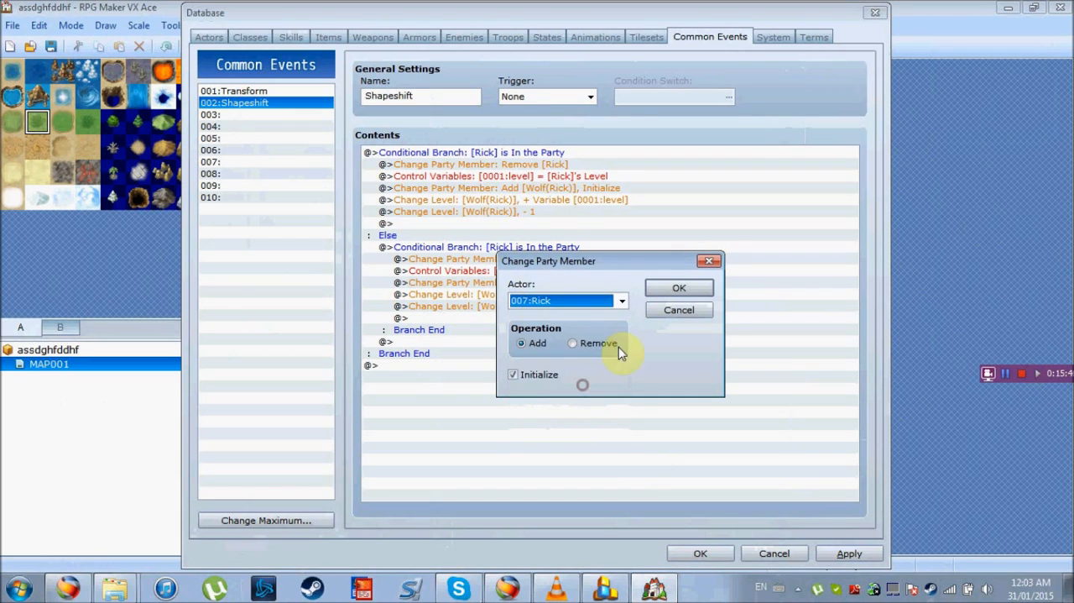
{"action": "left_click", "coordinate": [667, 289]}
Set the actor of the nested level increase by variable 0001:level to 007:Rick
{"action": "left_click", "coordinate": [542, 295]}
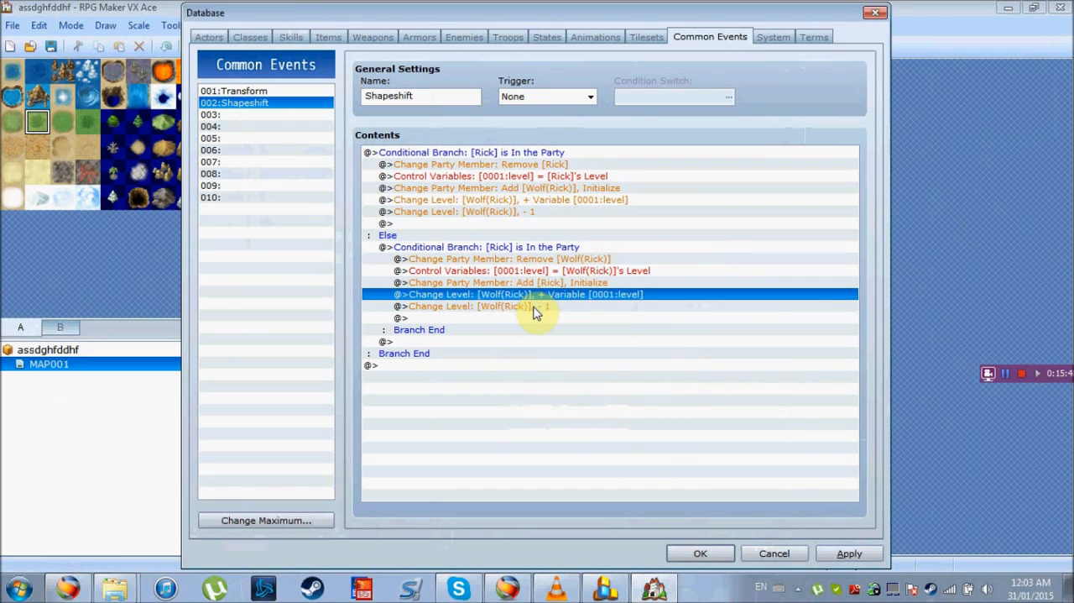
{"action": "key", "text": "Return"}
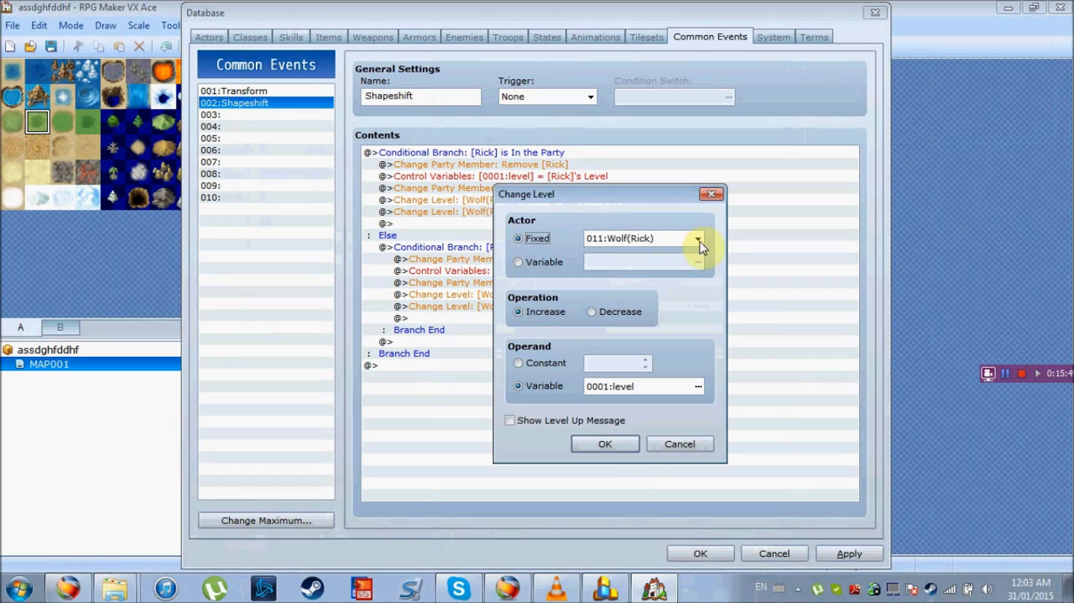
{"action": "left_click", "coordinate": [698, 239]}
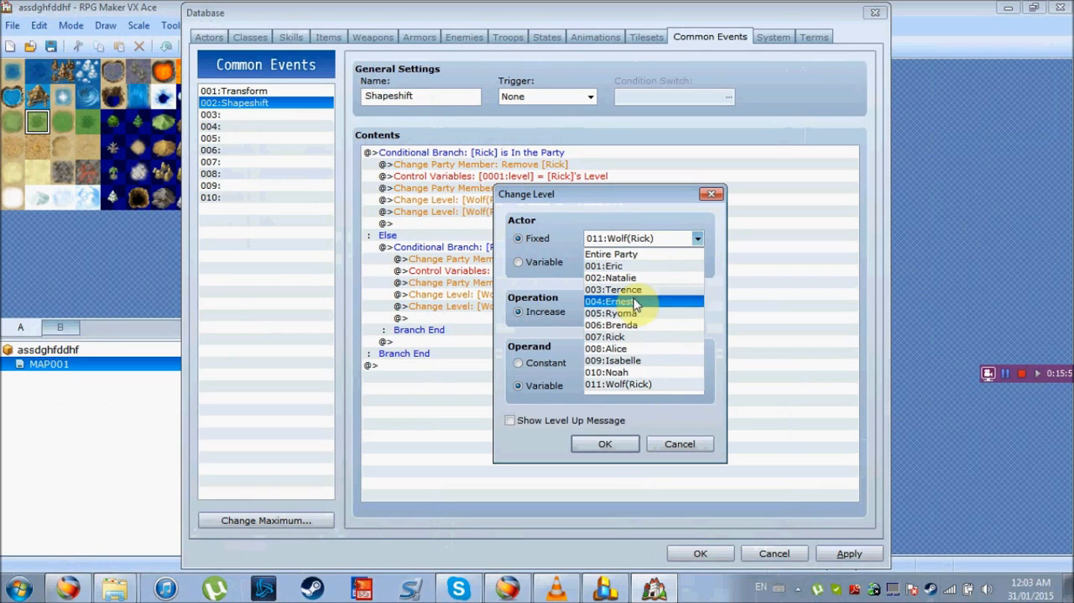
{"action": "left_click", "coordinate": [647, 337]}
{"action": "left_click", "coordinate": [601, 443]}
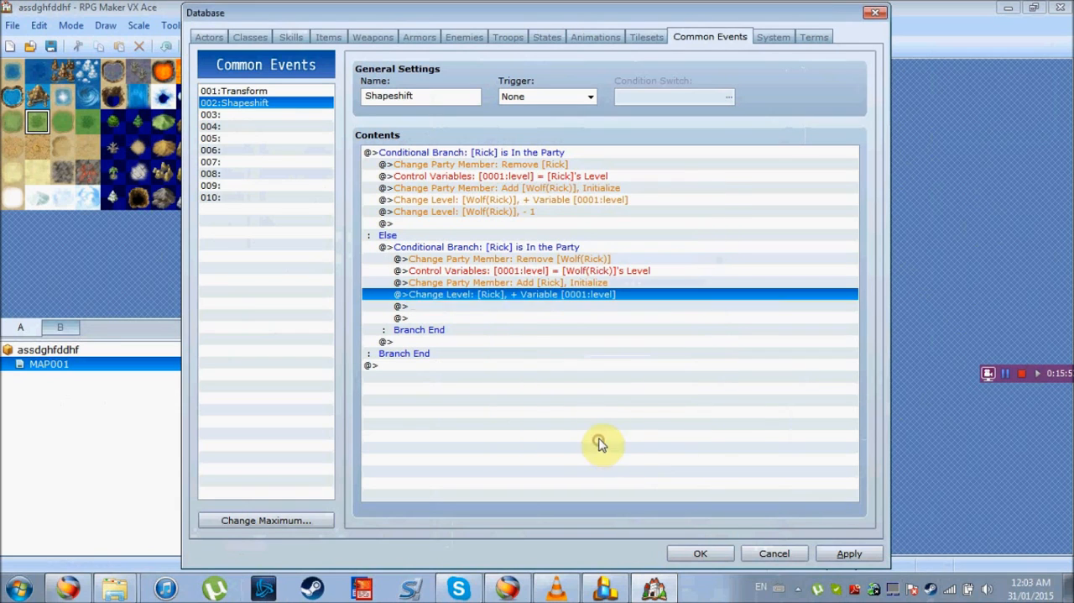
Set the actor of the nested level decrease by 1 to 007:Rick, and apply the changes to the common event
{"action": "left_click", "coordinate": [496, 307]}
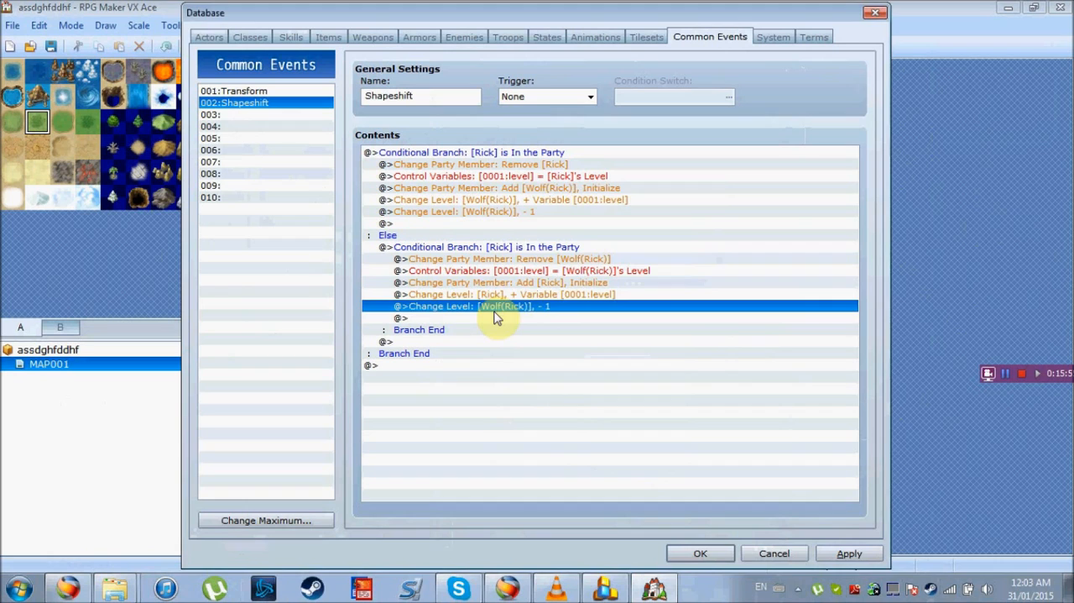
{"action": "double_click", "coordinate": [496, 317]}
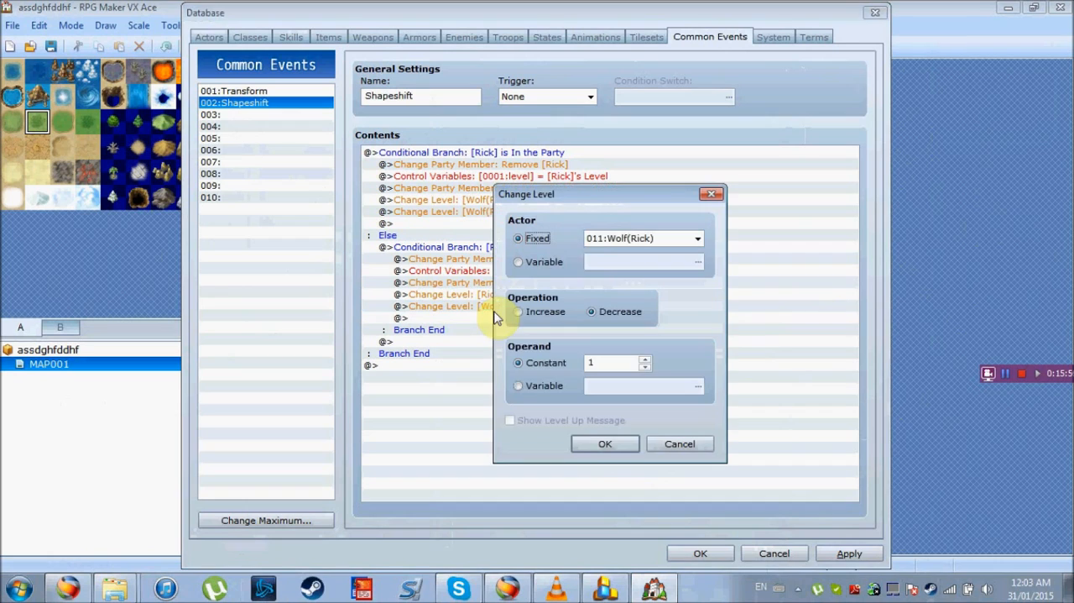
{"action": "left_click", "coordinate": [697, 241]}
{"action": "left_click", "coordinate": [680, 333]}
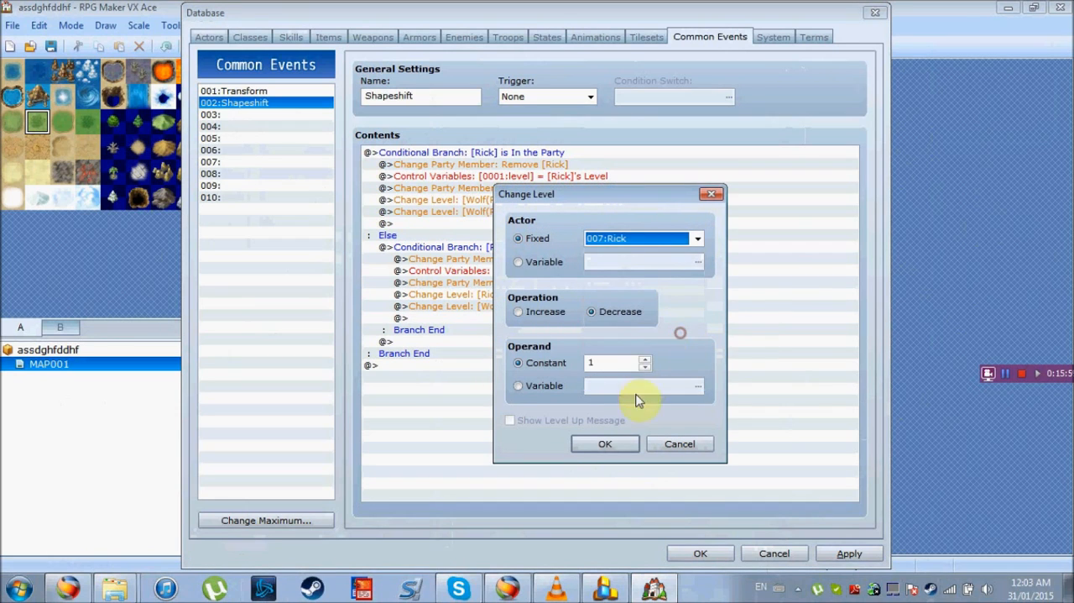
{"action": "left_click", "coordinate": [616, 443]}
{"action": "left_click", "coordinate": [848, 555]}
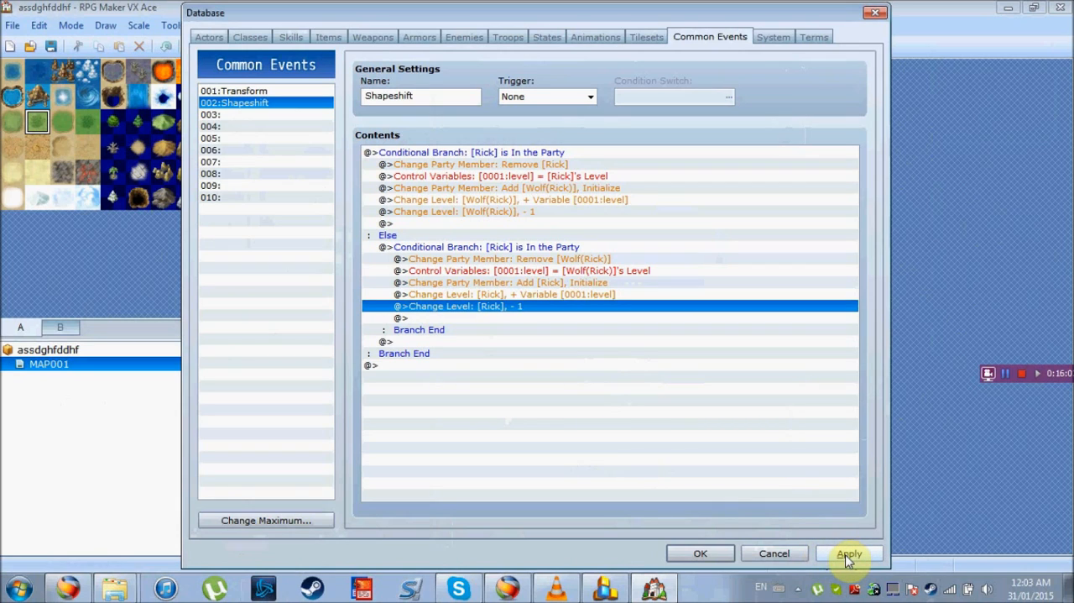
{"action": "left_click", "coordinate": [848, 556]}
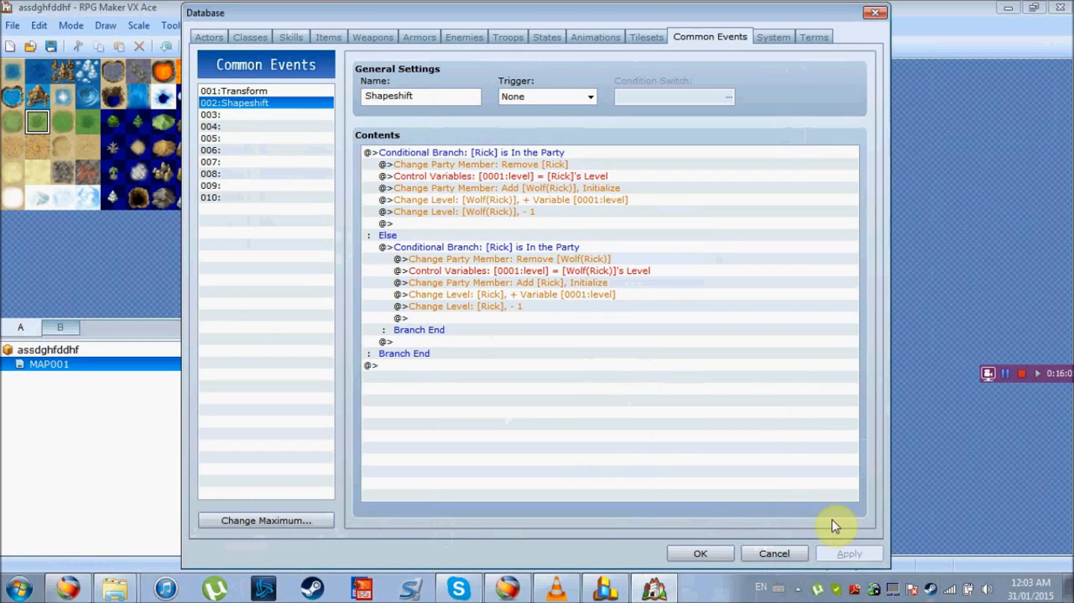
Raise the maximum number of skills in the database to 128 and select the new empty skill 128
{"action": "left_click", "coordinate": [291, 37]}
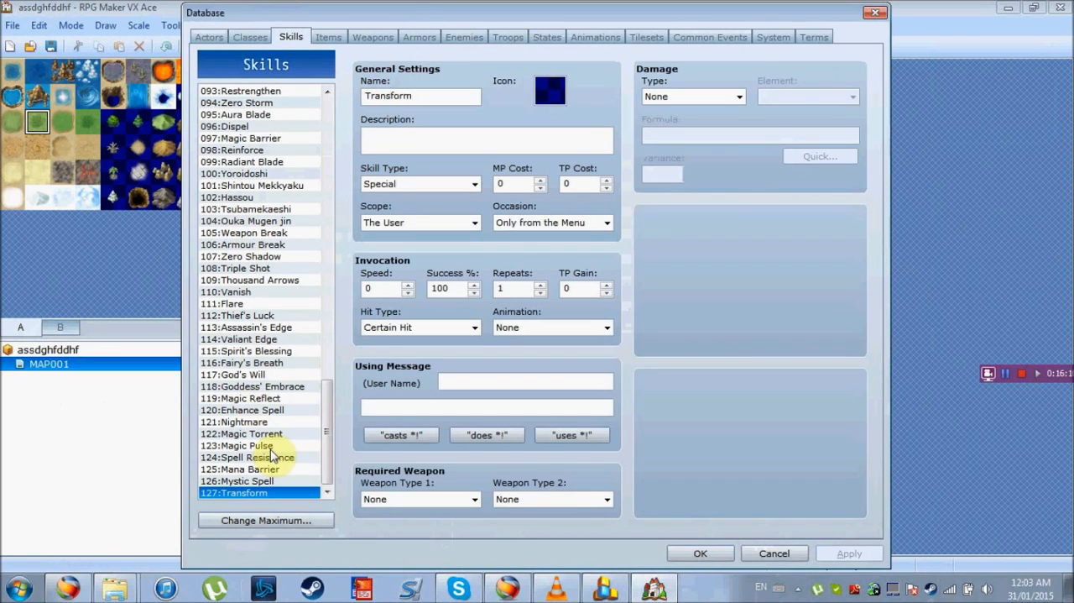
{"action": "left_click", "coordinate": [296, 520]}
{"action": "left_click", "coordinate": [242, 525]}
{"action": "left_click", "coordinate": [289, 519]}
{"action": "scroll", "coordinate": [319, 476], "scroll_direction": "down", "scroll_amount": 1}
{"action": "left_click", "coordinate": [296, 493]}
Name skill 128 "ShapeShift: Wolf" and give it the small yellow icon from the first row of the icon set
{"action": "left_click", "coordinate": [402, 98]}
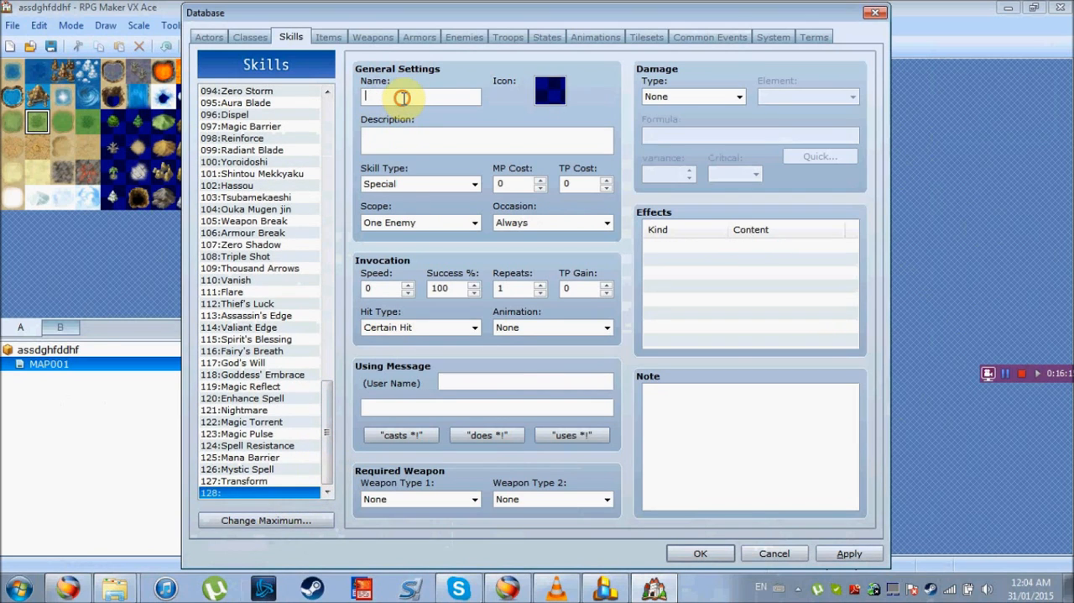
{"action": "type", "text": "ShapeShift: Wolf"}
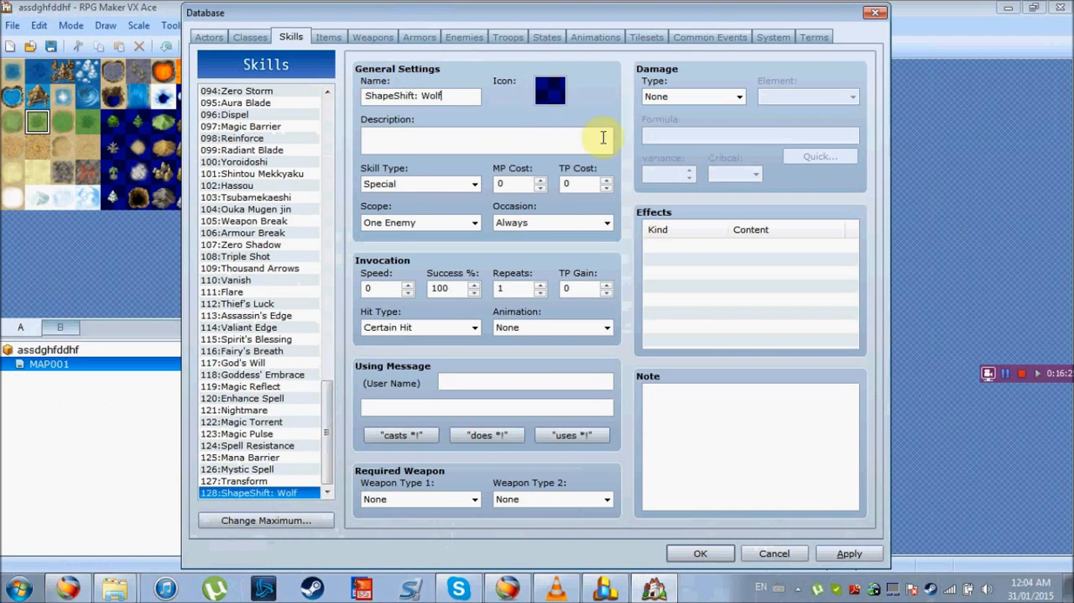
{"action": "double_click", "coordinate": [552, 90]}
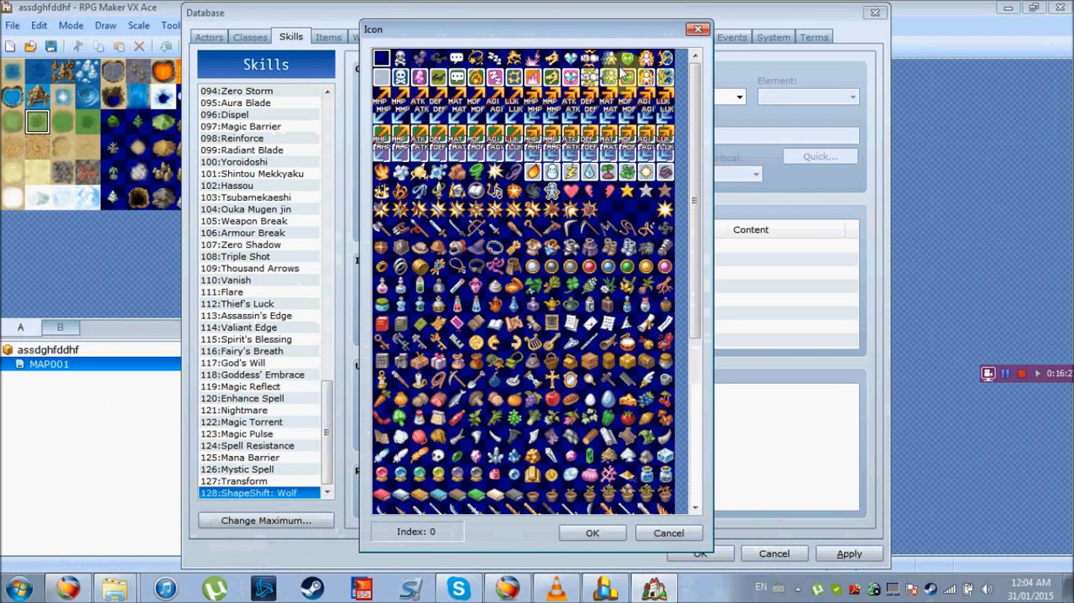
{"action": "double_click", "coordinate": [556, 58]}
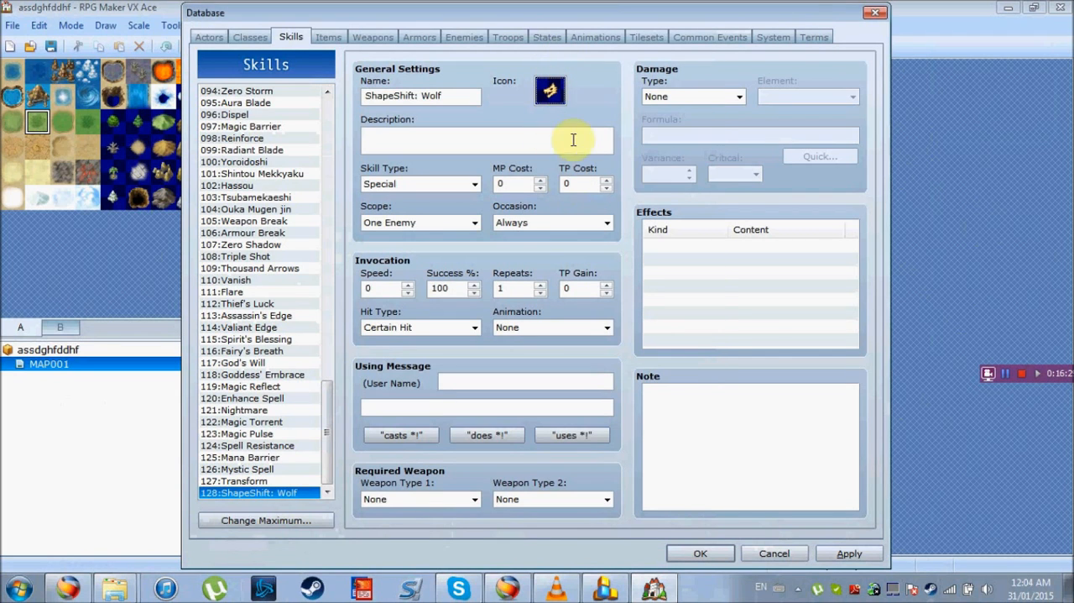
Add a Common Event effect that calls Shapeshift to the new skill 128
{"action": "double_click", "coordinate": [730, 246]}
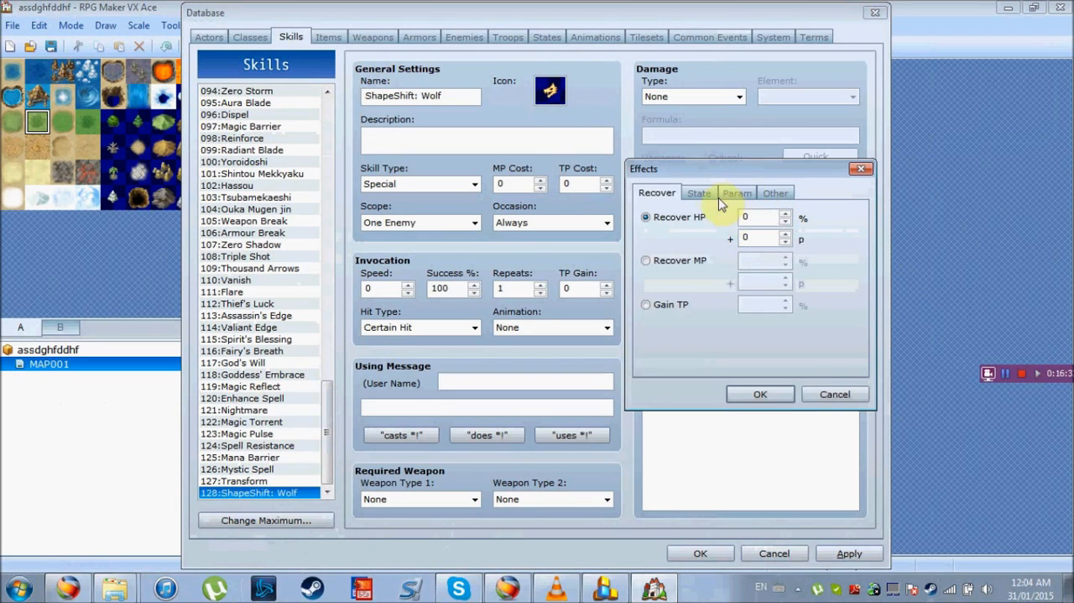
{"action": "left_click", "coordinate": [710, 195]}
{"action": "left_click", "coordinate": [739, 193]}
{"action": "left_click", "coordinate": [769, 194]}
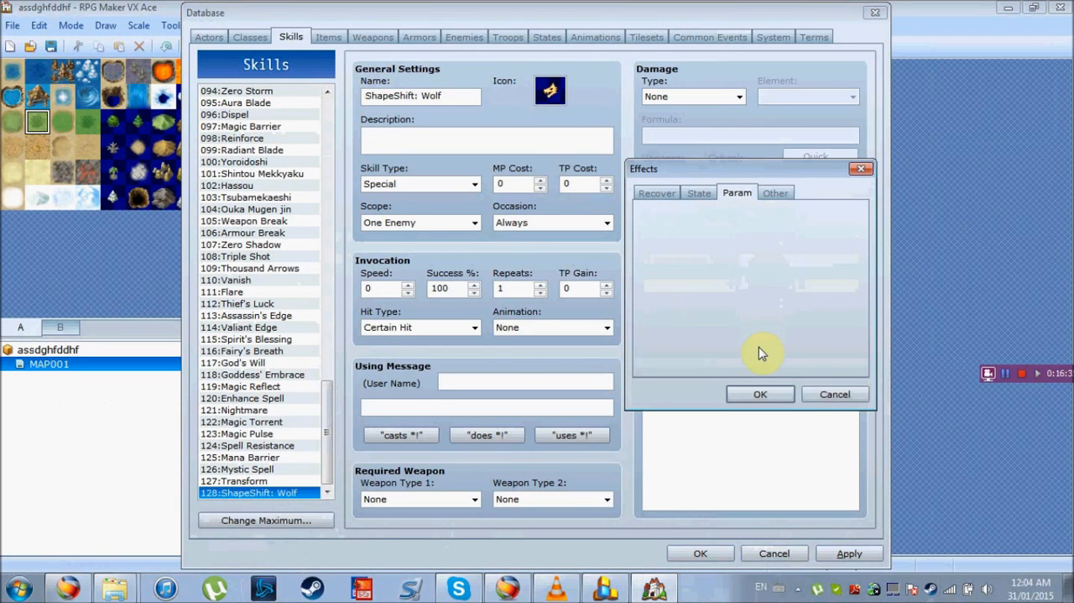
{"action": "left_click", "coordinate": [690, 311]}
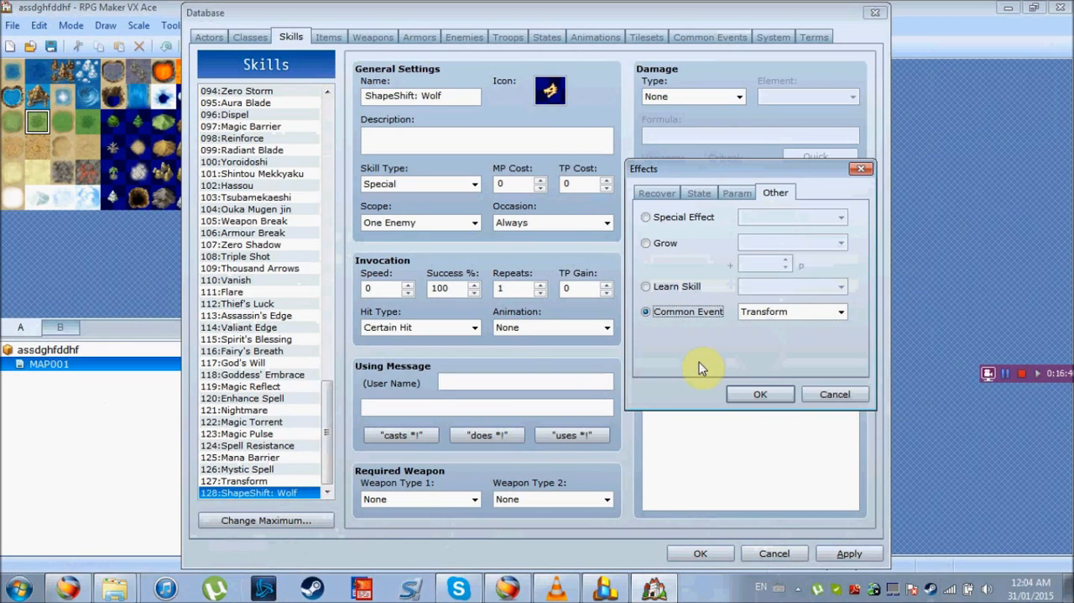
{"action": "left_click", "coordinate": [841, 312]}
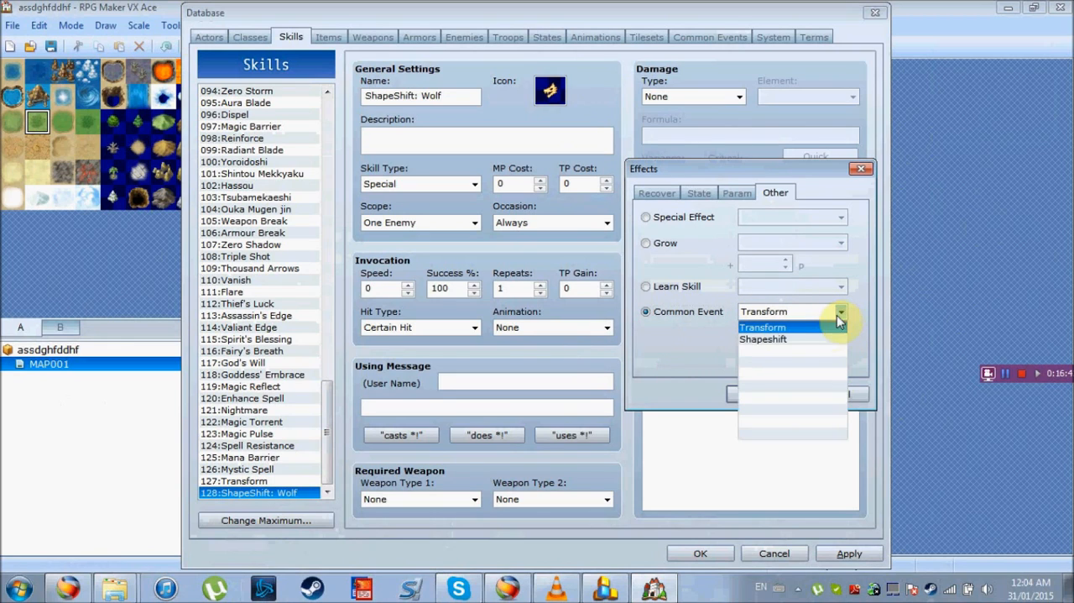
{"action": "left_click", "coordinate": [763, 339]}
{"action": "left_click", "coordinate": [764, 395]}
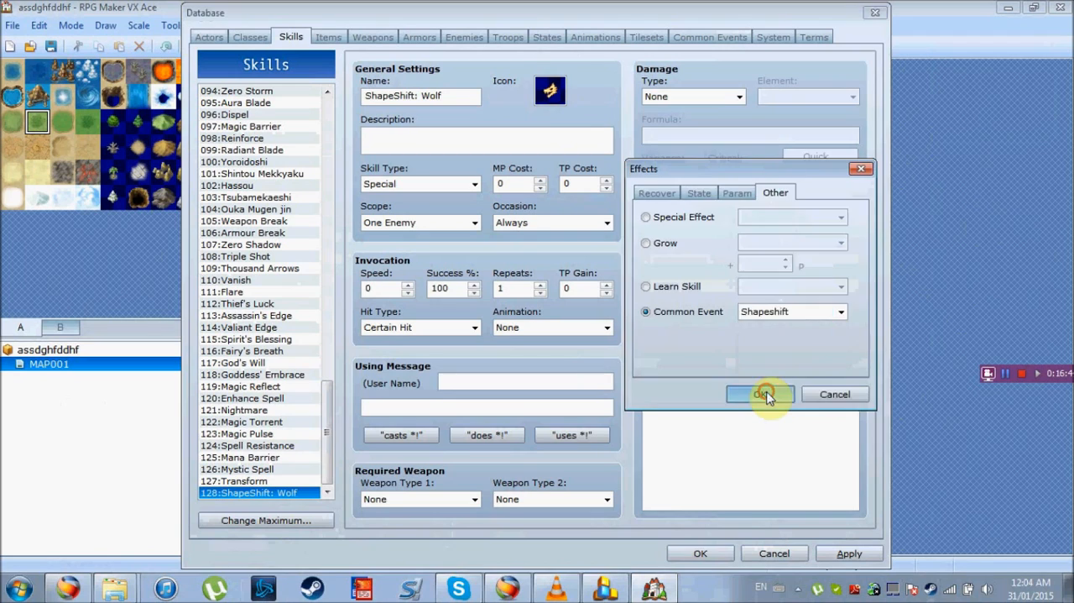
{"action": "left_click", "coordinate": [292, 481]}
{"action": "left_click", "coordinate": [288, 494]}
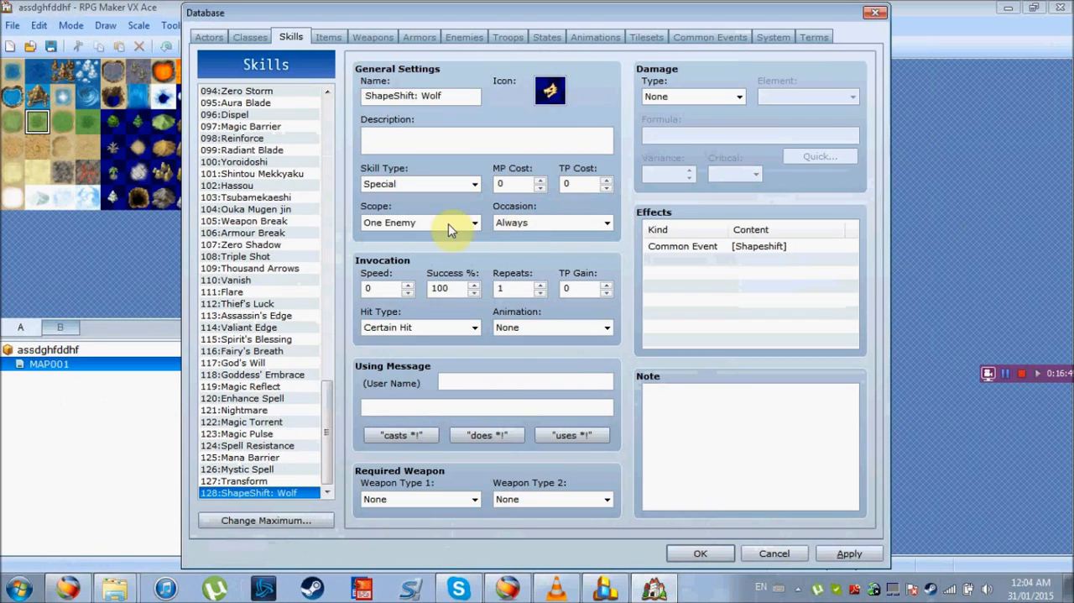
Set the skill's scope to The User, shorten its name to "ShapeShift", and accept the database changes
{"action": "left_click", "coordinate": [473, 223]}
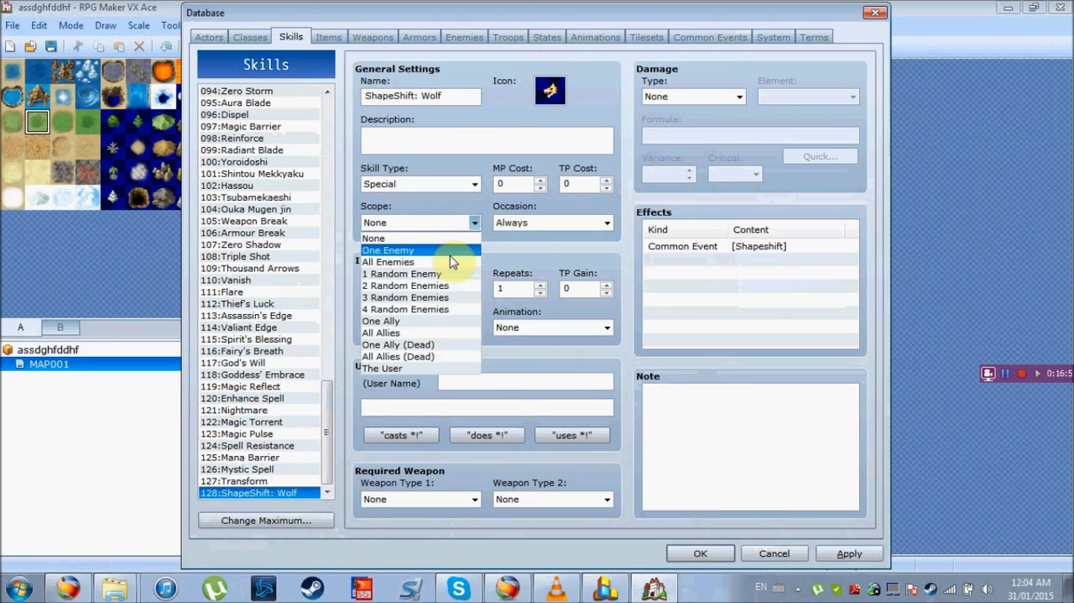
{"action": "left_click", "coordinate": [424, 368]}
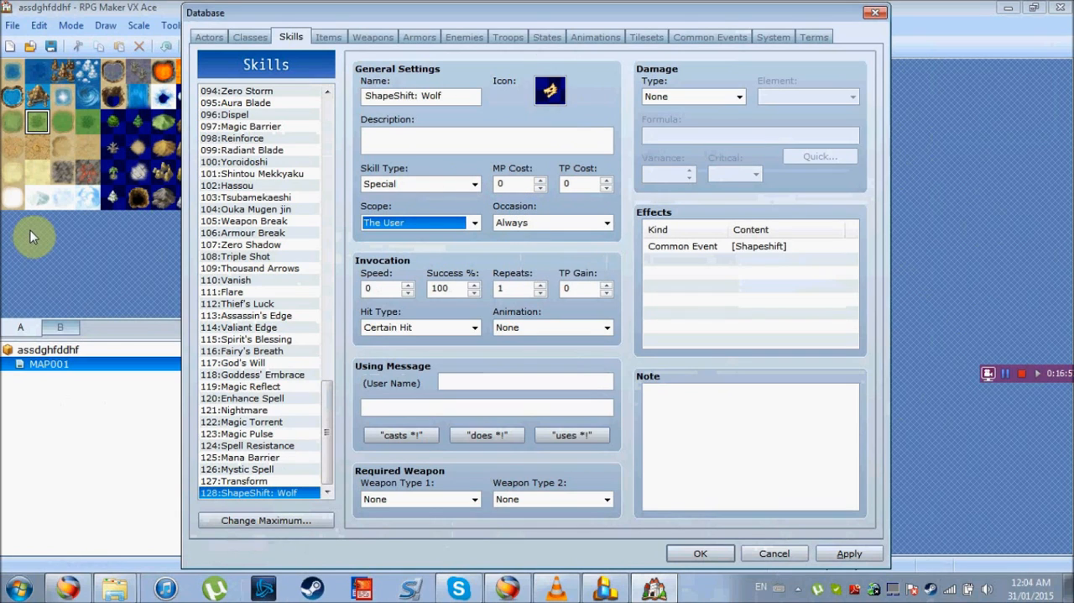
{"action": "left_click", "coordinate": [458, 95]}
{"action": "left_click", "coordinate": [453, 96]}
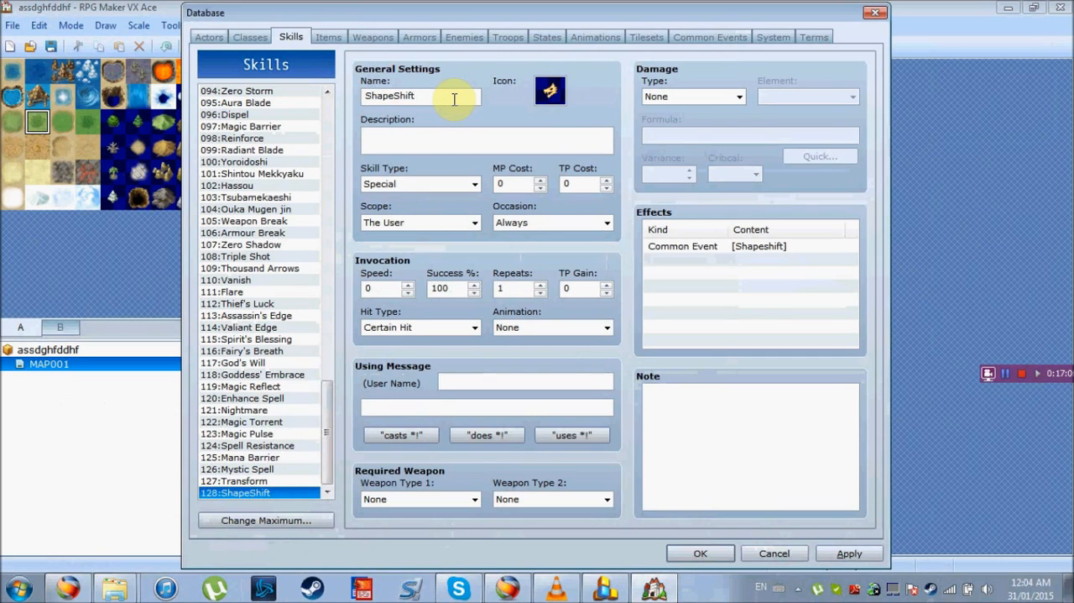
{"action": "key", "text": "Return"}
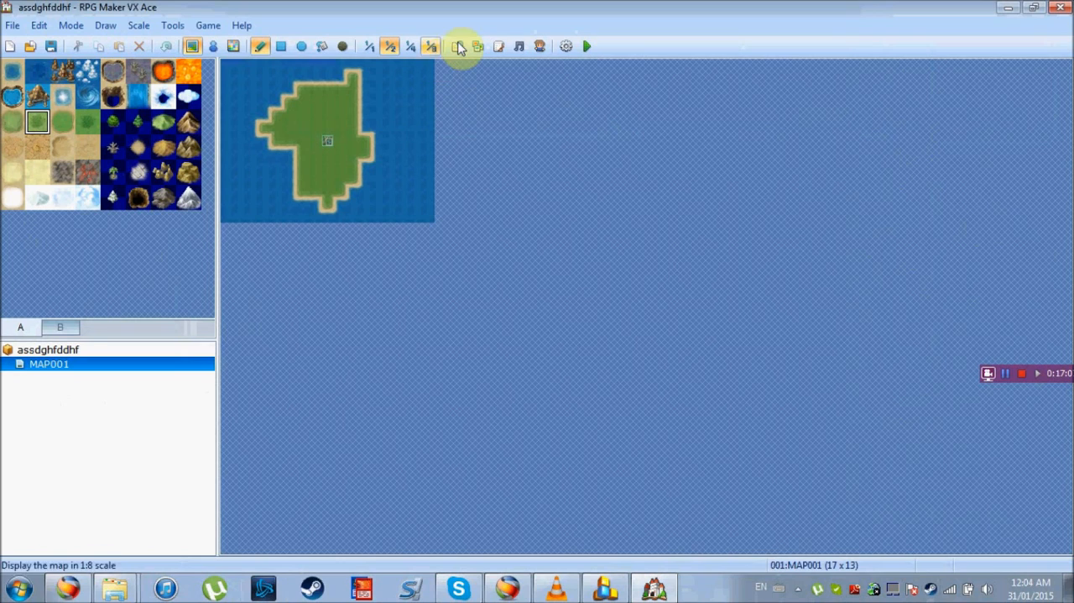
Give actor 007:Rick an Add Skill feature for ShapeShift in the database
{"action": "left_click", "coordinate": [456, 45]}
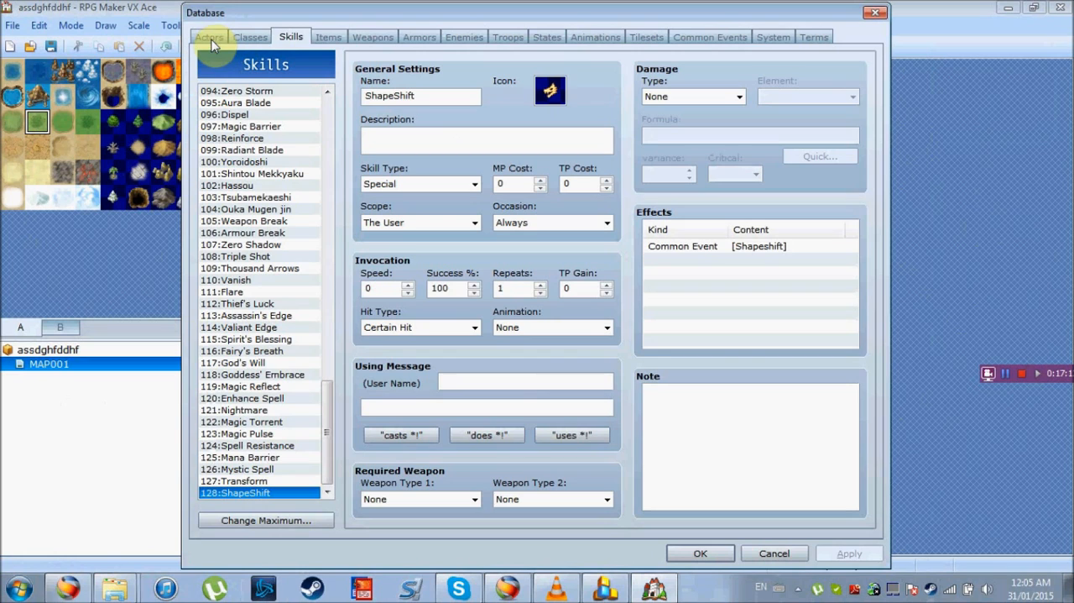
{"action": "left_click", "coordinate": [209, 37]}
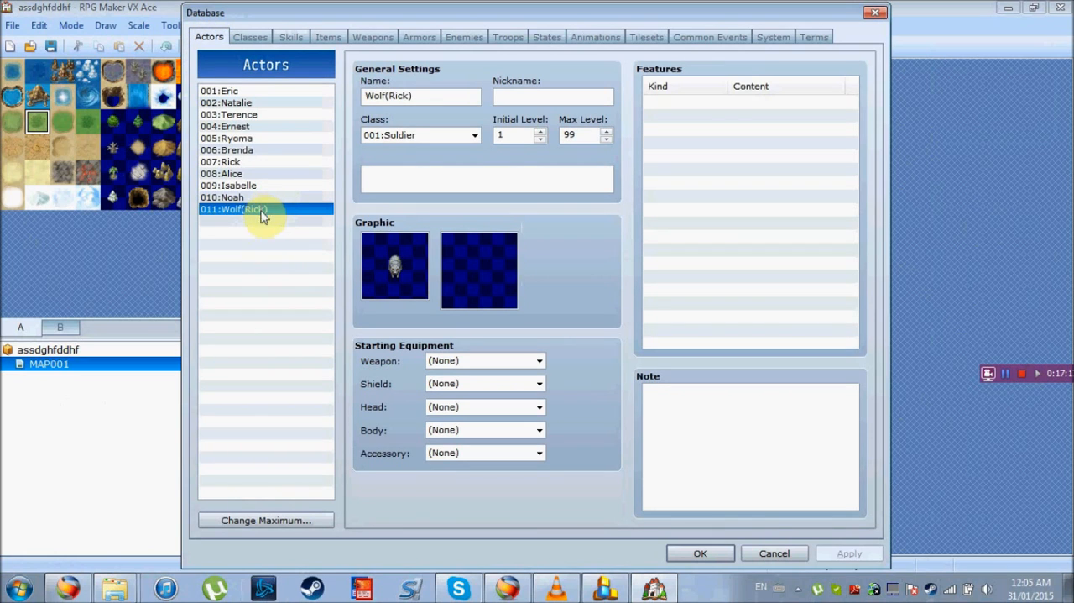
{"action": "left_click", "coordinate": [250, 162]}
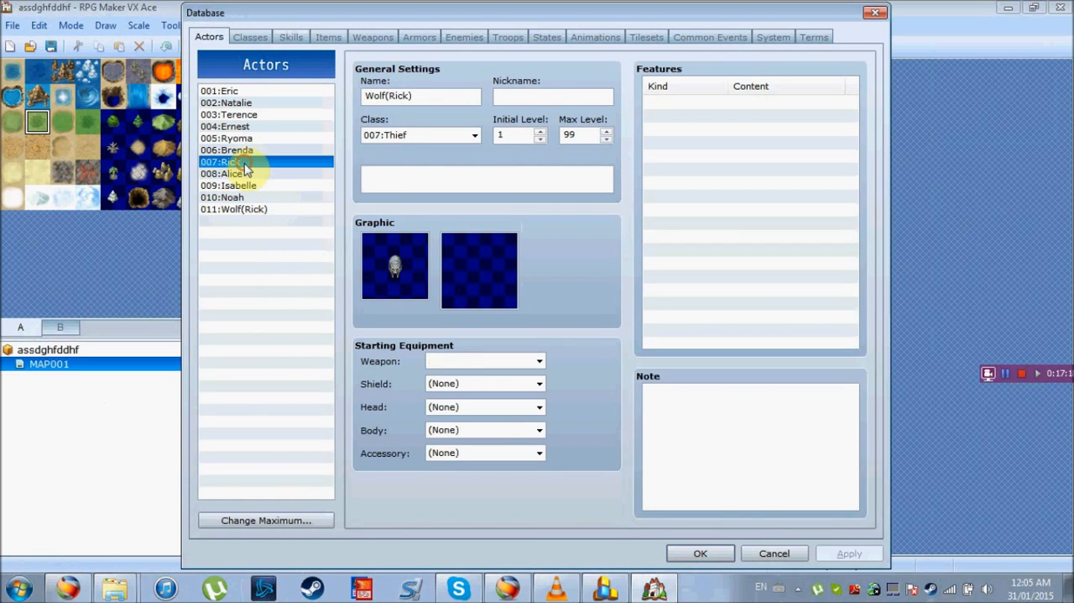
{"action": "left_click", "coordinate": [662, 102]}
{"action": "double_click", "coordinate": [660, 104]}
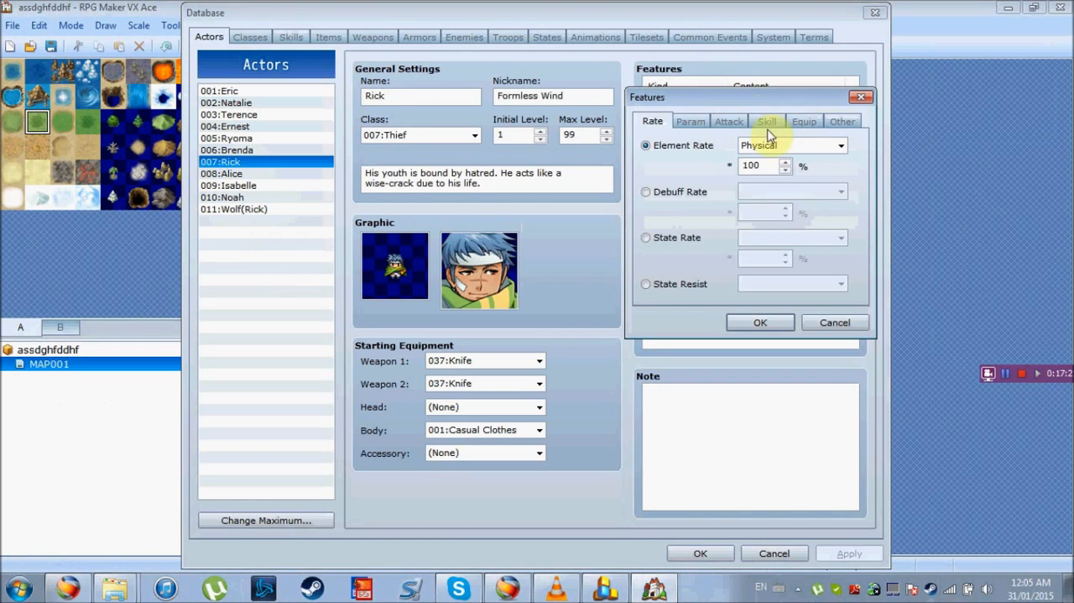
{"action": "left_click", "coordinate": [761, 122]}
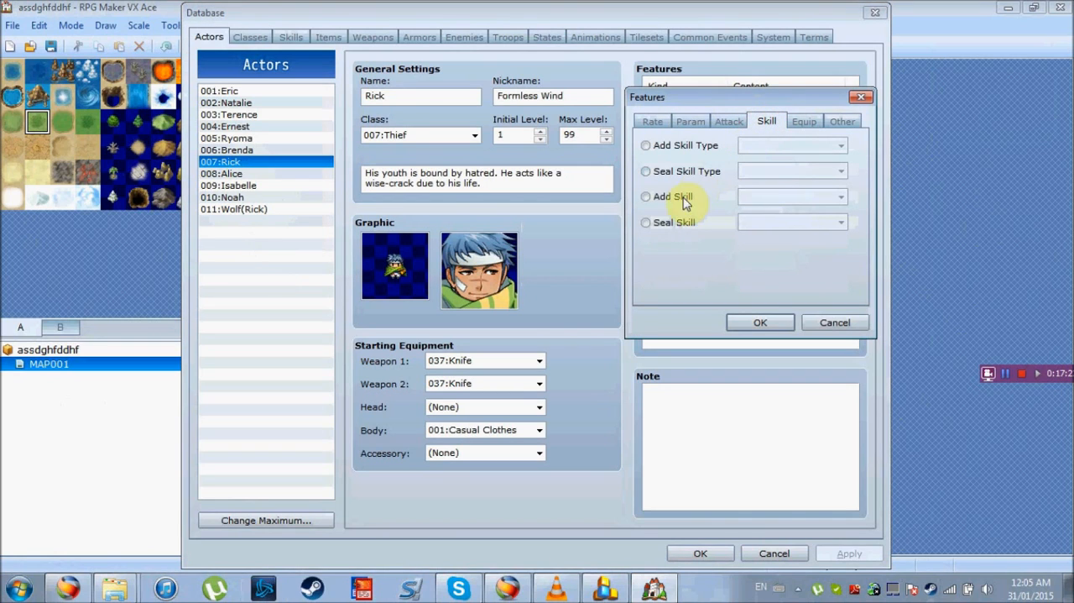
{"action": "left_click", "coordinate": [660, 199]}
{"action": "left_click", "coordinate": [841, 199]}
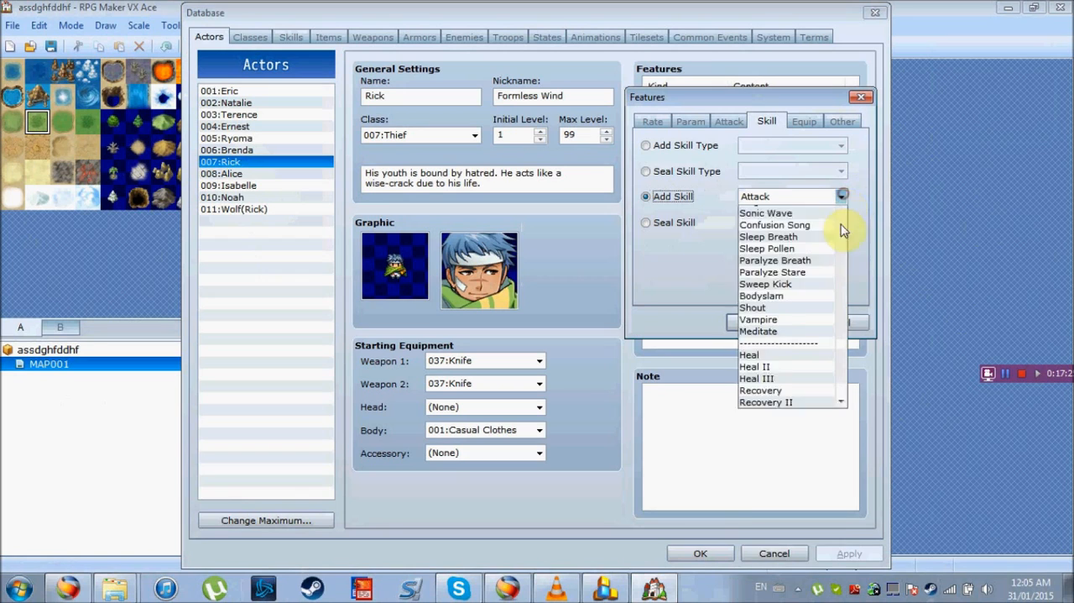
{"action": "left_click_drag", "start_coordinate": [842, 248], "coordinate": [839, 554]}
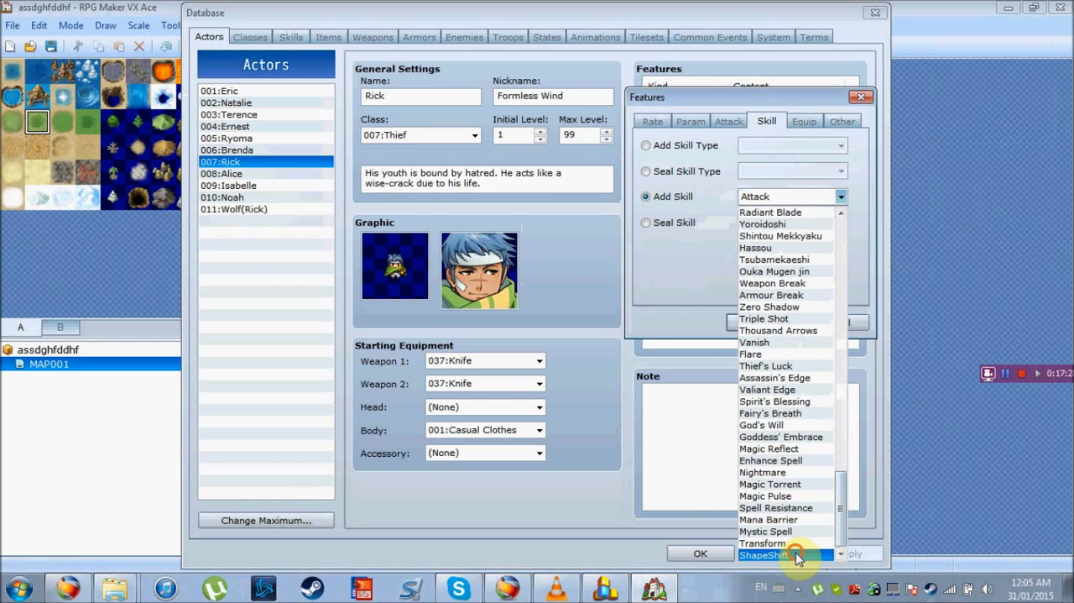
{"action": "left_click", "coordinate": [806, 555]}
{"action": "left_click", "coordinate": [773, 320]}
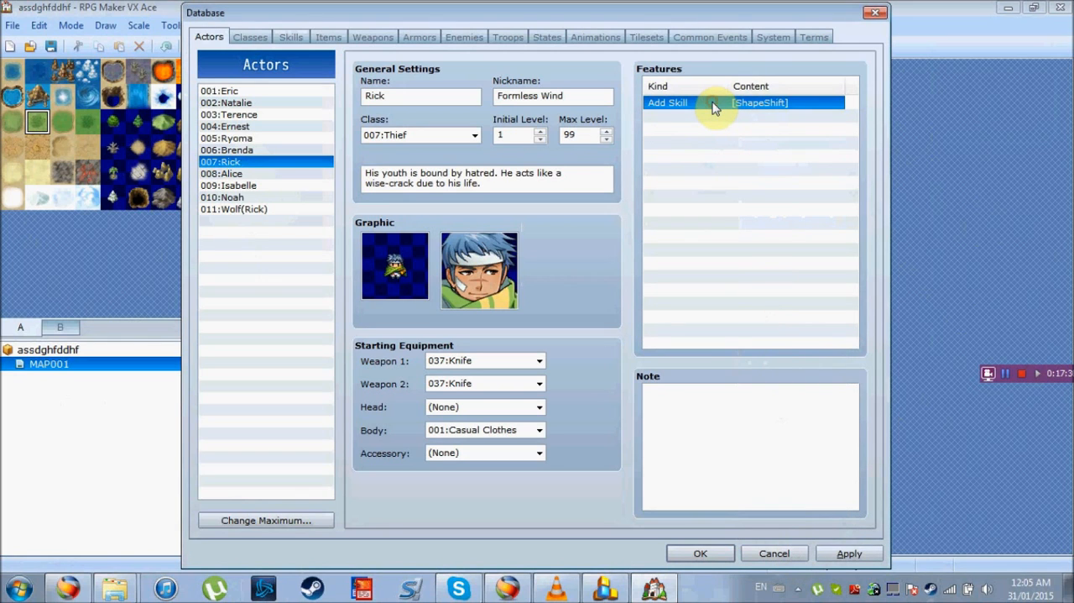
Copy the ShapeShift Add Skill feature to actor 011:Wolf(Rick)
{"action": "left_click", "coordinate": [267, 209]}
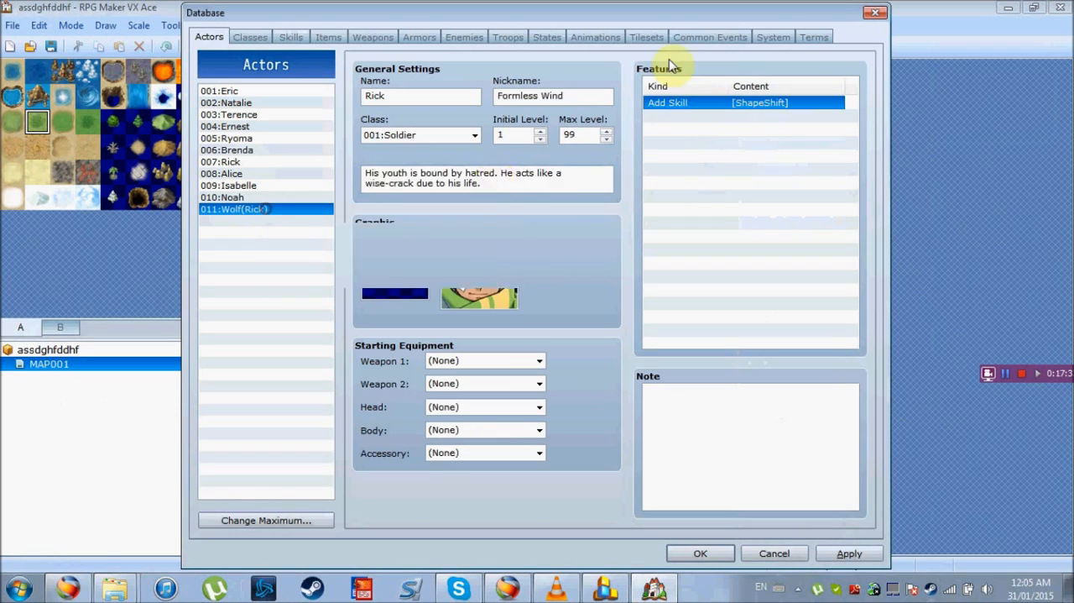
{"action": "left_click", "coordinate": [681, 104]}
{"action": "key", "text": "ctrl+v"}
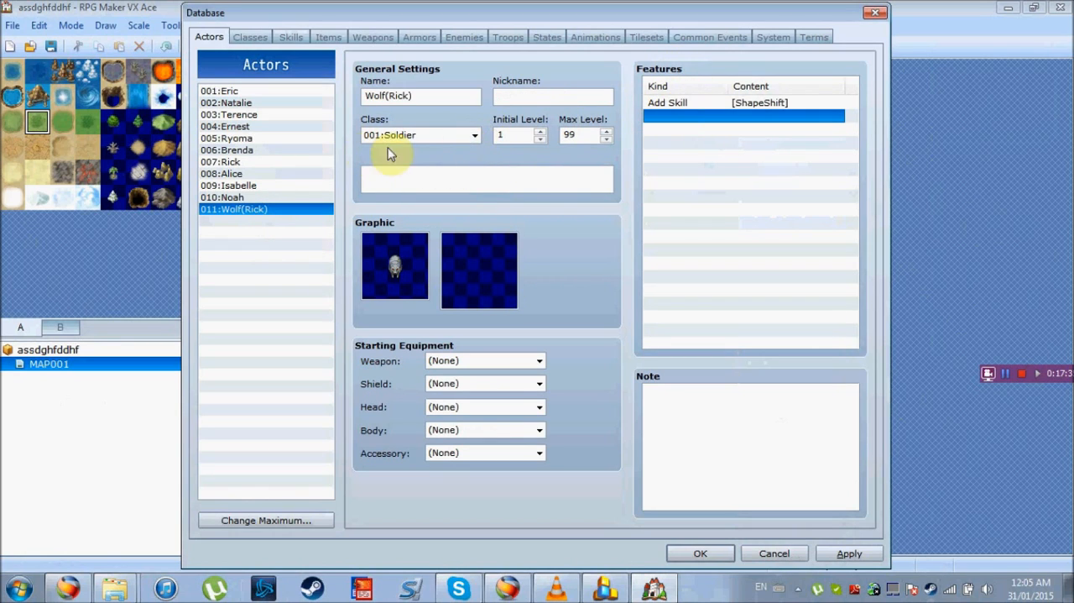
Change Wolf(Rick)'s class to 007:Thief, apply the change, and compare the entry with 007:Rick
{"action": "left_click", "coordinate": [476, 135]}
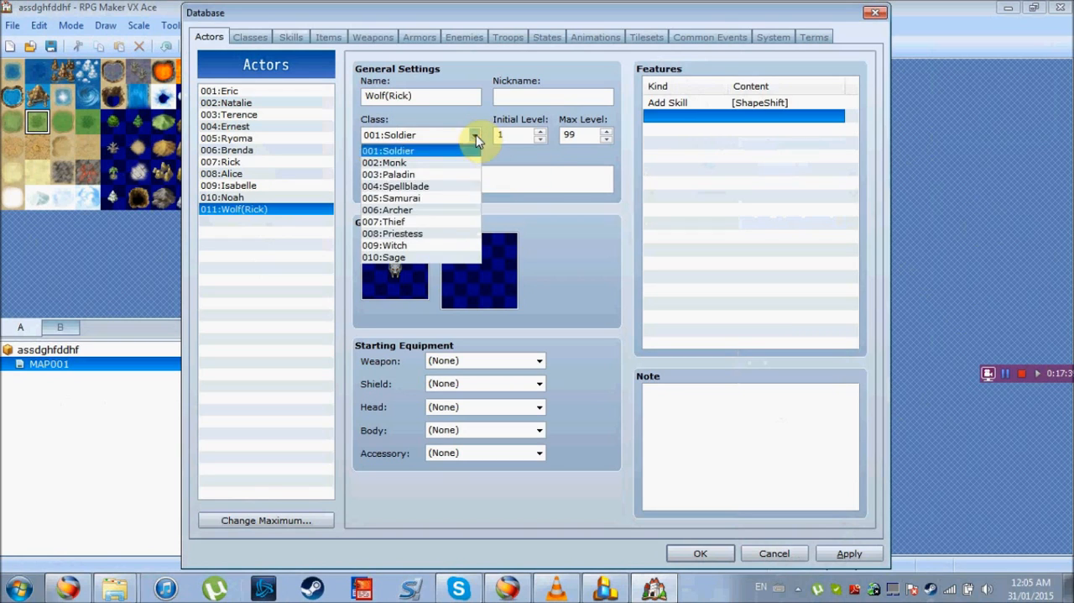
{"action": "left_click", "coordinate": [436, 221]}
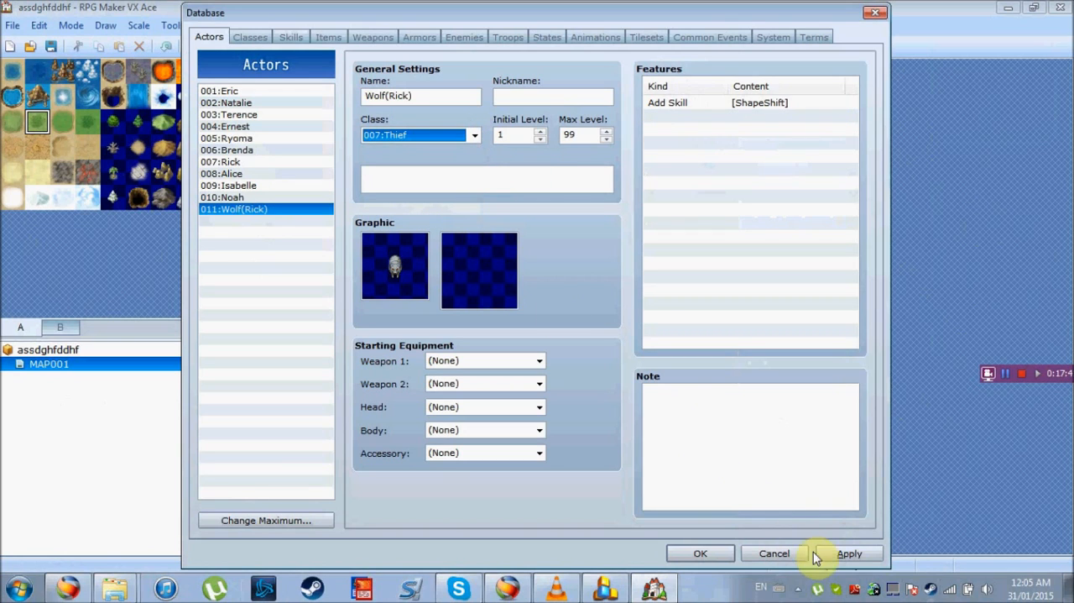
{"action": "left_click", "coordinate": [841, 554]}
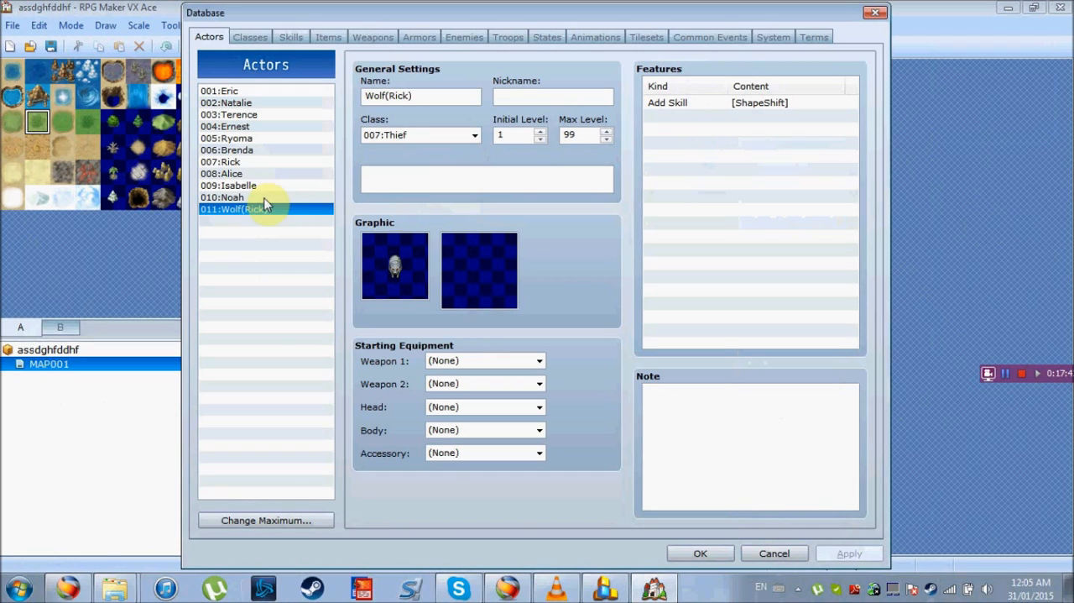
{"action": "left_click", "coordinate": [247, 162]}
{"action": "left_click", "coordinate": [243, 209]}
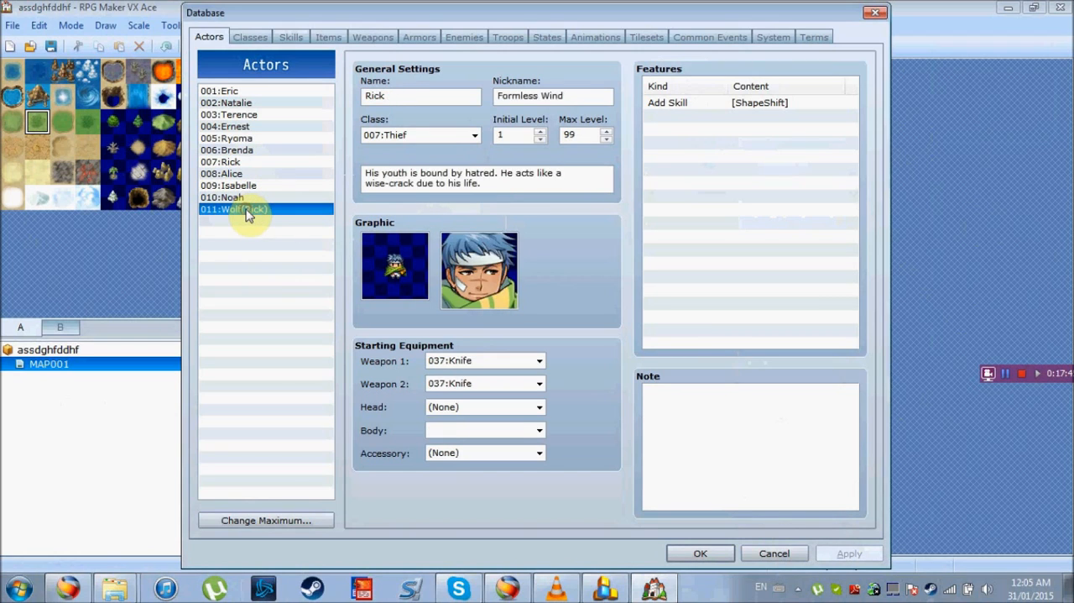
{"action": "left_click", "coordinate": [263, 162]}
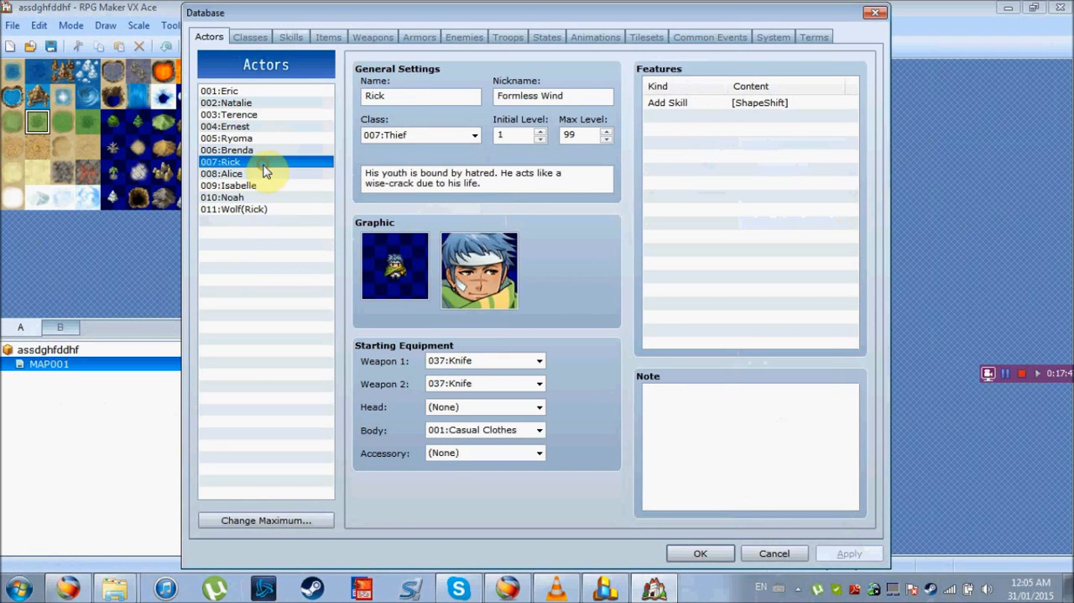
{"action": "left_click", "coordinate": [262, 210]}
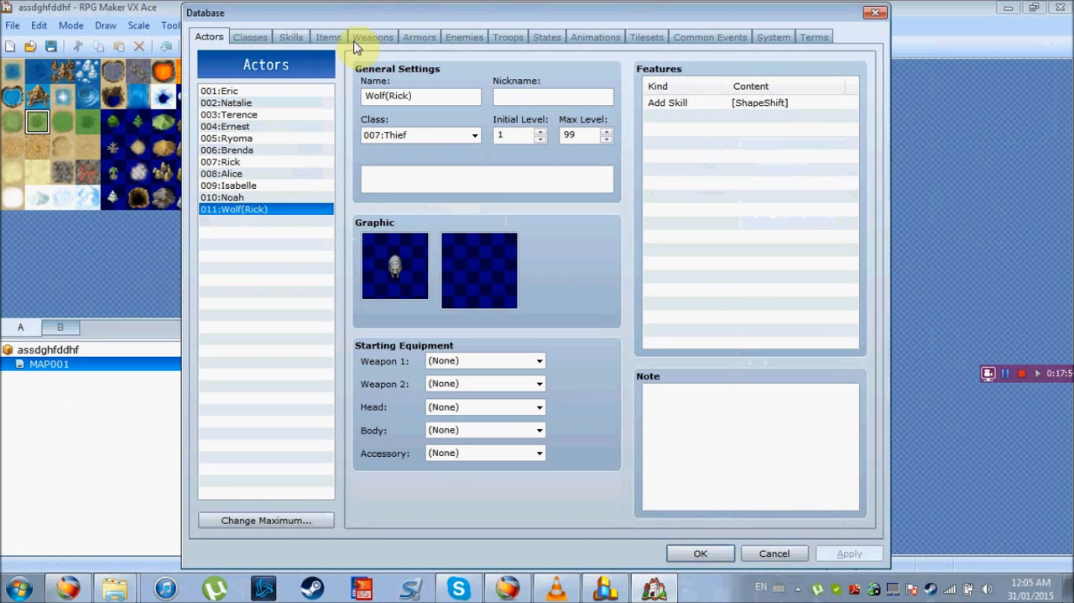
Add actor 007:Rick to the initial party in the system settings, apply the change, and accept the database
{"action": "left_click", "coordinate": [771, 40]}
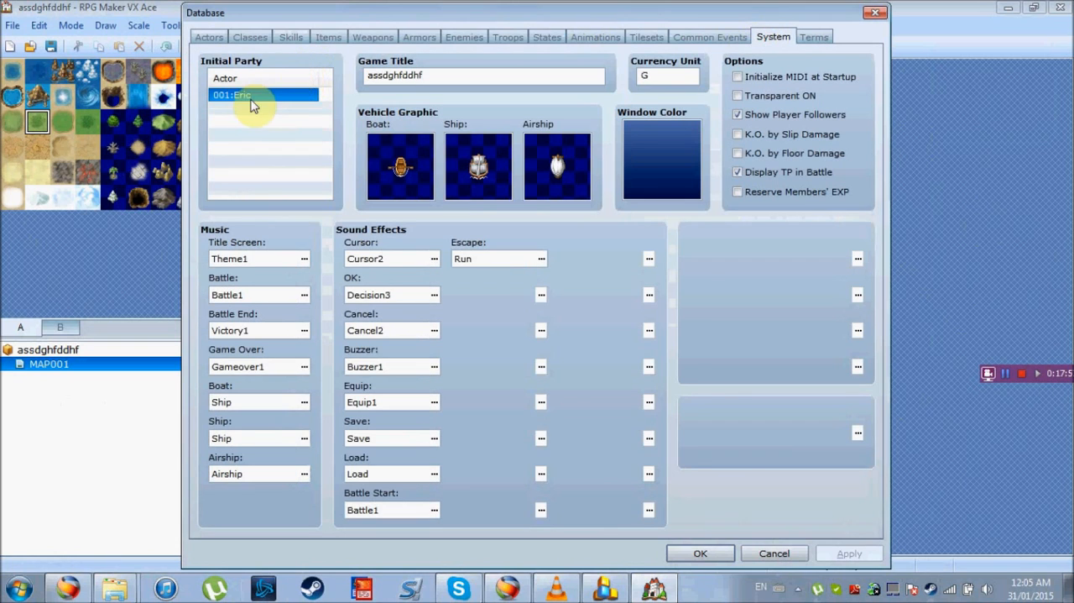
{"action": "left_click", "coordinate": [244, 110]}
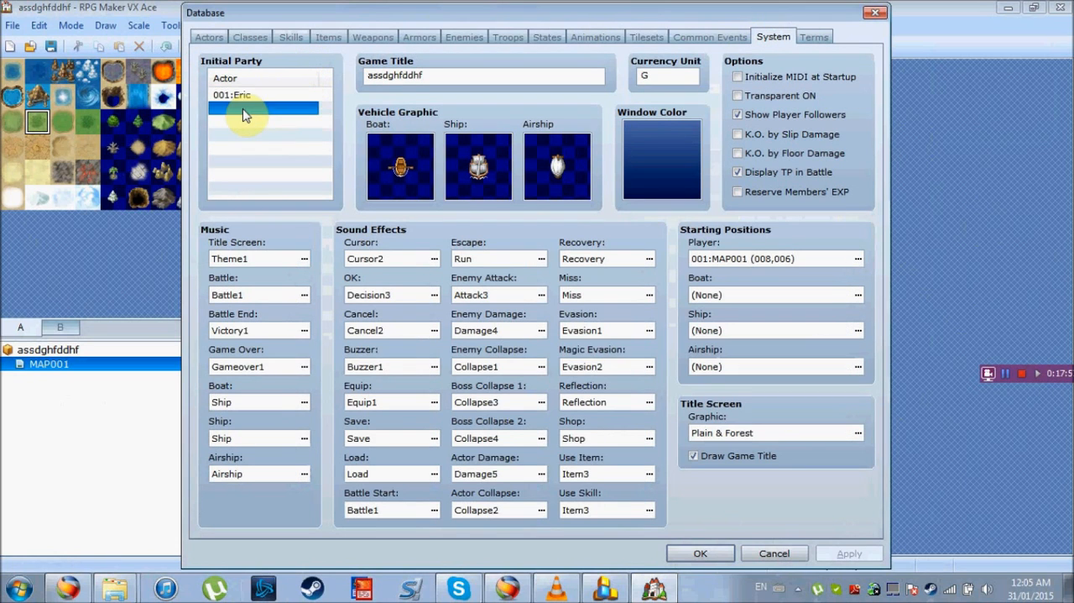
{"action": "double_click", "coordinate": [245, 115]}
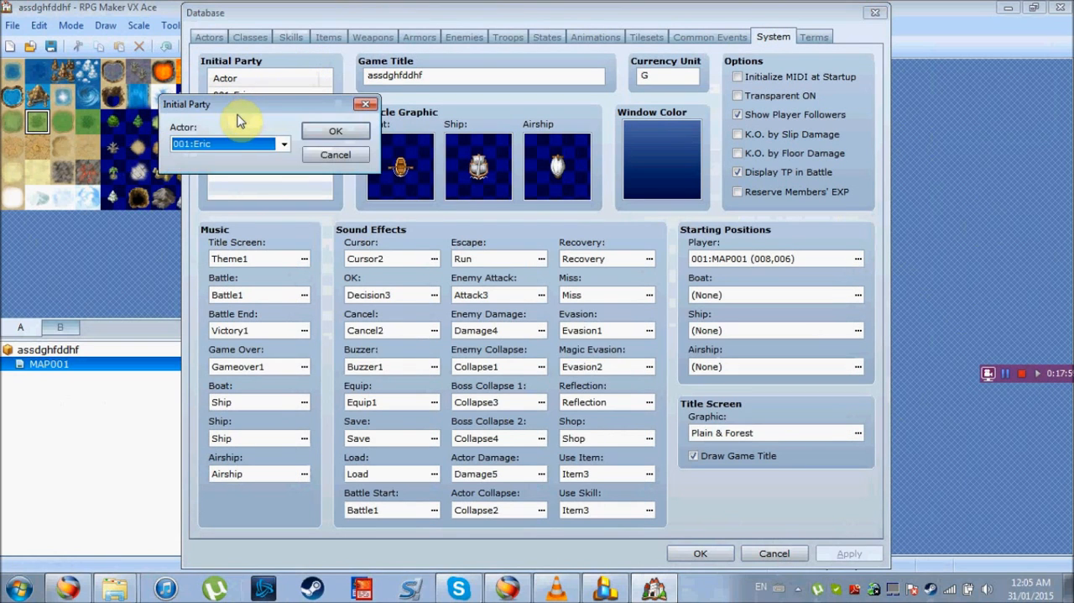
{"action": "left_click", "coordinate": [284, 144]}
{"action": "left_click", "coordinate": [244, 229]}
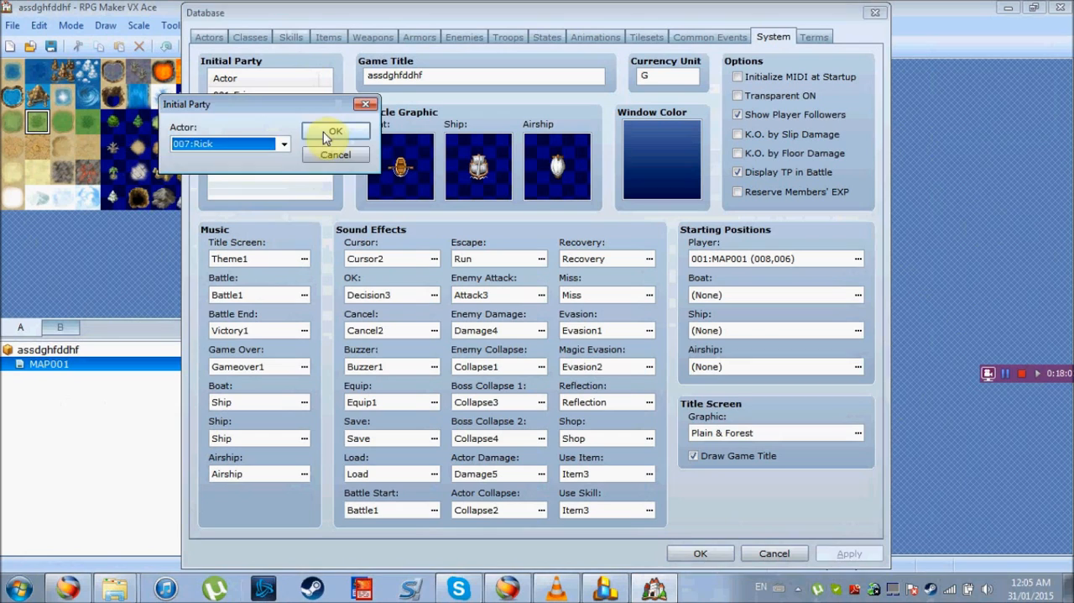
{"action": "left_click", "coordinate": [325, 133]}
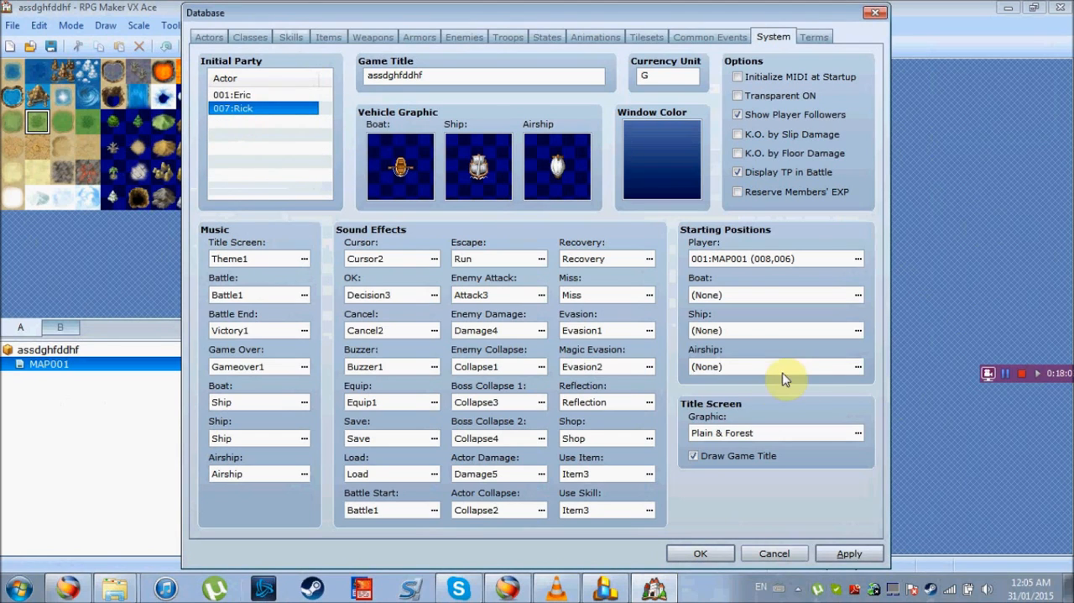
{"action": "left_click", "coordinate": [851, 551]}
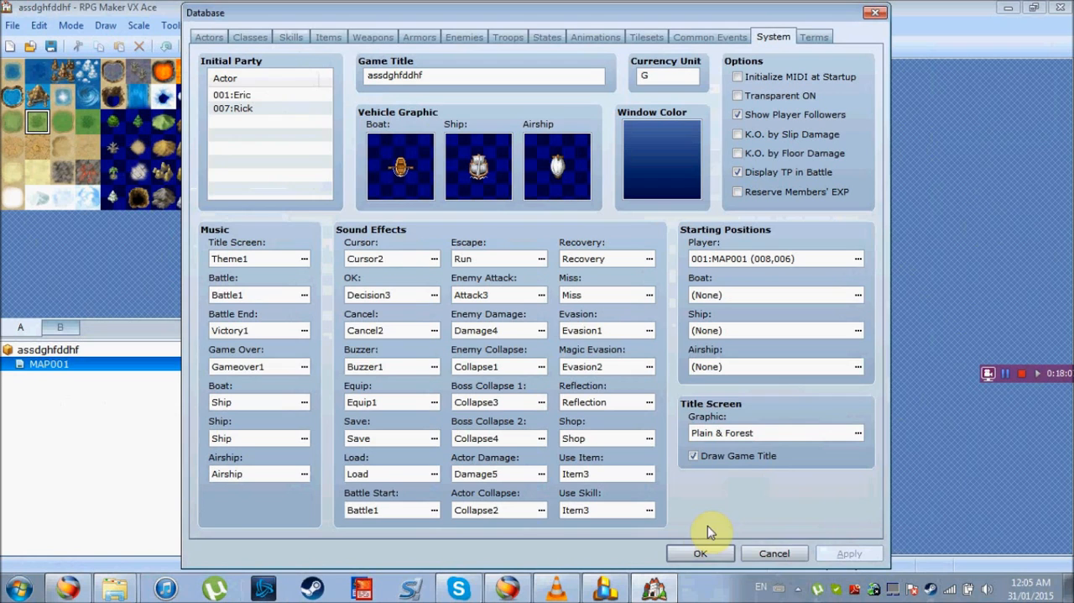
{"action": "left_click", "coordinate": [720, 552]}
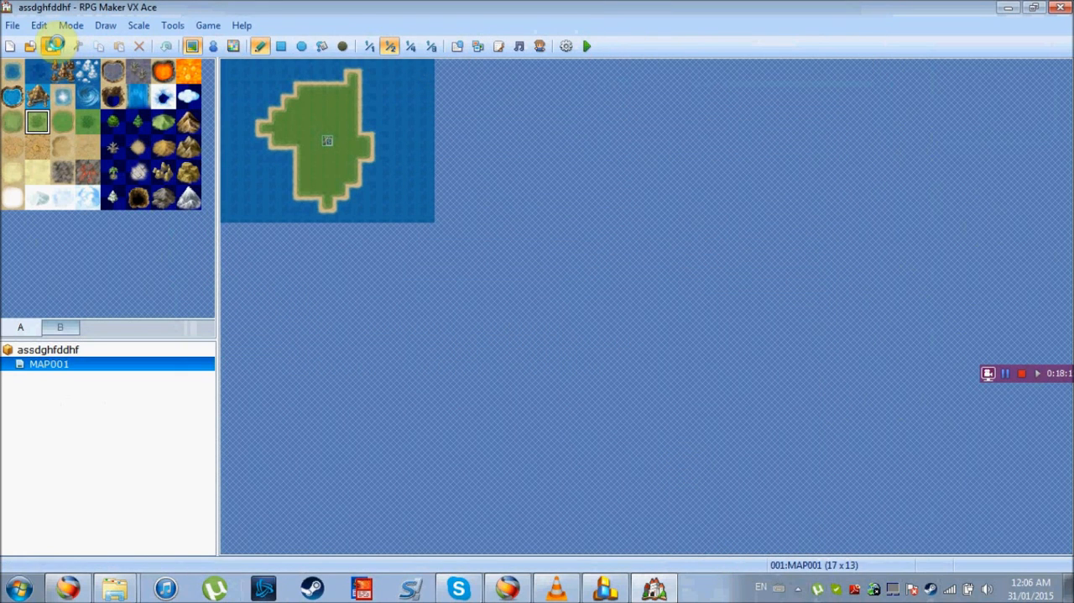
Playtest the project, start a new game, and walk the party around the island
{"action": "left_click", "coordinate": [329, 150]}
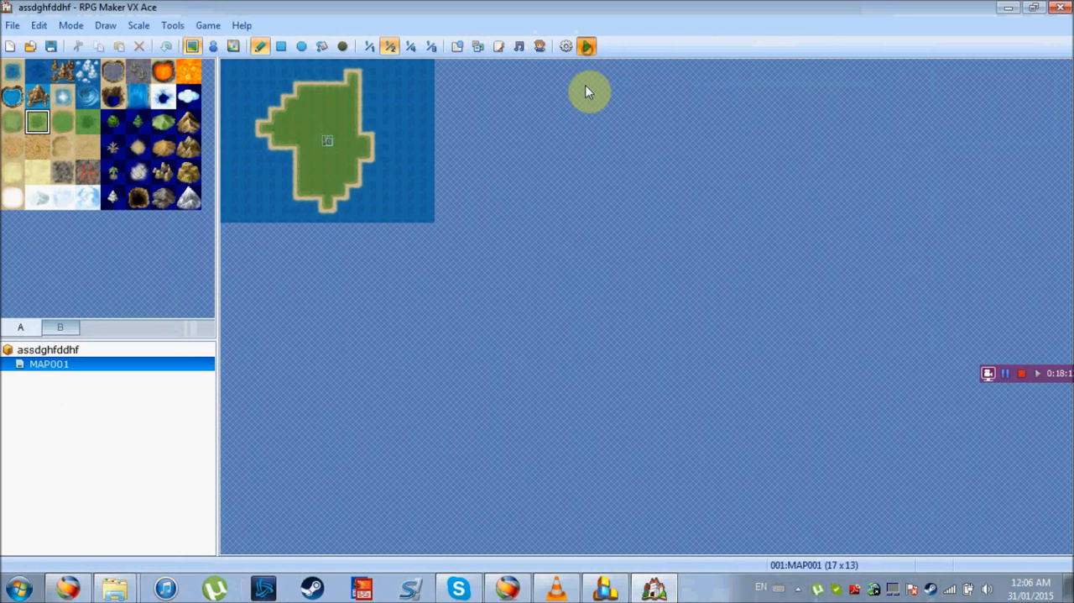
{"action": "left_click", "coordinate": [587, 47]}
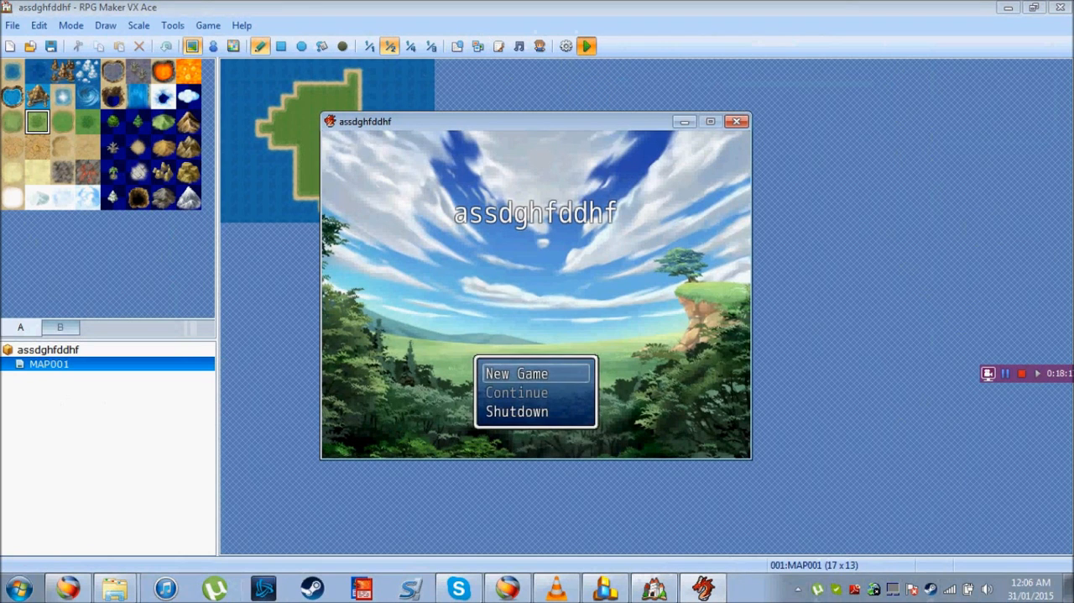
{"action": "key", "text": "Return"}
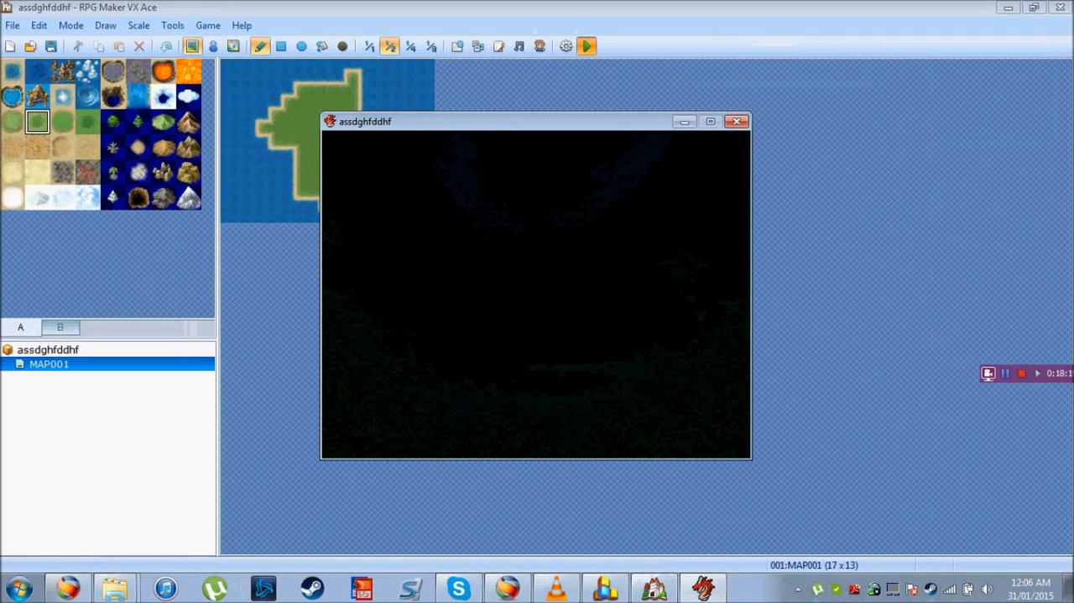
{"action": "key", "text": "Left"}
{"action": "key", "text": "Up"}
{"action": "key", "text": "Right"}
{"action": "key", "text": "Left"}
{"action": "key", "text": "Right"}
{"action": "key", "text": "Down"}
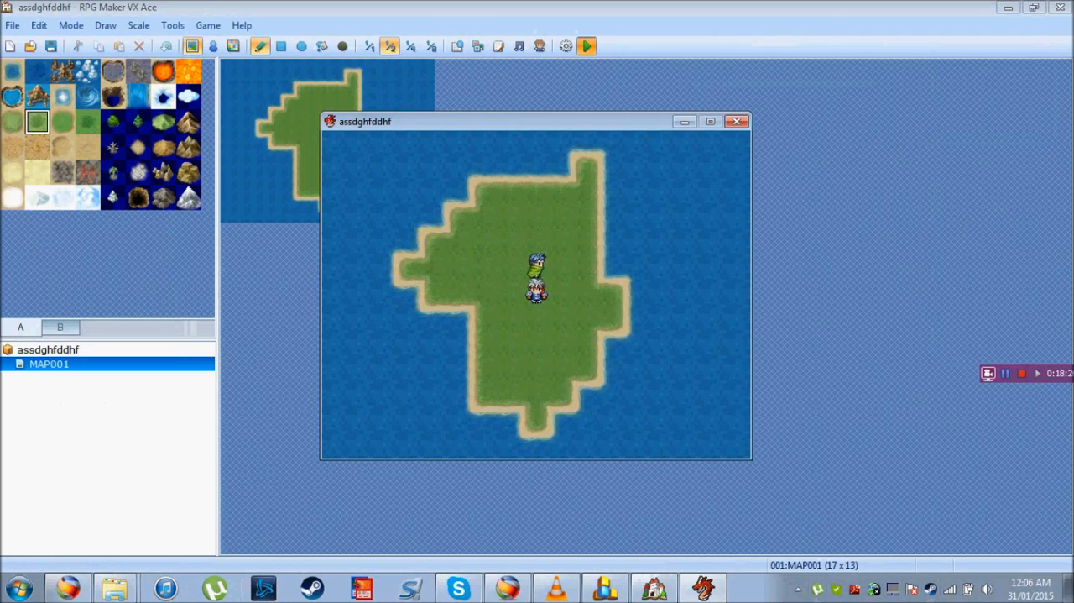
Use Rick's ShapeShift skill on himself from the in-game skill list
{"action": "key", "text": "Escape"}
{"action": "key", "text": "Down"}
{"action": "key", "text": "Return"}
{"action": "key", "text": "Down"}
{"action": "key", "text": "Return"}
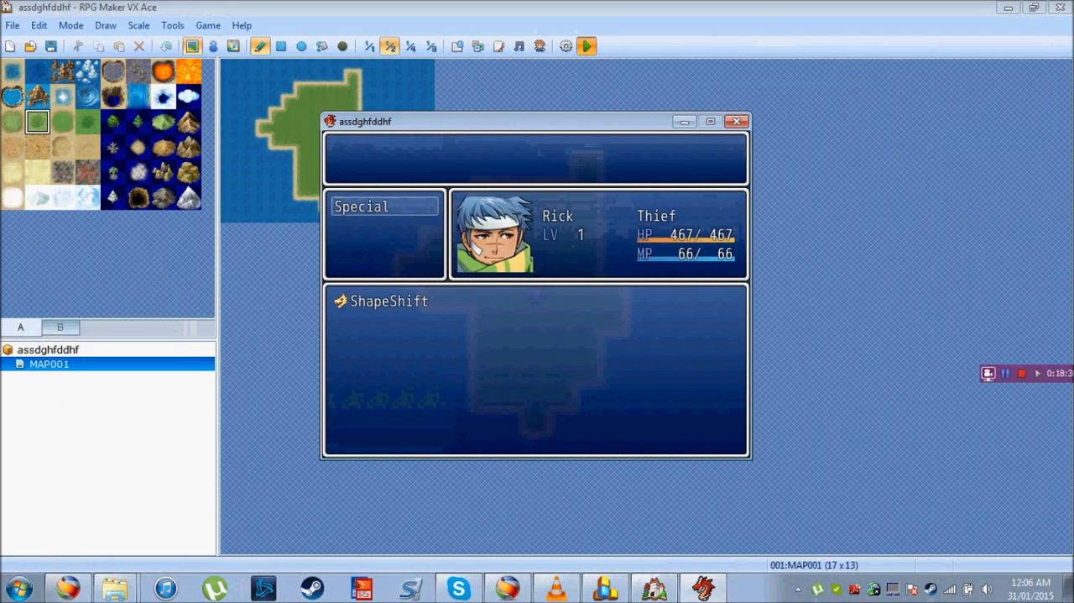
{"action": "key", "text": "Return"}
{"action": "key", "text": "Return"}
{"action": "key", "text": "Return"}
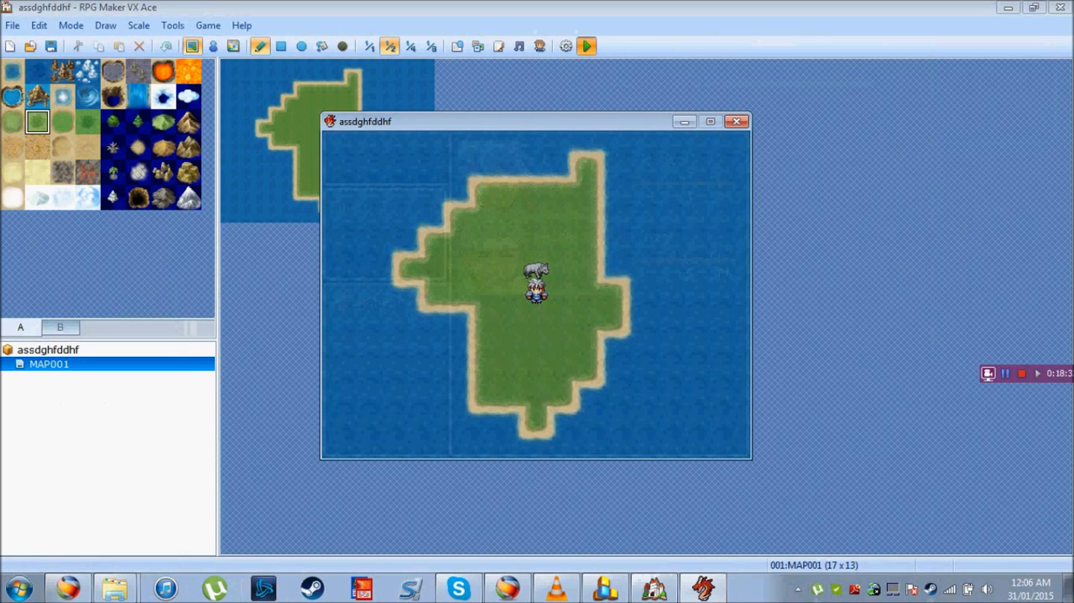
Walk the party around the island to check the wolf follower's movement
{"action": "key", "text": "Left"}
{"action": "key", "text": "Left"}
{"action": "key", "text": "Up"}
{"action": "key", "text": "Up"}
{"action": "key", "text": "Right"}
{"action": "key", "text": "Down"}
{"action": "key", "text": "Down"}
{"action": "key", "text": "Left"}
Try to change Wolf(Rick) back by using his ShapeShift skill from the in-game skill list
{"action": "key", "text": "Escape"}
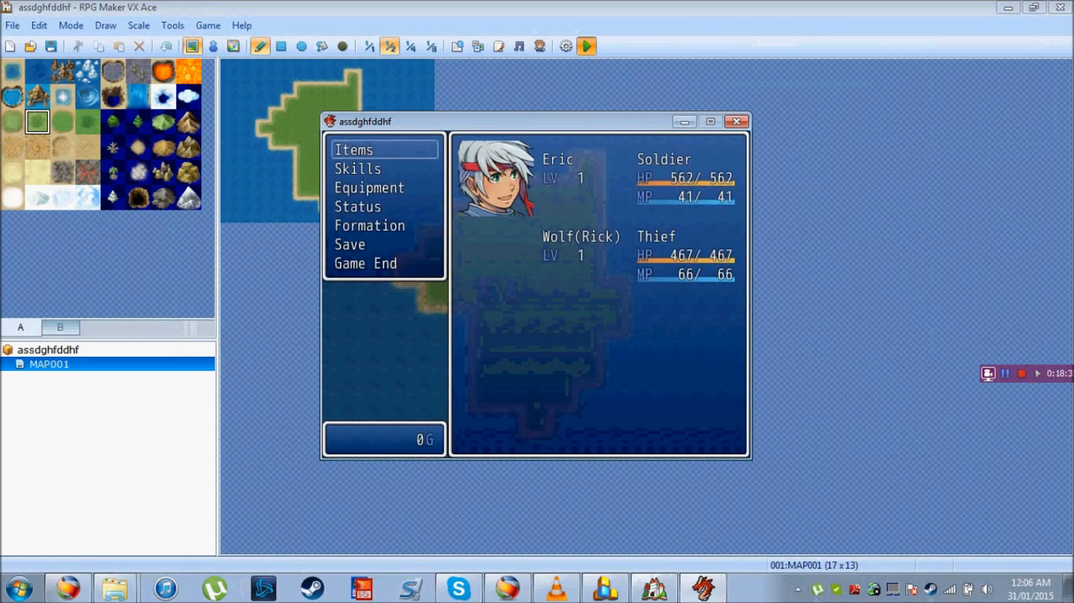
{"action": "key", "text": "Return"}
{"action": "key", "text": "Escape"}
{"action": "key", "text": "Down"}
{"action": "key", "text": "Return"}
{"action": "key", "text": "Return"}
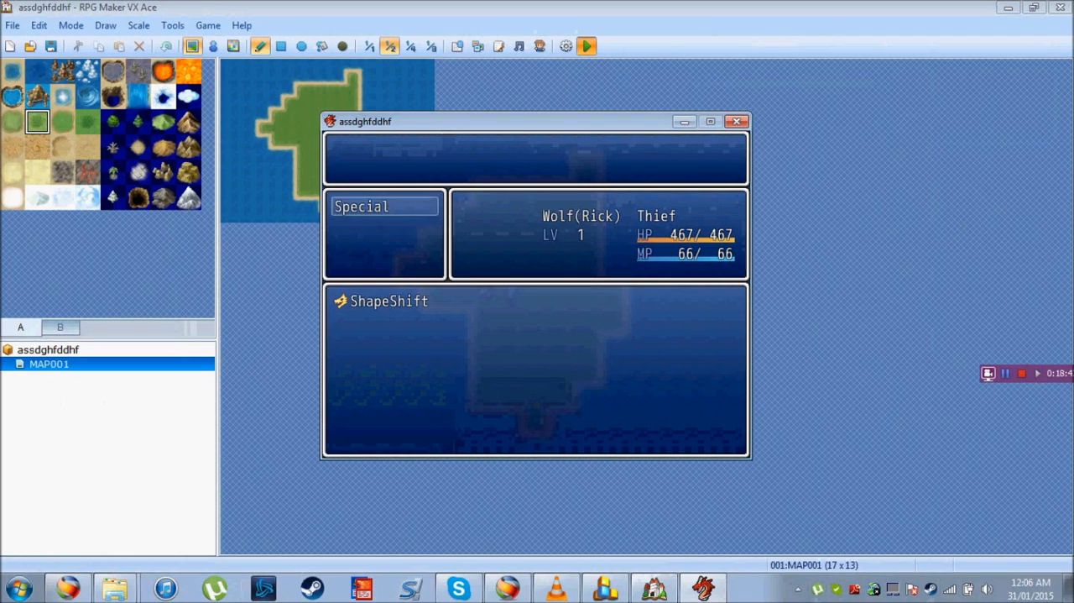
{"action": "key", "text": "Return"}
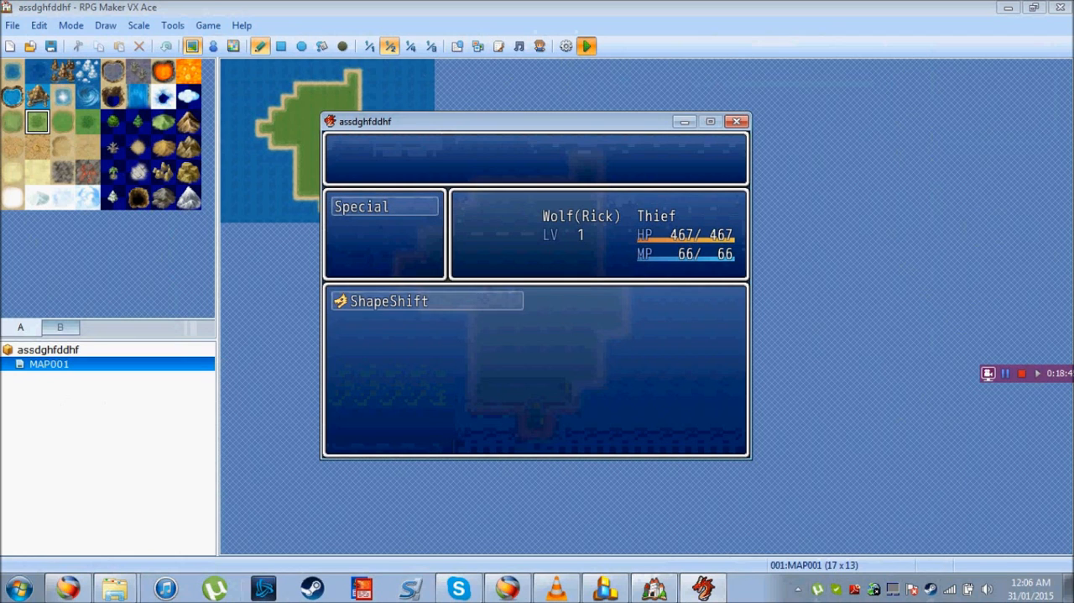
{"action": "key", "text": "Return"}
{"action": "key", "text": "Return"}
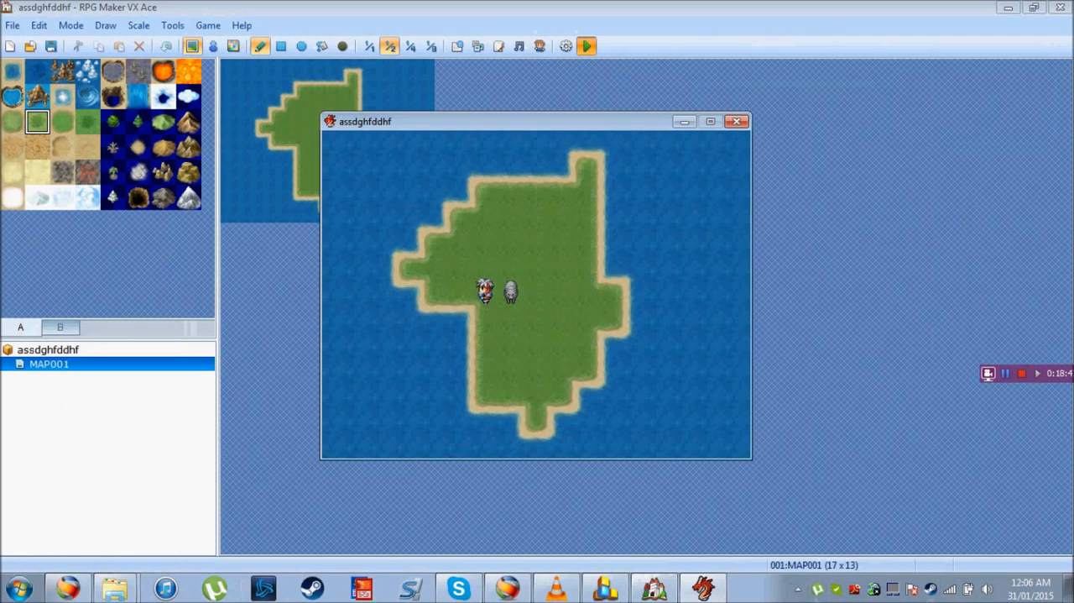
Walk the party around to check which form follows Eric, and end the playtest
{"action": "key", "text": "Left"}
{"action": "key", "text": "Up"}
{"action": "key", "text": "Right"}
{"action": "key", "text": "Down"}
{"action": "key", "text": "Left"}
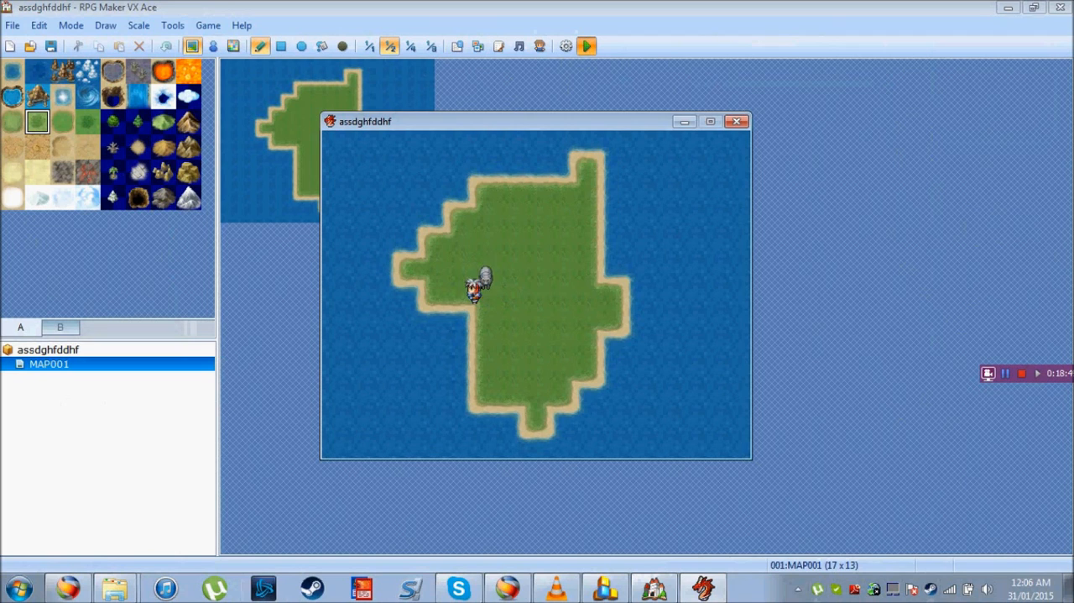
{"action": "left_click", "coordinate": [737, 122]}
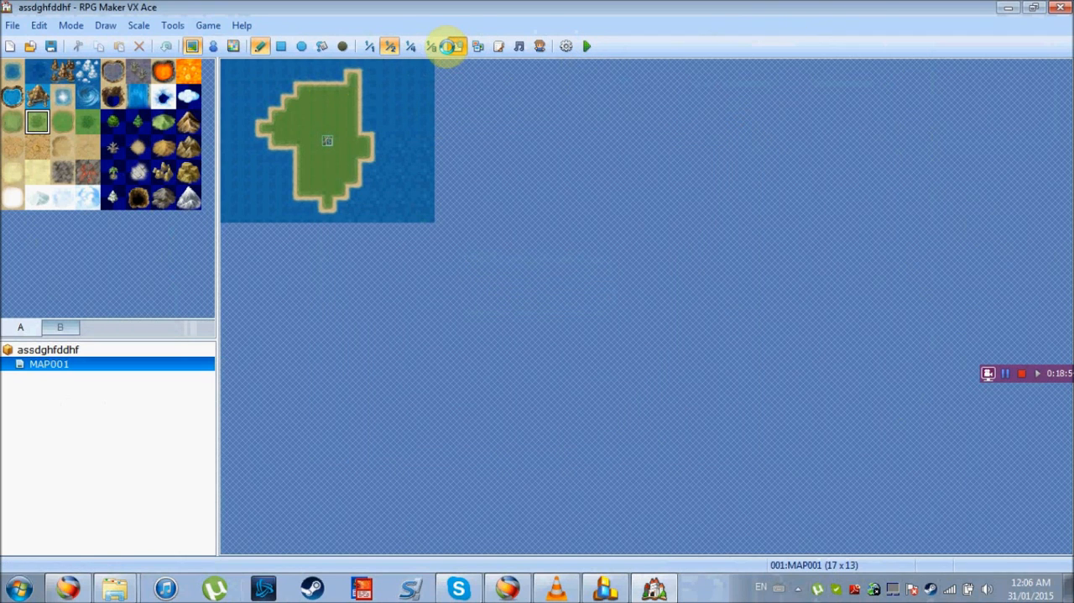
In the Shapeshift common event, set the nested Conditional Branch's actor to 011:Wolf(Rick) and accept the database changes
{"action": "left_click", "coordinate": [449, 46]}
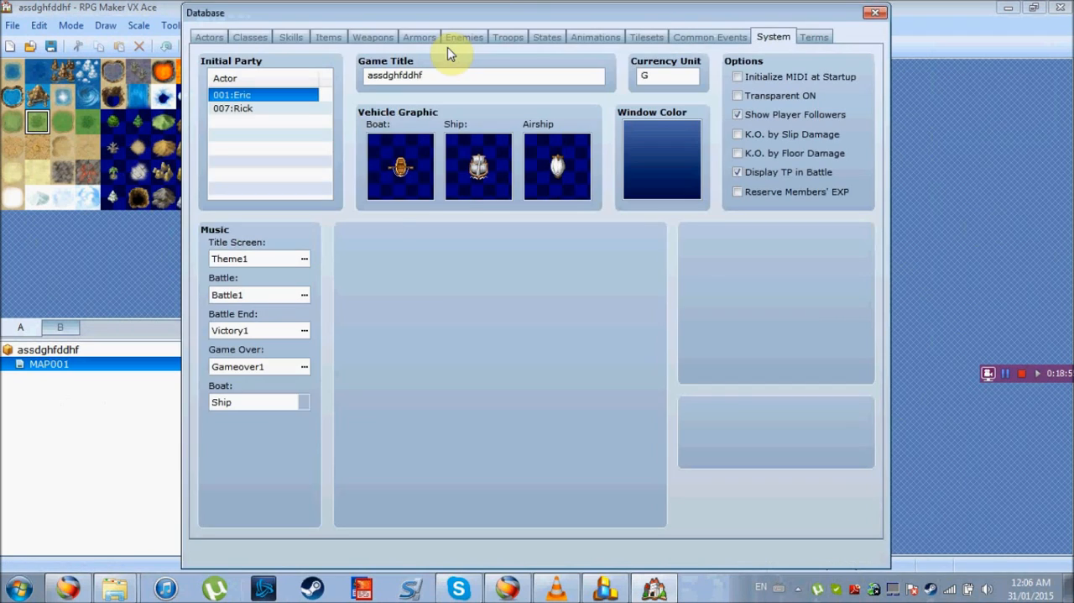
{"action": "left_click", "coordinate": [697, 35]}
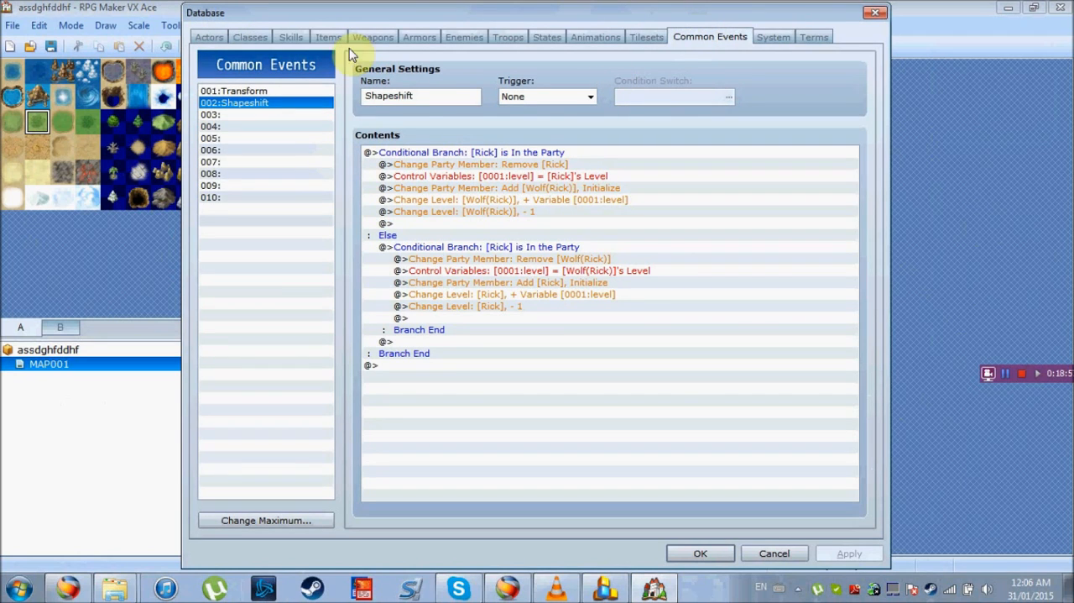
{"action": "left_click", "coordinate": [465, 248]}
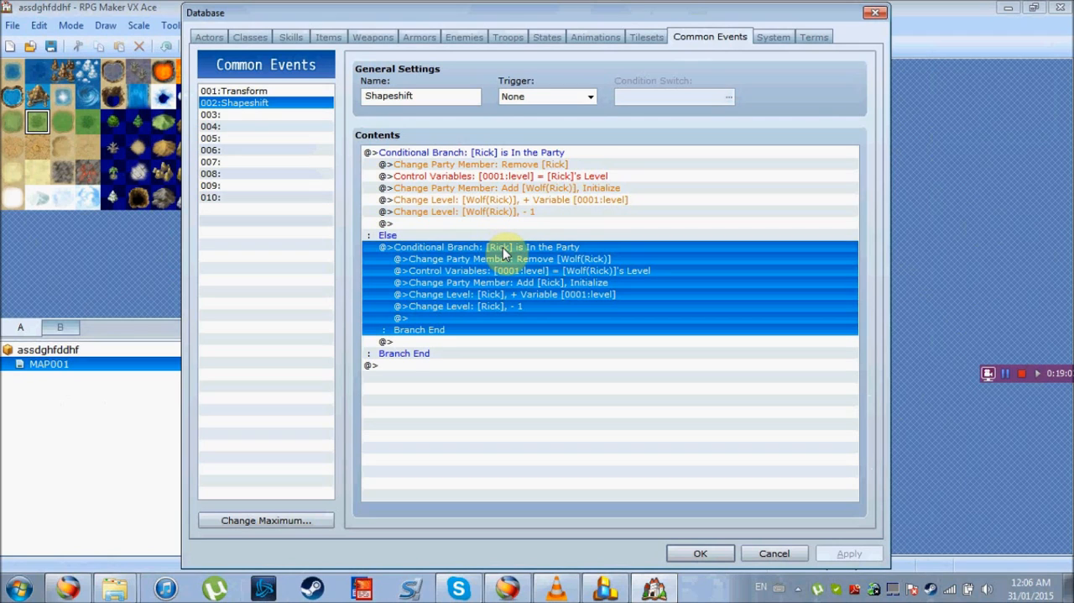
{"action": "double_click", "coordinate": [474, 248]}
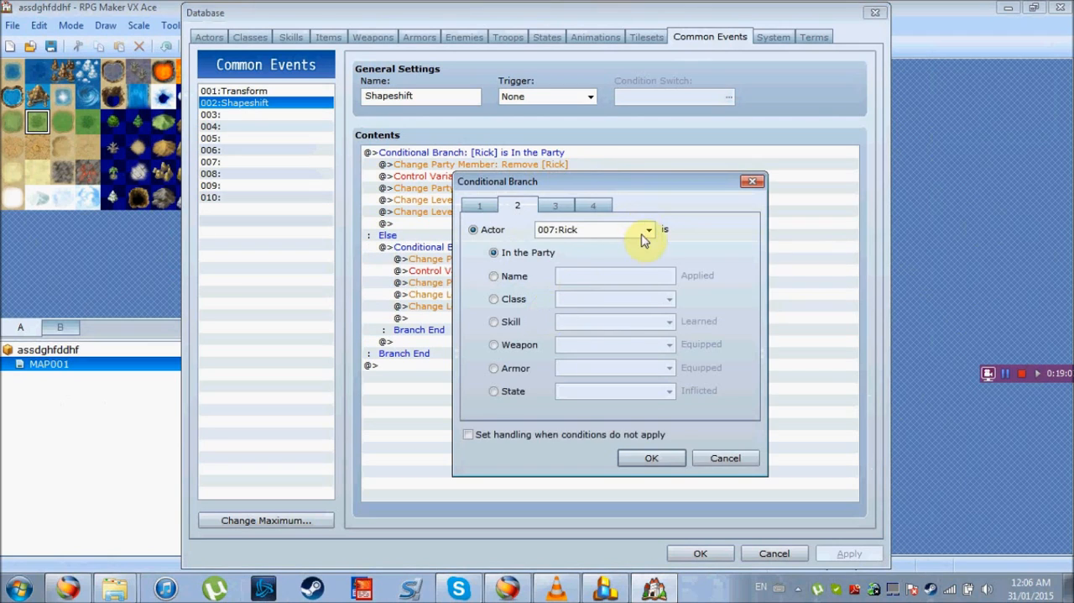
{"action": "left_click", "coordinate": [649, 232]}
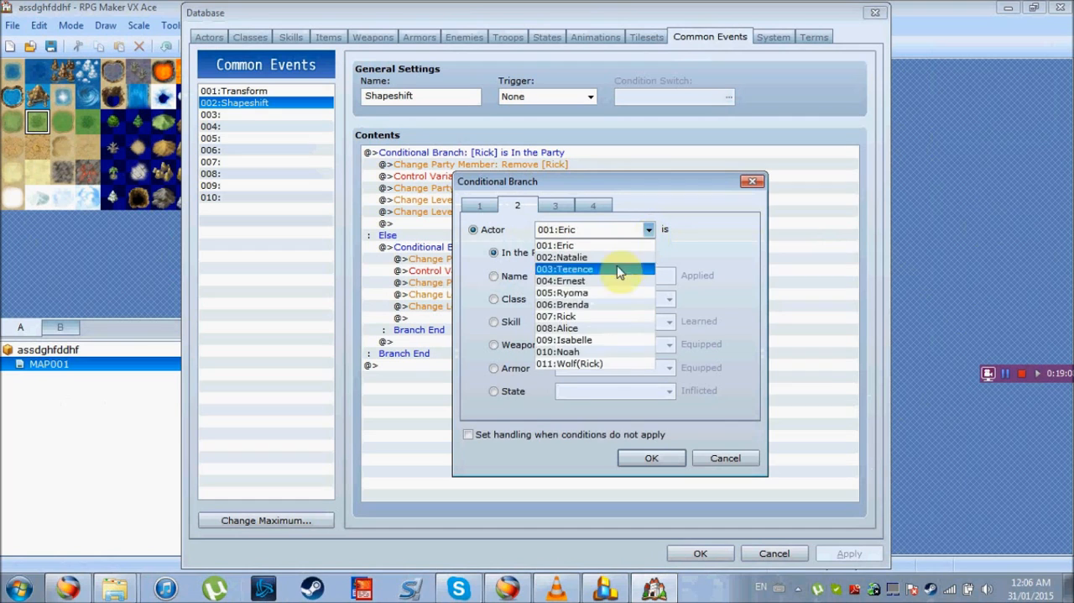
{"action": "left_click", "coordinate": [606, 363]}
{"action": "left_click", "coordinate": [681, 457]}
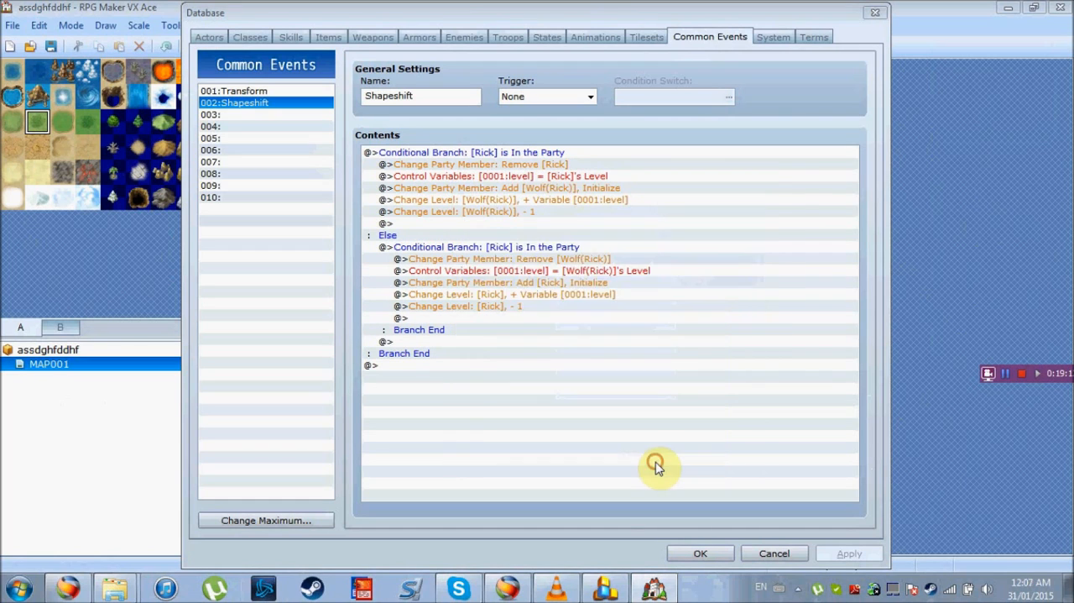
{"action": "left_click", "coordinate": [829, 553]}
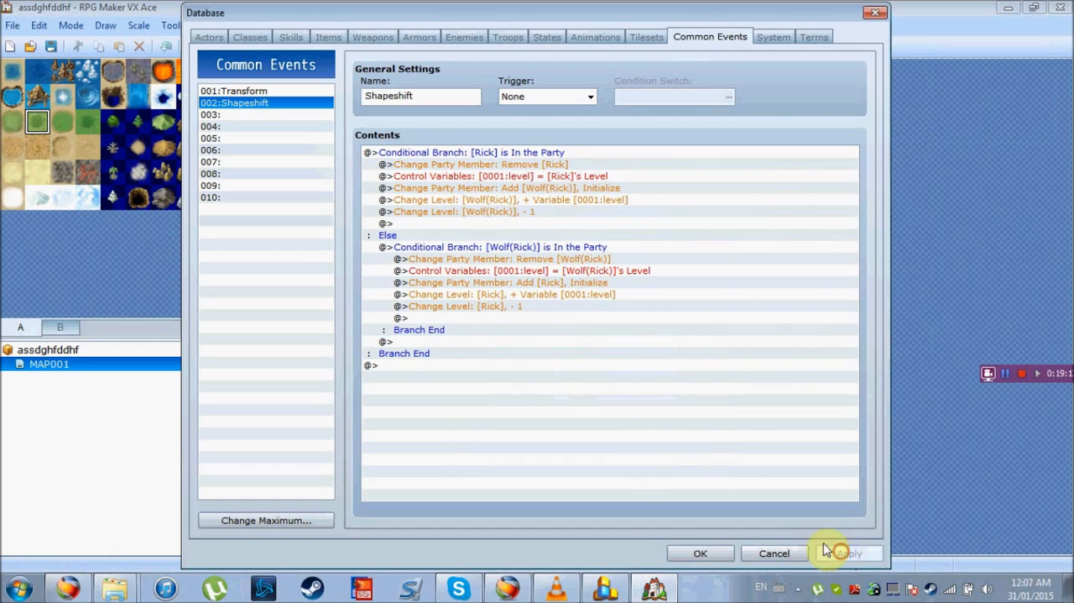
{"action": "left_click", "coordinate": [696, 554]}
Launch another playtest, saving the project changes, and start a new game
{"action": "left_click", "coordinate": [591, 47]}
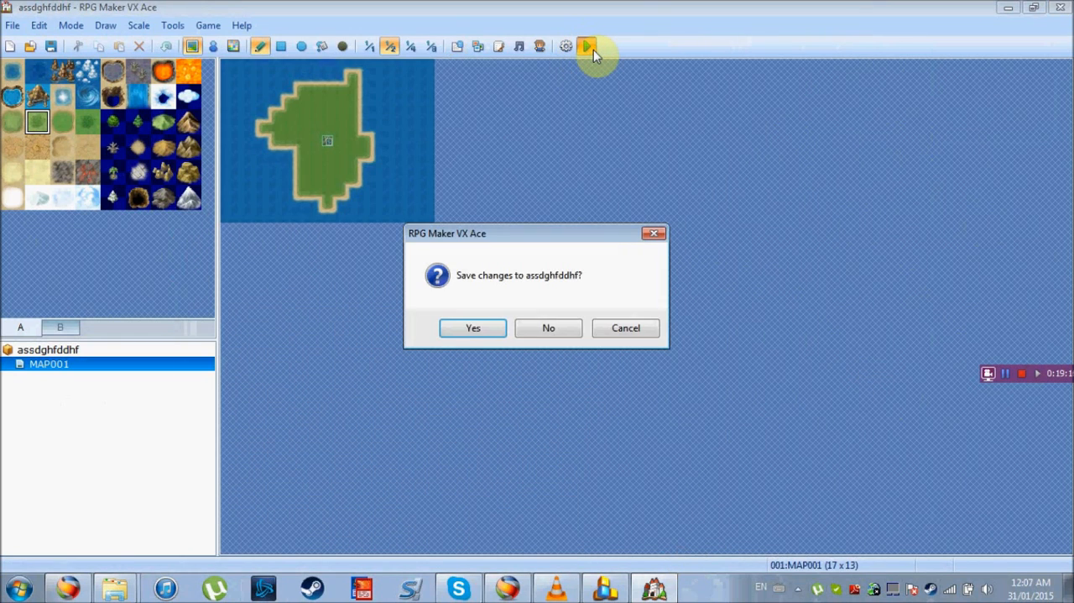
{"action": "key", "text": "Return"}
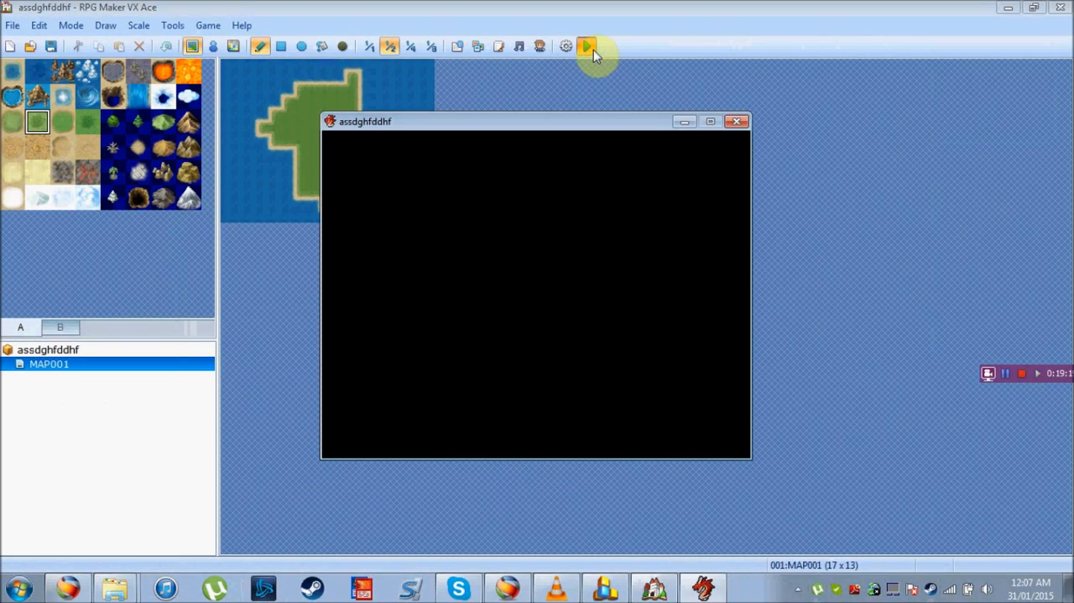
{"action": "key", "text": "Return"}
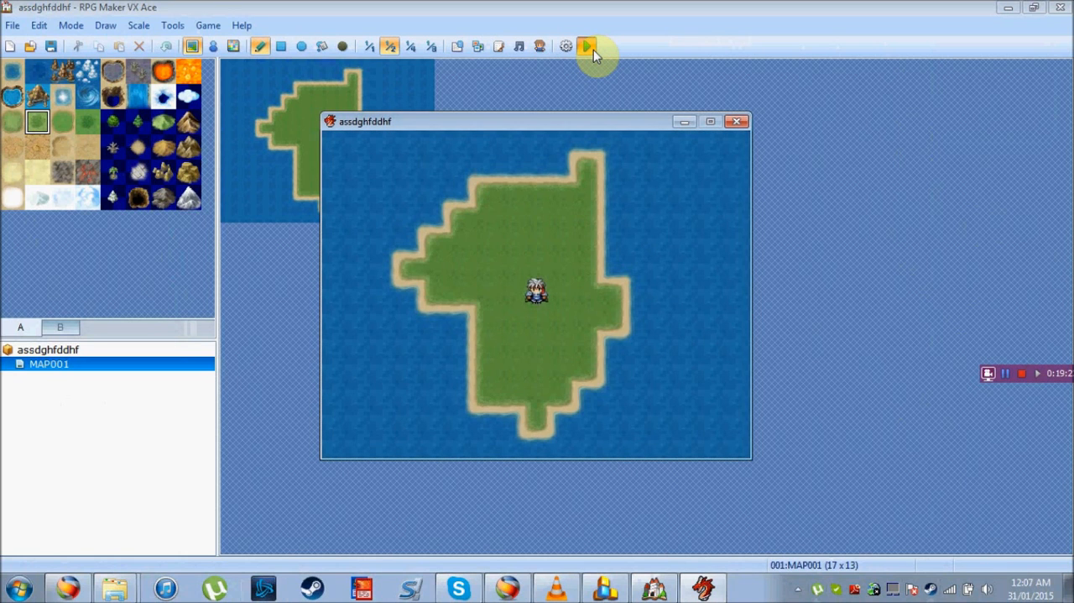
In the new playtest, use ShapeShift on Rick to turn him into the wolf
{"action": "key", "text": "Escape"}
{"action": "key", "text": "Down"}
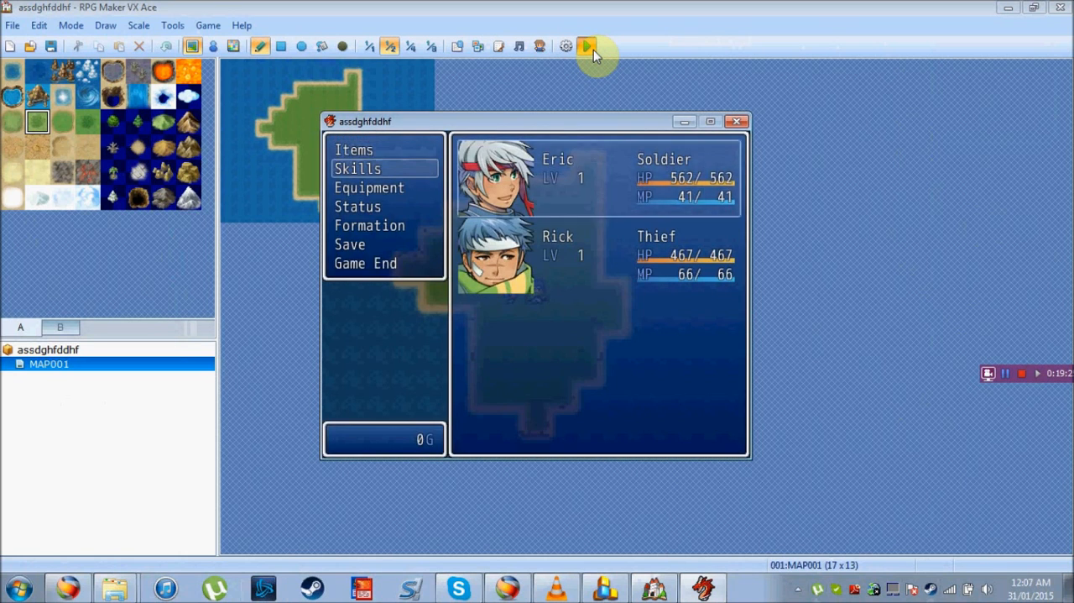
{"action": "key", "text": "Return"}
{"action": "key", "text": "Return"}
{"action": "key", "text": "Return"}
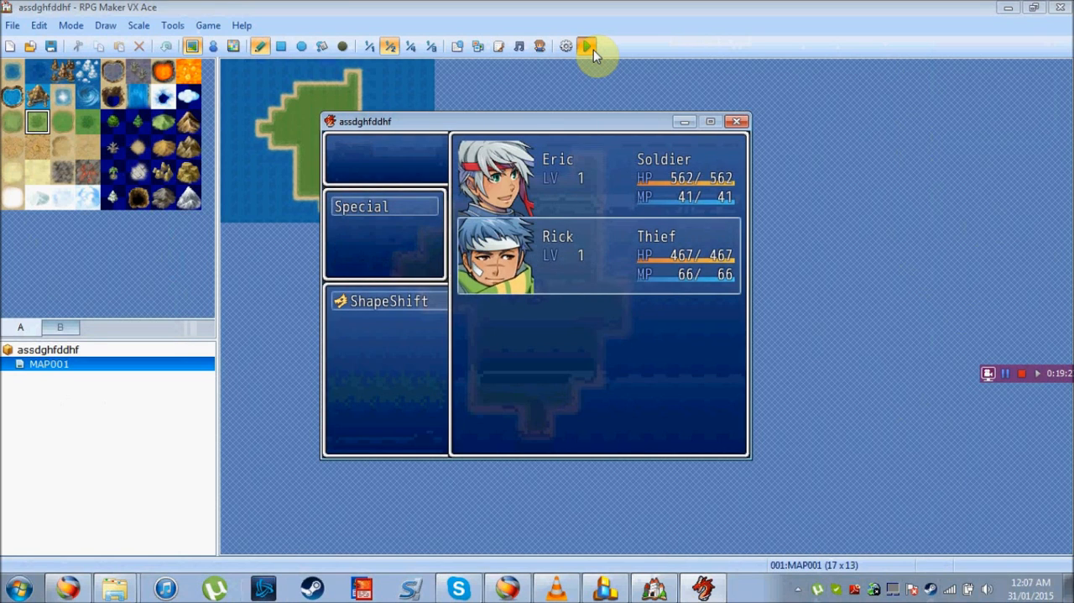
Use Wolf(Rick)'s ShapeShift skill to turn him back into Rick
{"action": "key", "text": "Return"}
{"action": "key", "text": "Escape"}
{"action": "key", "text": "Down"}
{"action": "key", "text": "Return"}
{"action": "key", "text": "Return"}
{"action": "key", "text": "Return"}
{"action": "key", "text": "Return"}
{"action": "key", "text": "Return"}
Walk the party around the island to check Rick's restored form, and close the playtest
{"action": "key", "text": "Left"}
{"action": "key", "text": "Up"}
{"action": "key", "text": "Right"}
{"action": "key", "text": "Down"}
{"action": "key", "text": "Left"}
{"action": "key", "text": "Right"}
{"action": "key", "text": "Right"}
{"action": "key", "text": "Left"}
{"action": "key", "text": "Down"}
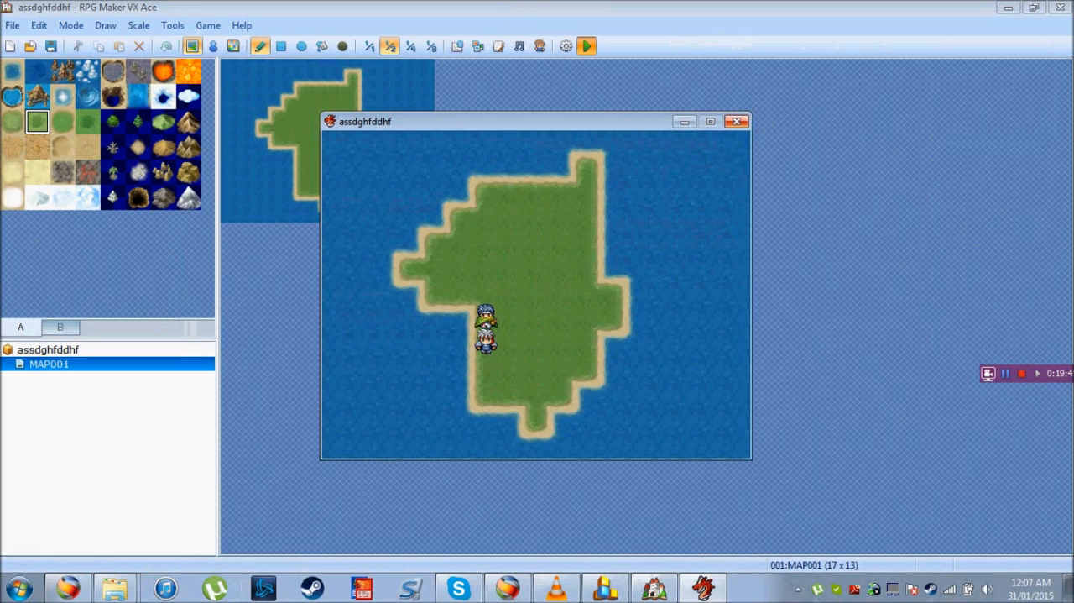
{"action": "left_click", "coordinate": [737, 121]}
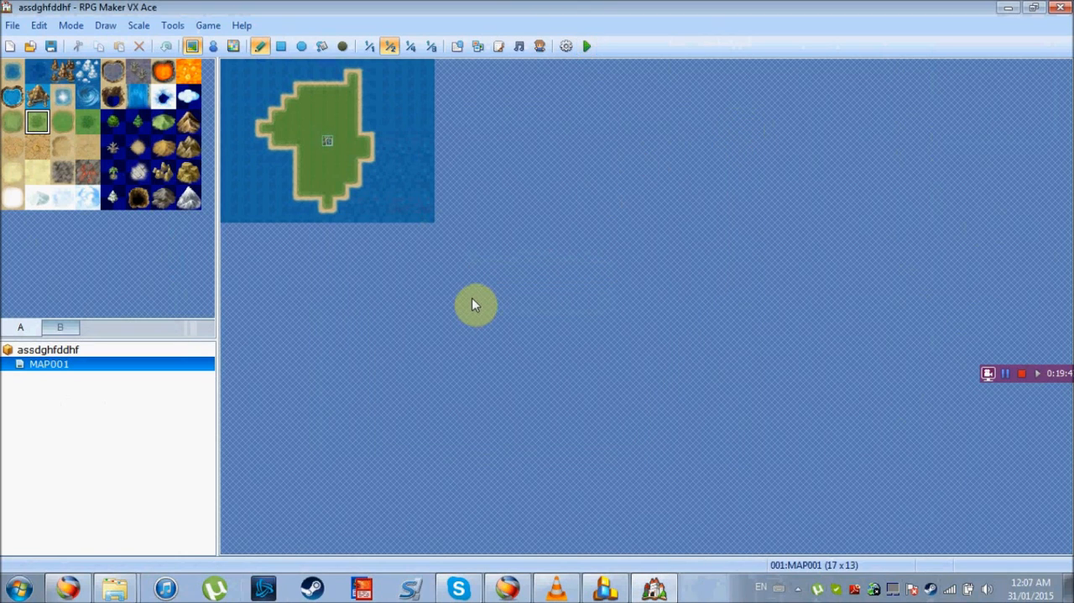